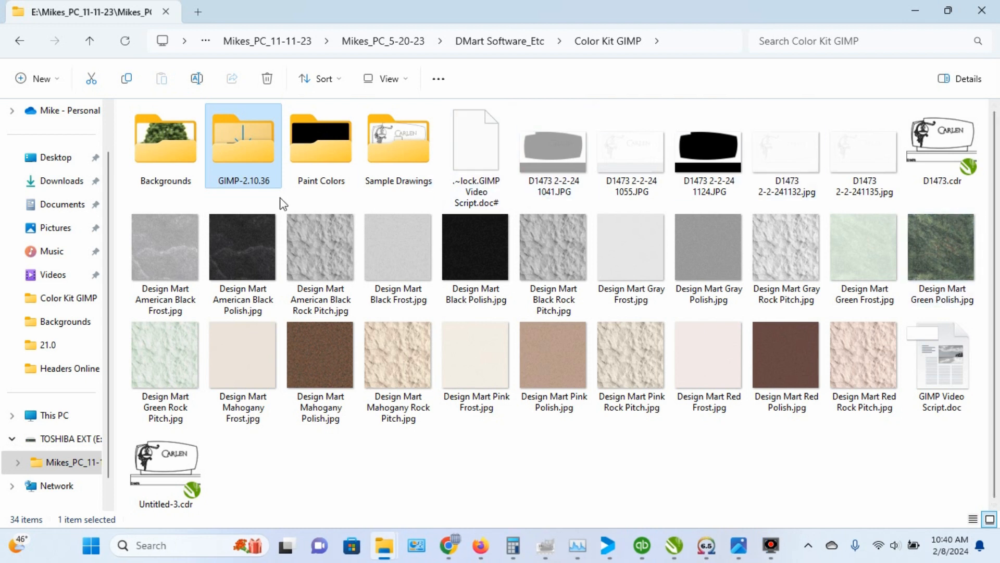
Step: Open the GIMP-2.10.36 folder and bring up the file options for gimp-2.10.36-setup.exe
double_click(227, 145)
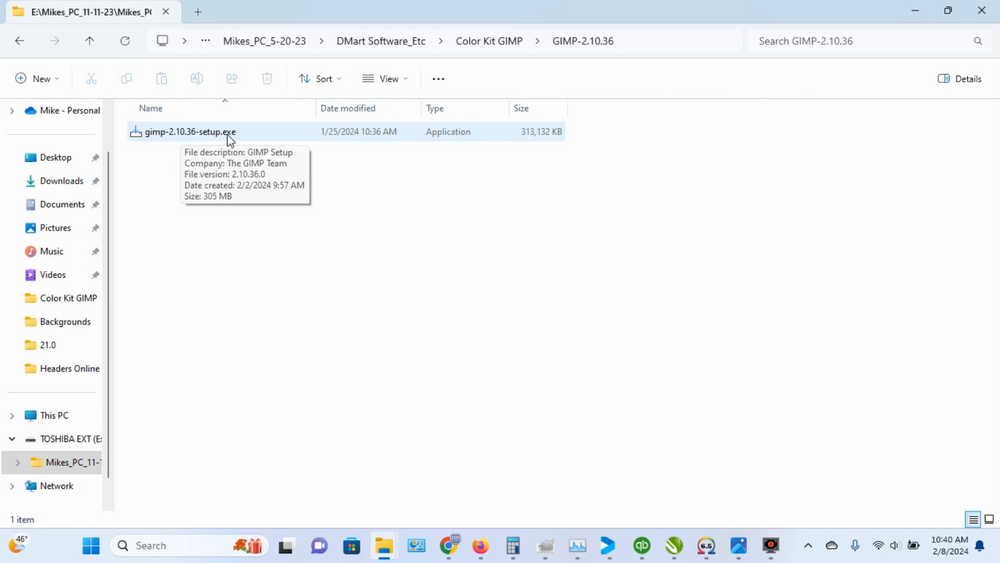
right_click(228, 135)
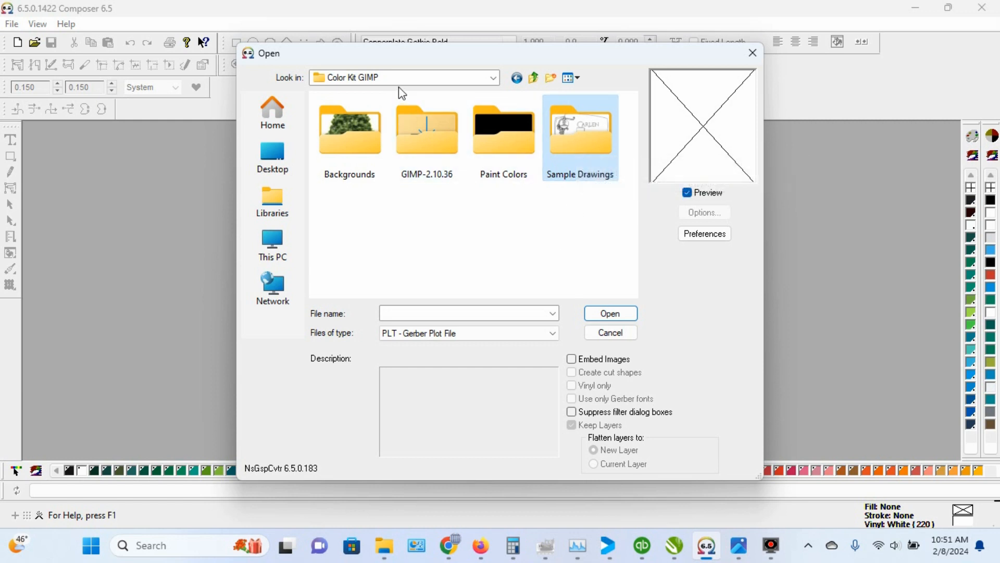
Step: Open D1473.plt from the Sample Drawings folder and display the drawing in Filled view
double_click(574, 140)
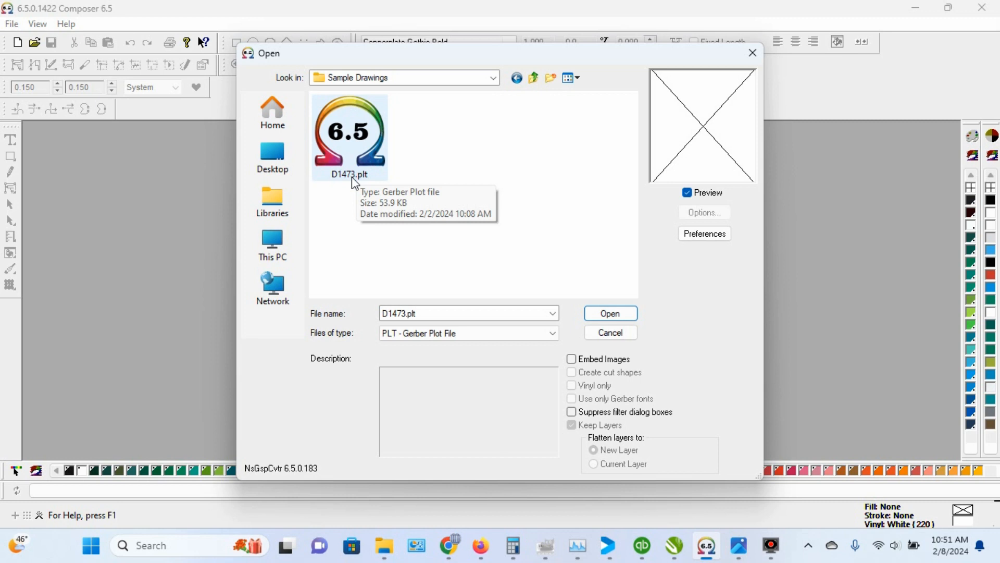
click(623, 317)
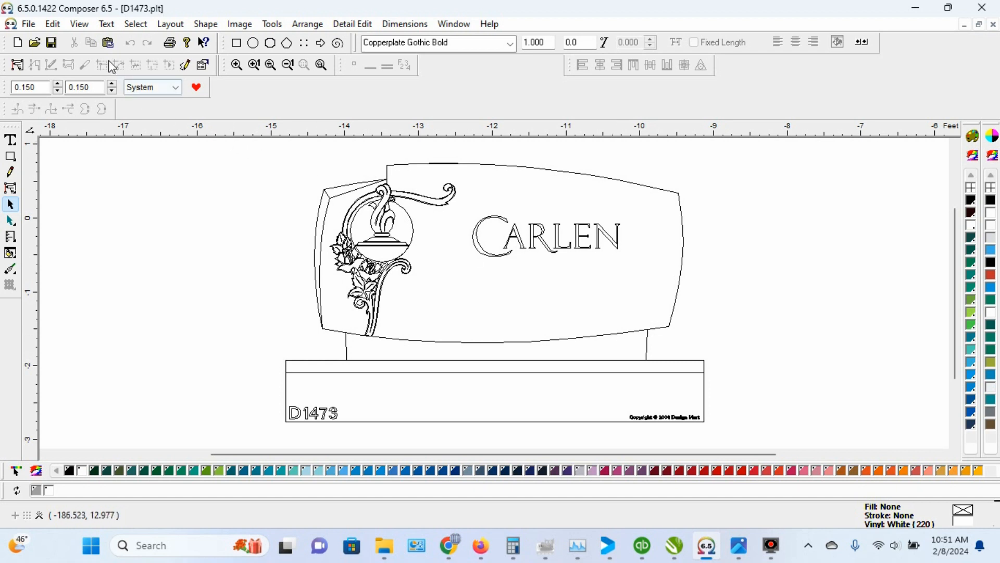
click(84, 25)
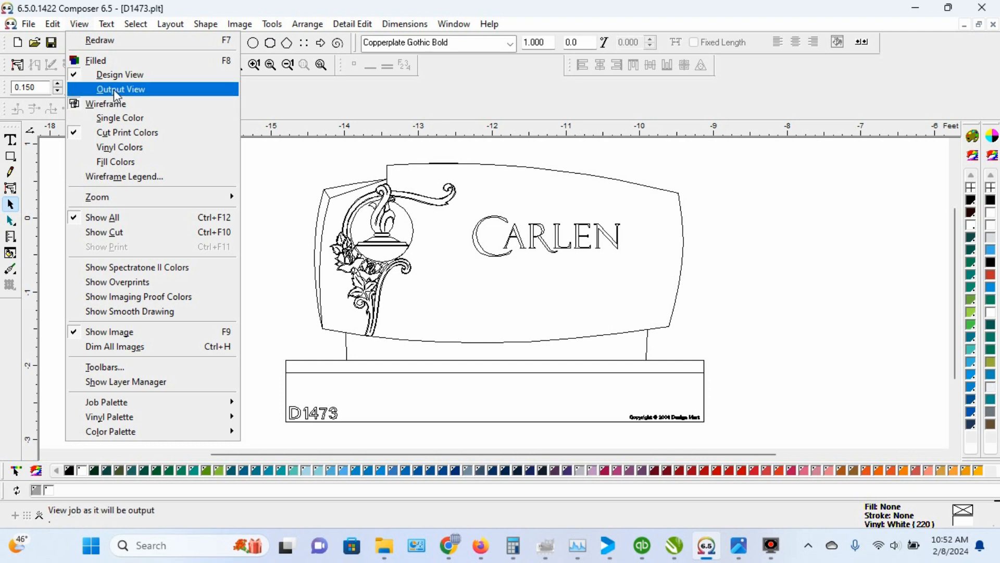
click(89, 61)
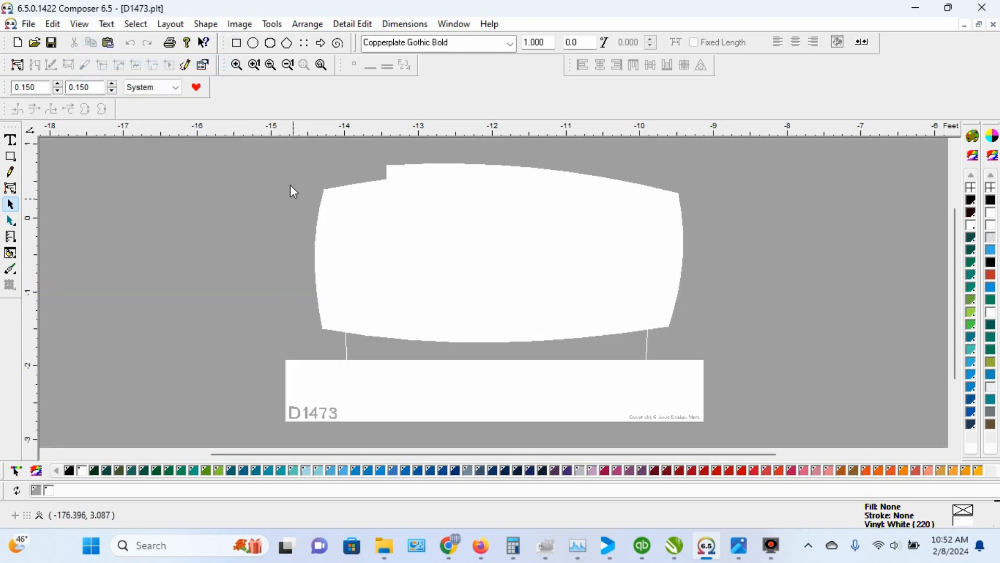
Step: Select the whole monument drawing and assign it the White (220) vinyl color
drag(254, 148, 712, 431)
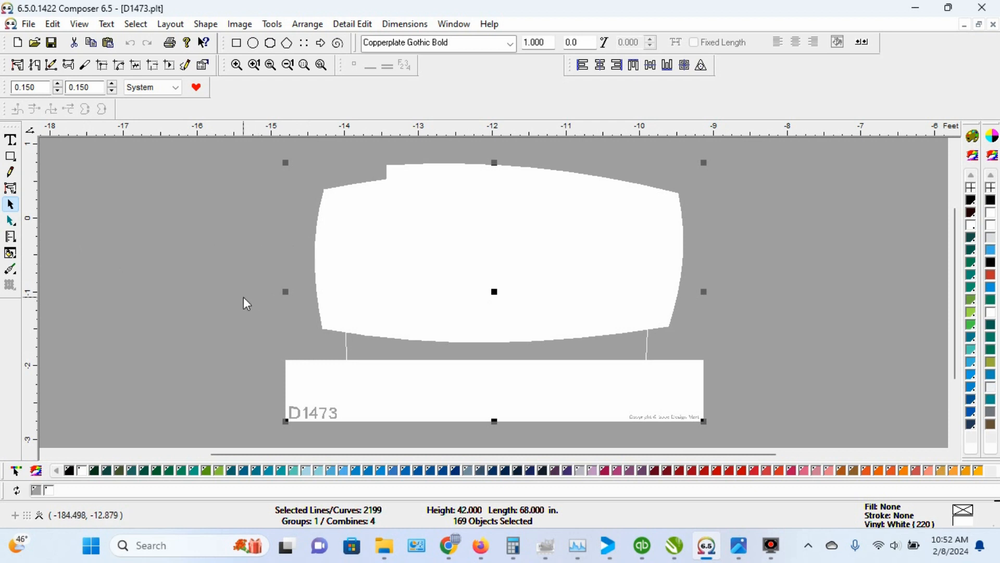
click(83, 473)
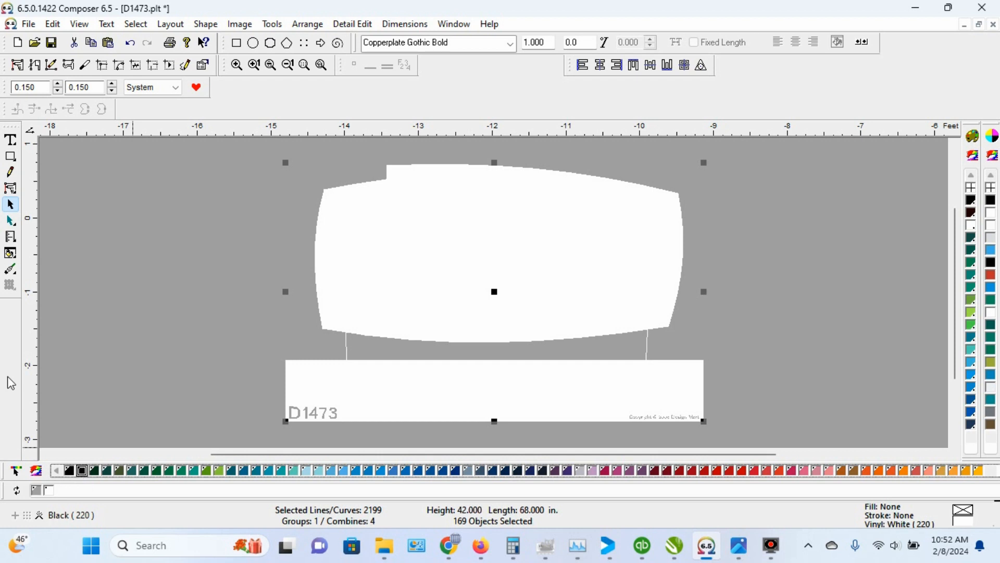
click(9, 255)
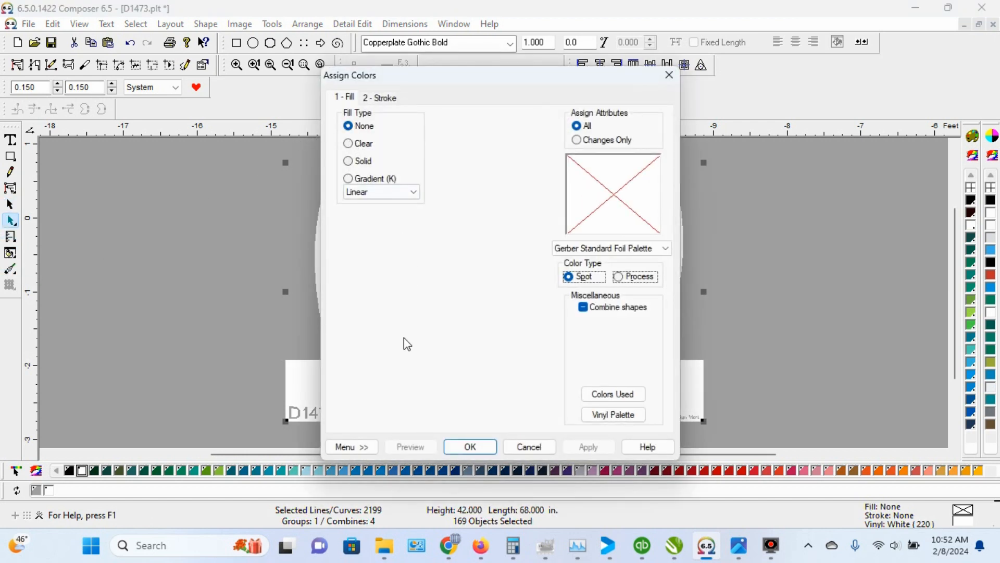
click(521, 447)
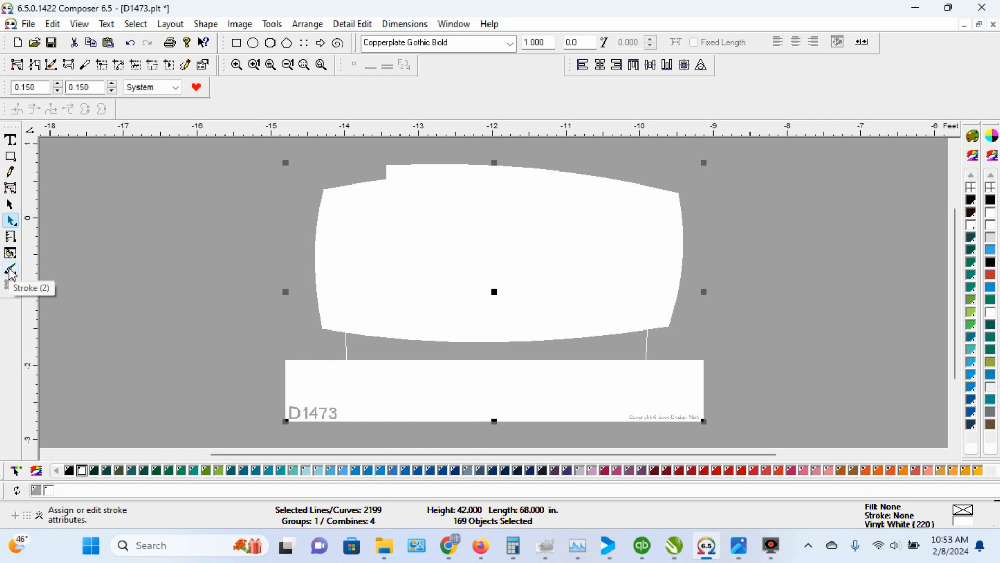
Step: Give the selected monument drawing a solid Black GCS-012 stroke with a reduced line width
click(11, 270)
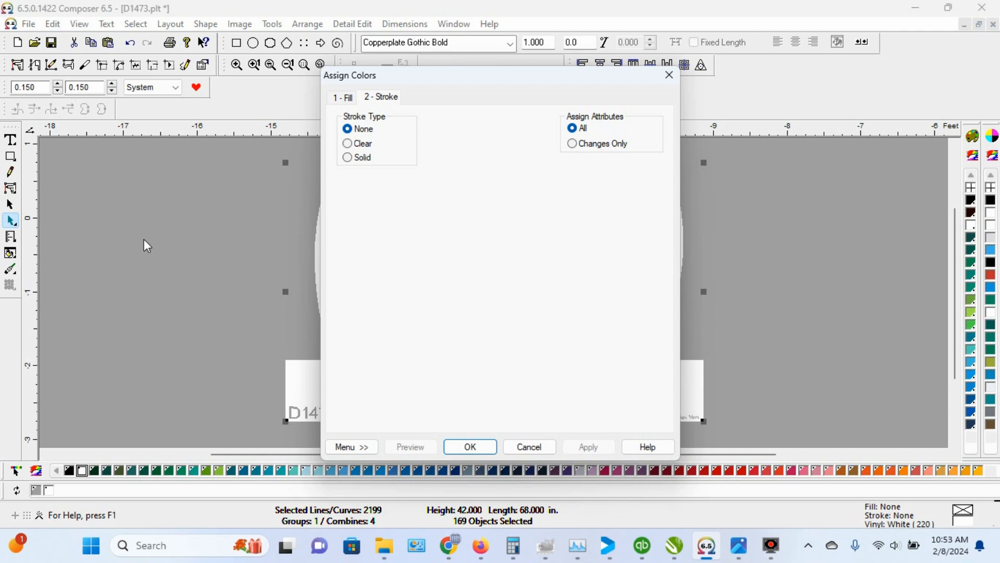
click(345, 97)
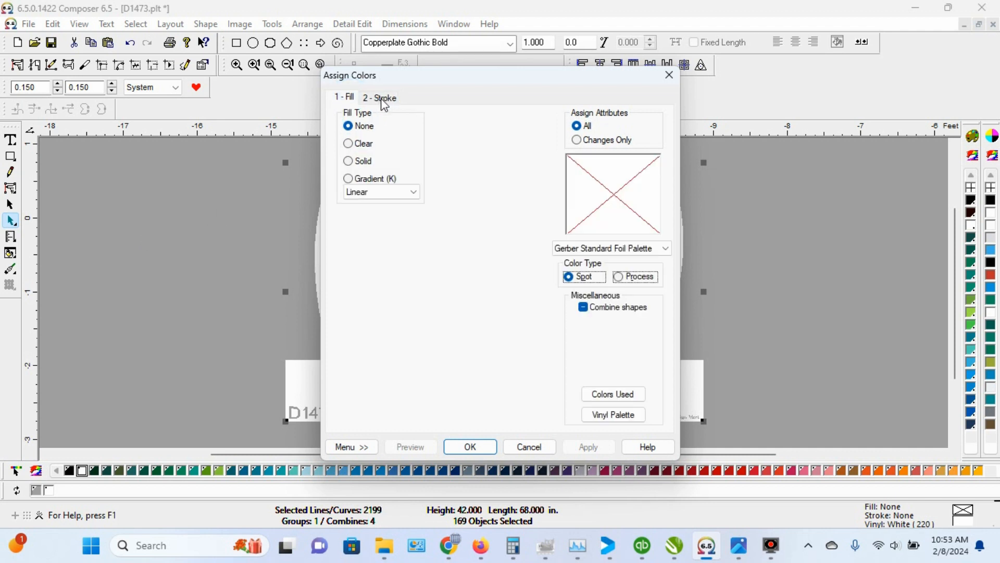
click(386, 98)
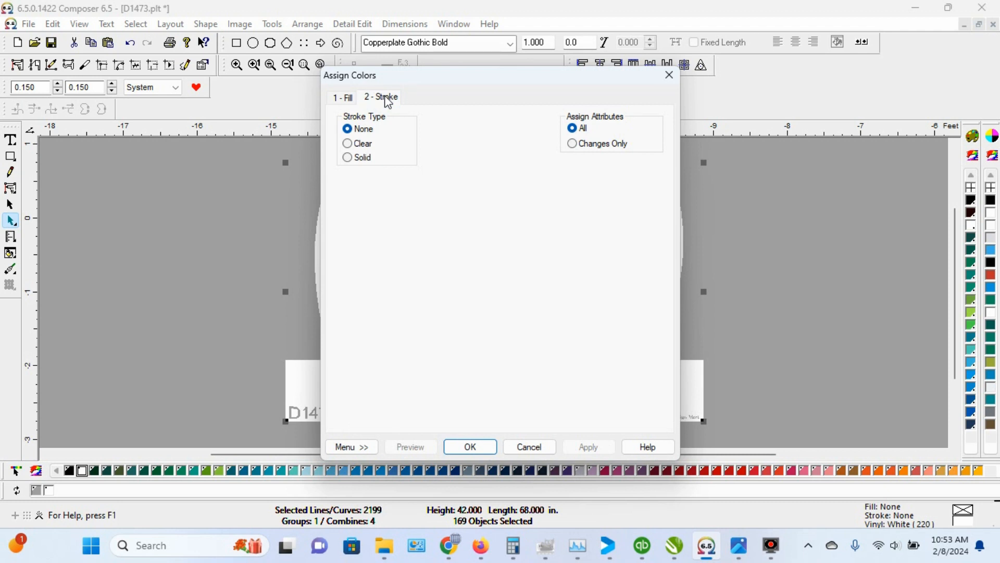
click(348, 159)
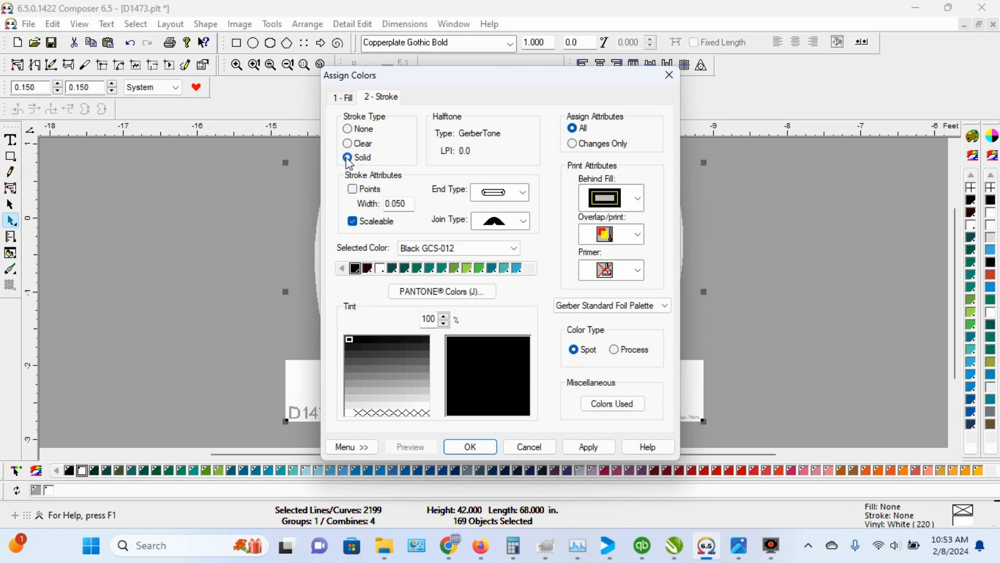
click(402, 204)
click(397, 204)
text(0)
click(489, 448)
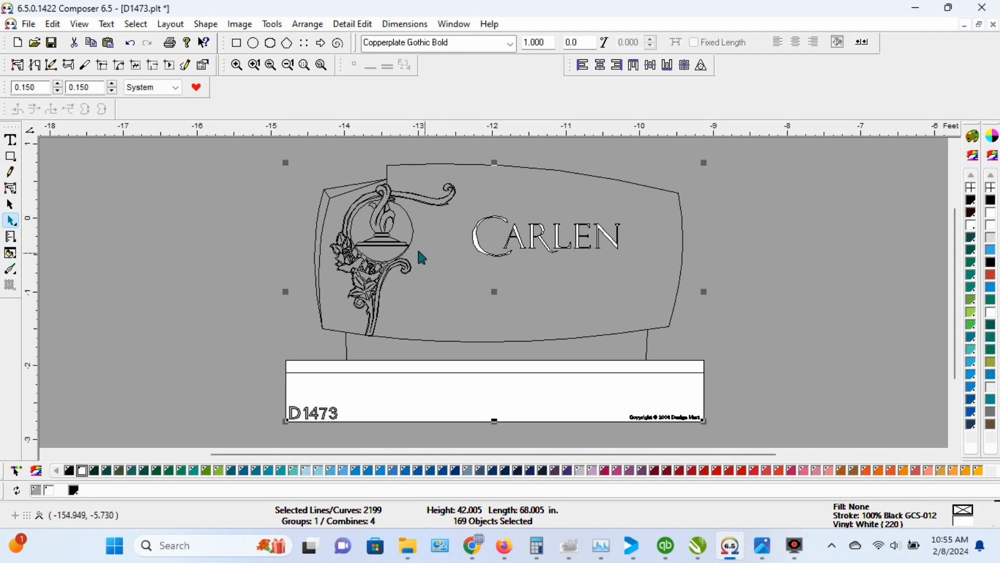
click(255, 194)
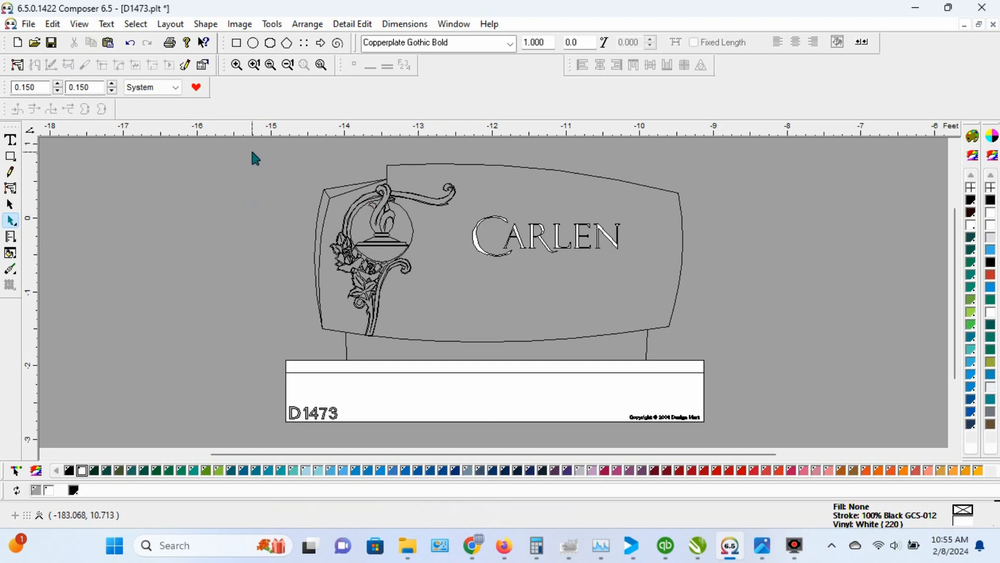
Step: Select the whole monument drawing again and apply Combine On to it
drag(252, 153, 728, 439)
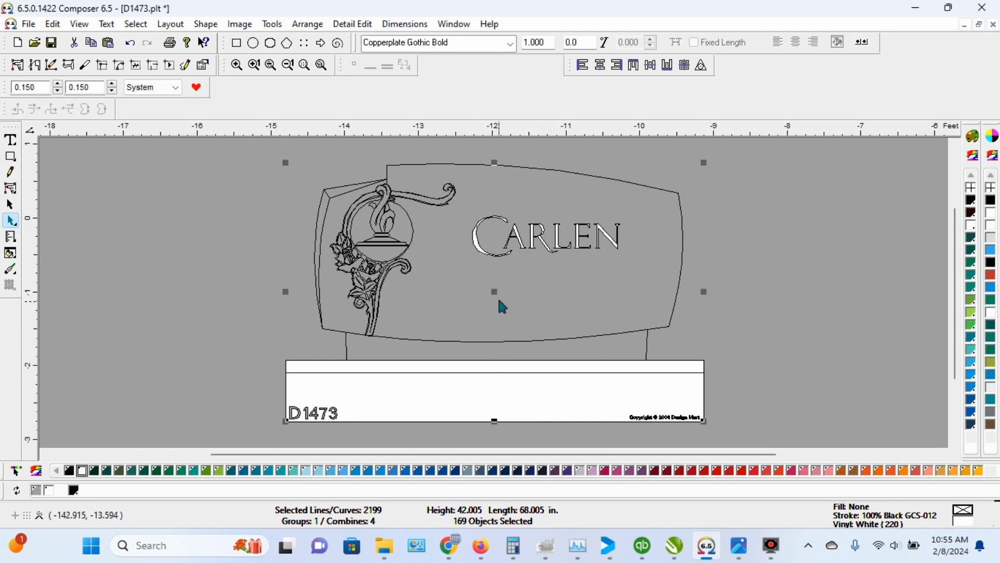
click(305, 25)
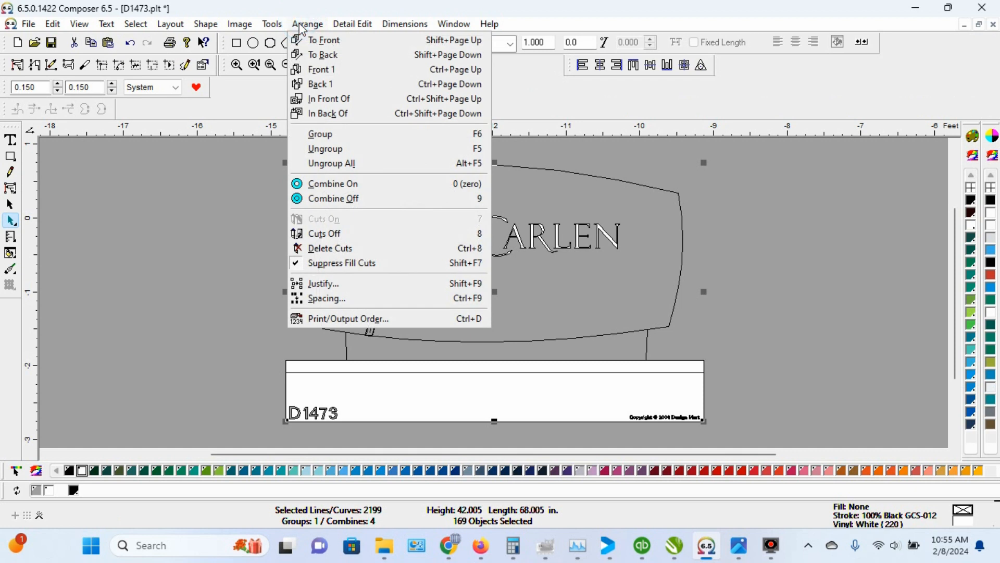
click(343, 183)
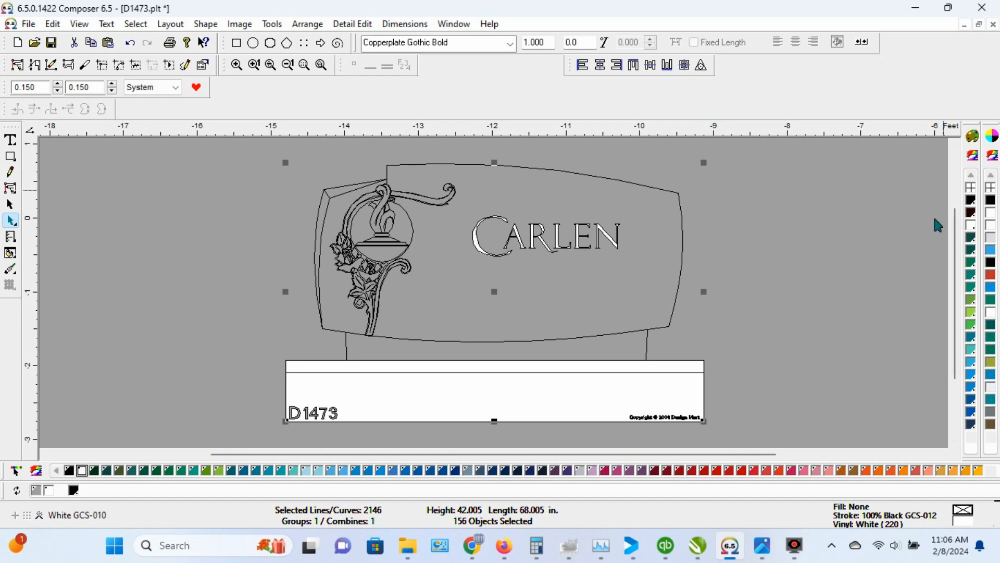
Step: Save the drawing as a JPEG over D1473.jpg in Sample Drawings, exported as Filled, RGB color (24-bit), at resolution 75
click(21, 24)
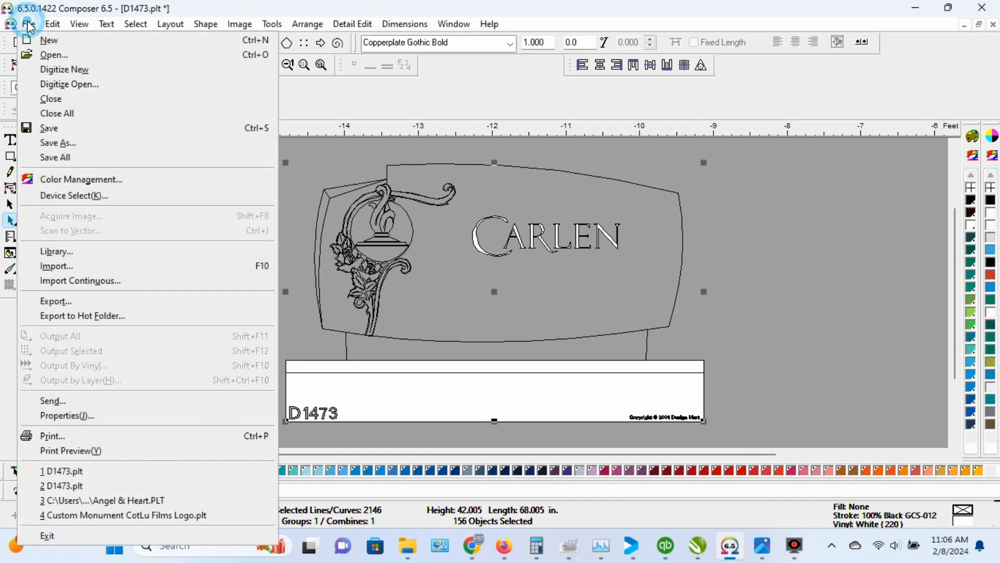
click(52, 142)
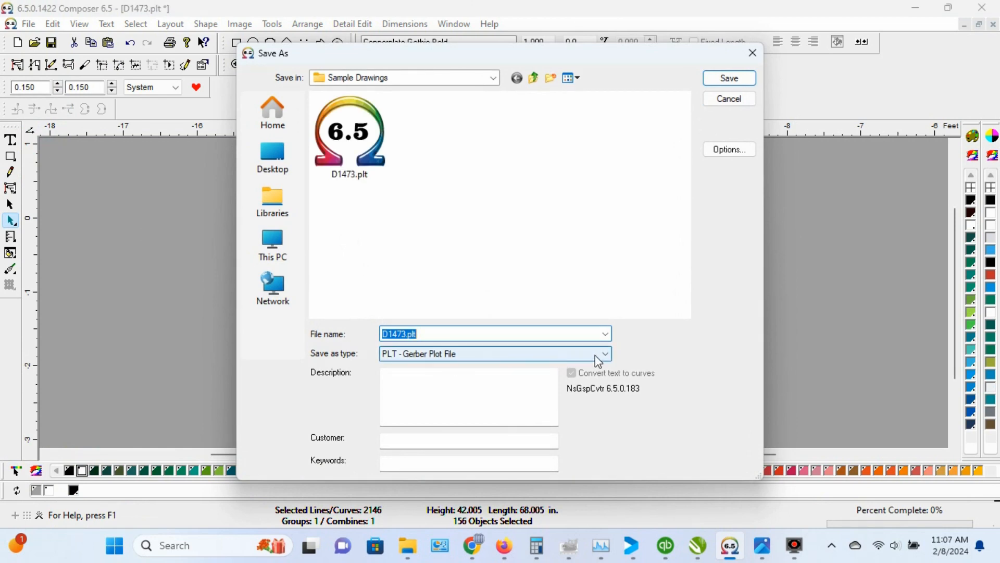
click(608, 355)
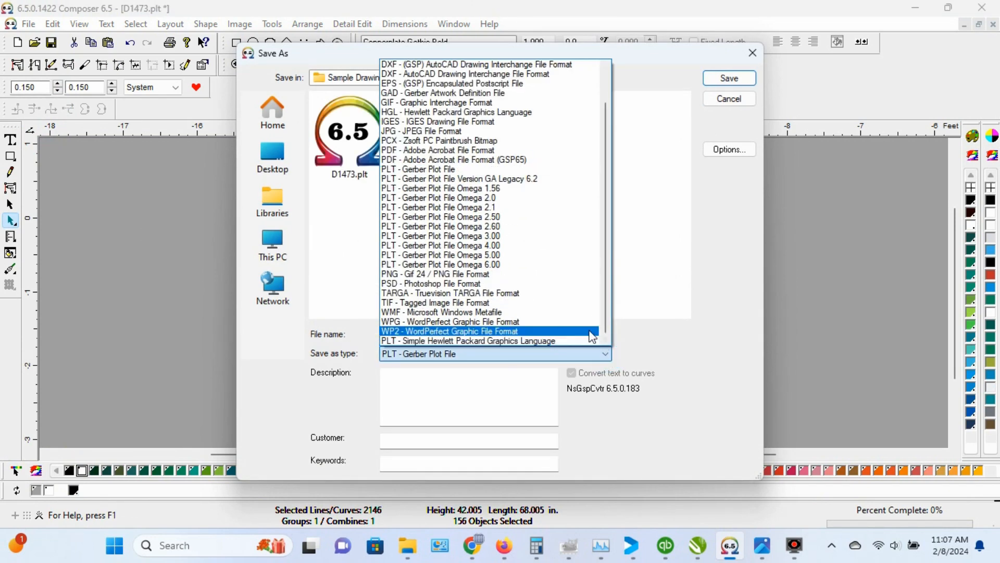
click(415, 138)
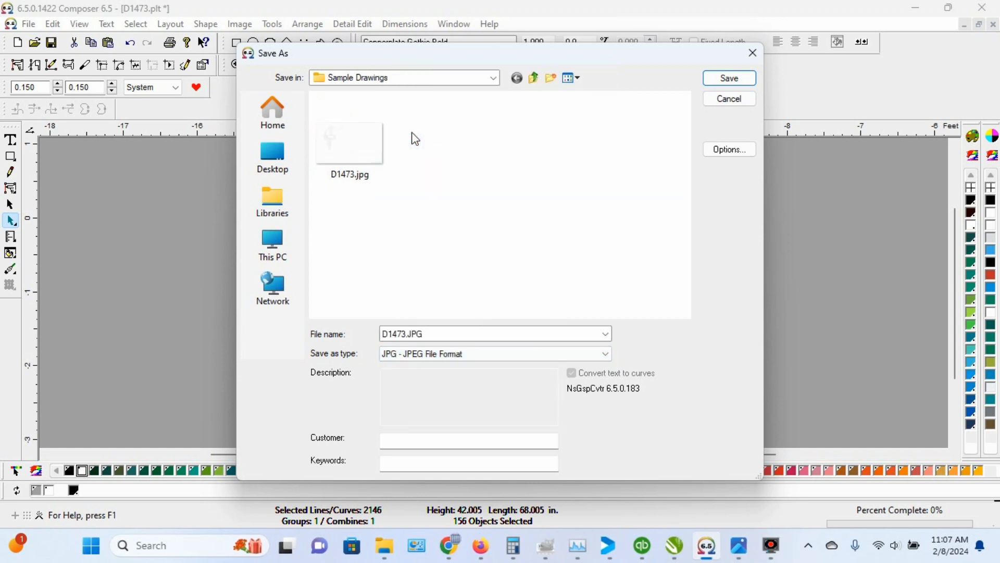
click(348, 179)
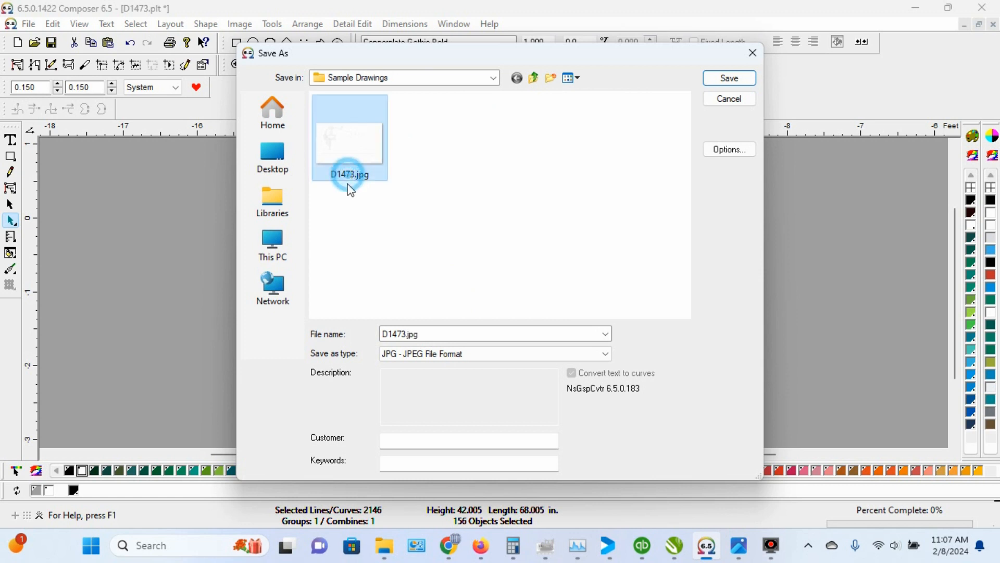
click(740, 79)
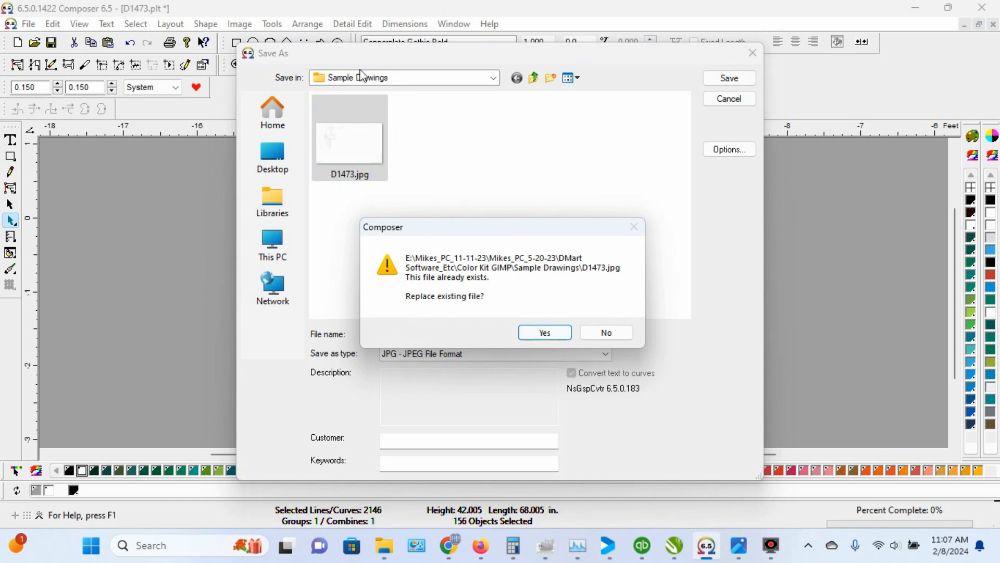
click(533, 335)
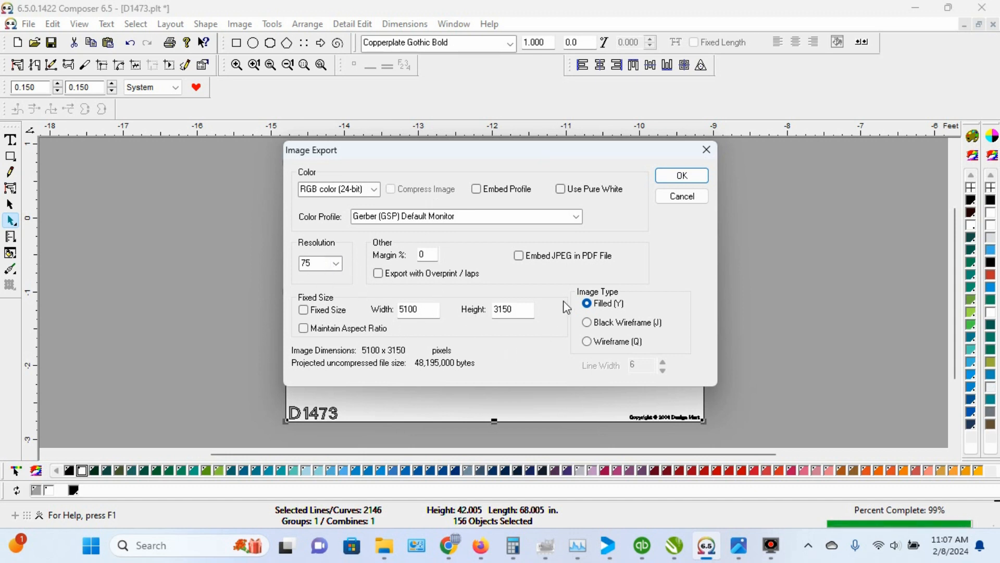
click(697, 177)
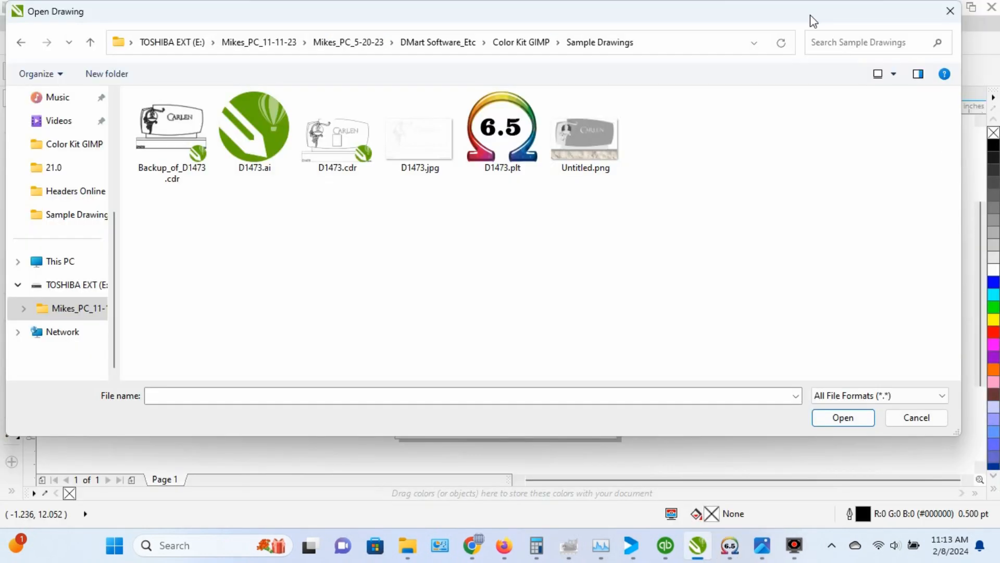
Step: In CorelDRAW X8, open D1473.cdr from the Sample Drawings folder
mouse_move(814, 19)
mouse_down()
mouse_move(768, 363)
mouse_move(990, 273)
mouse_move(876, 83)
mouse_move(841, 58)
mouse_move(833, 78)
mouse_up()
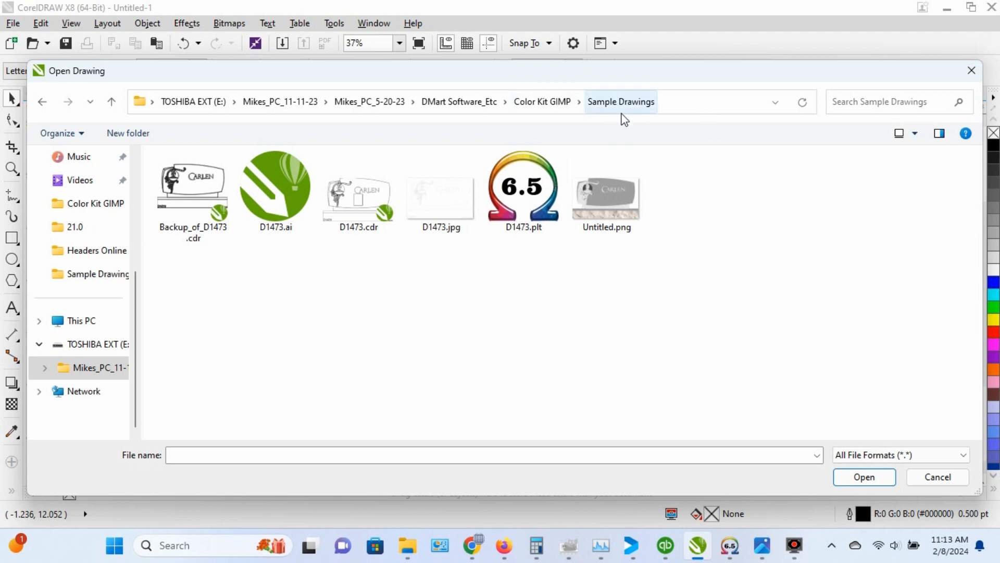
click(358, 203)
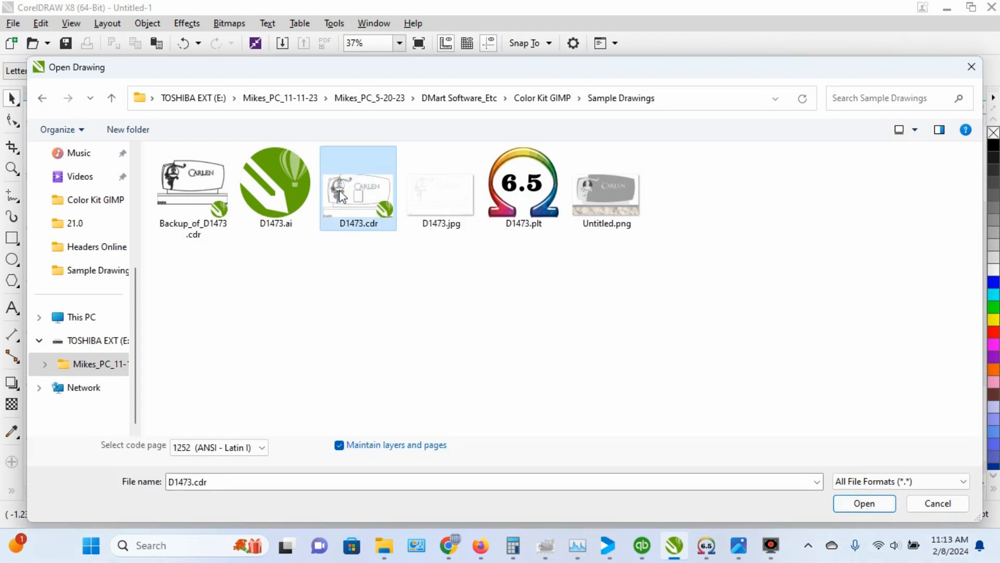
click(866, 503)
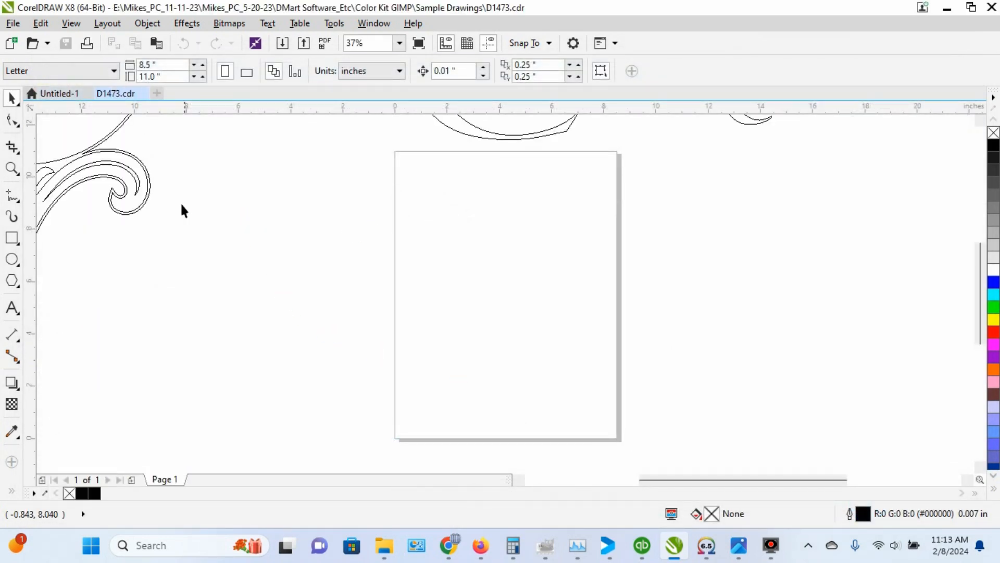
Step: Select the whole D1473 monument drawing, including its base, lettering and copyright line
click(11, 168)
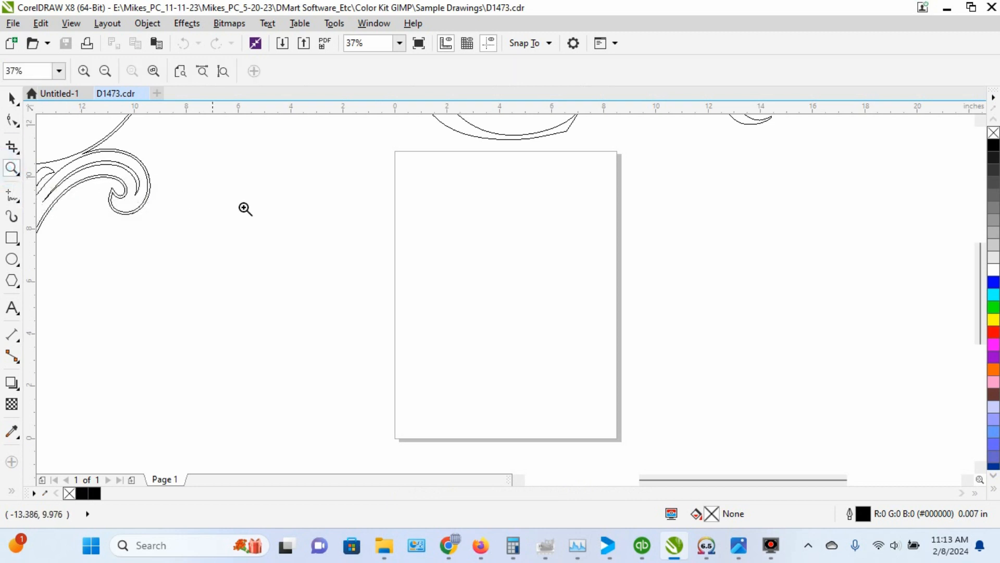
right_click(482, 257)
right_click(483, 258)
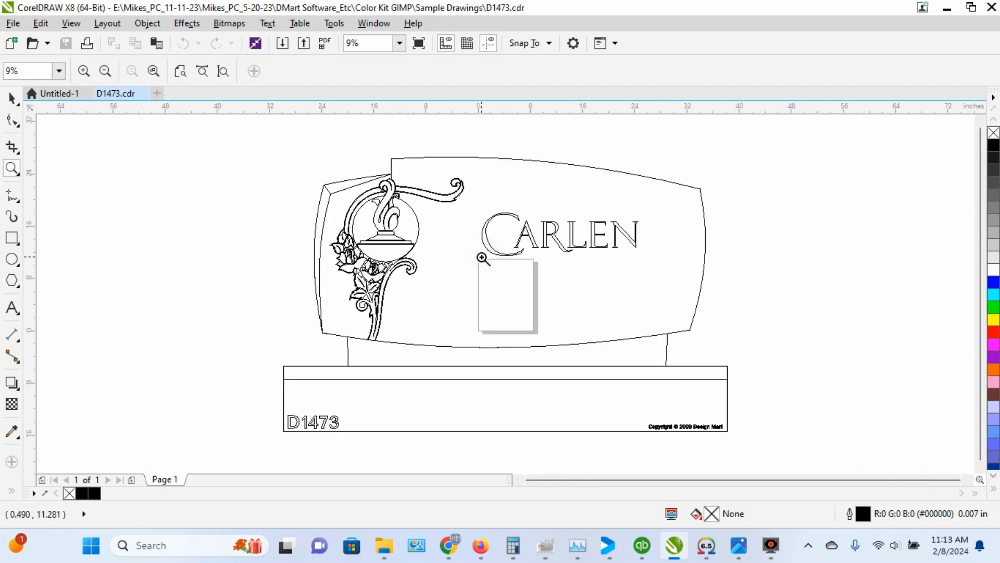
click(10, 98)
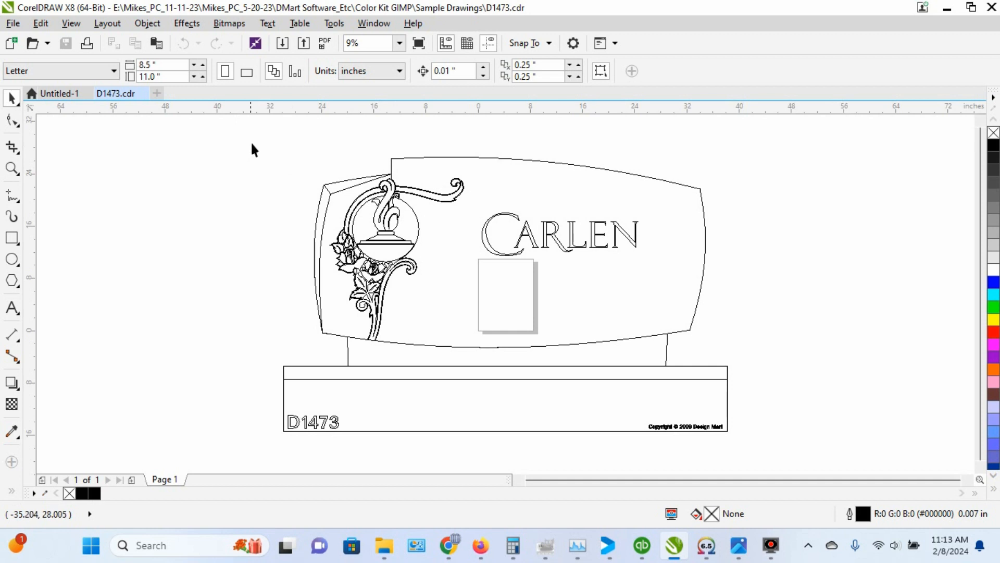
drag(257, 140, 747, 448)
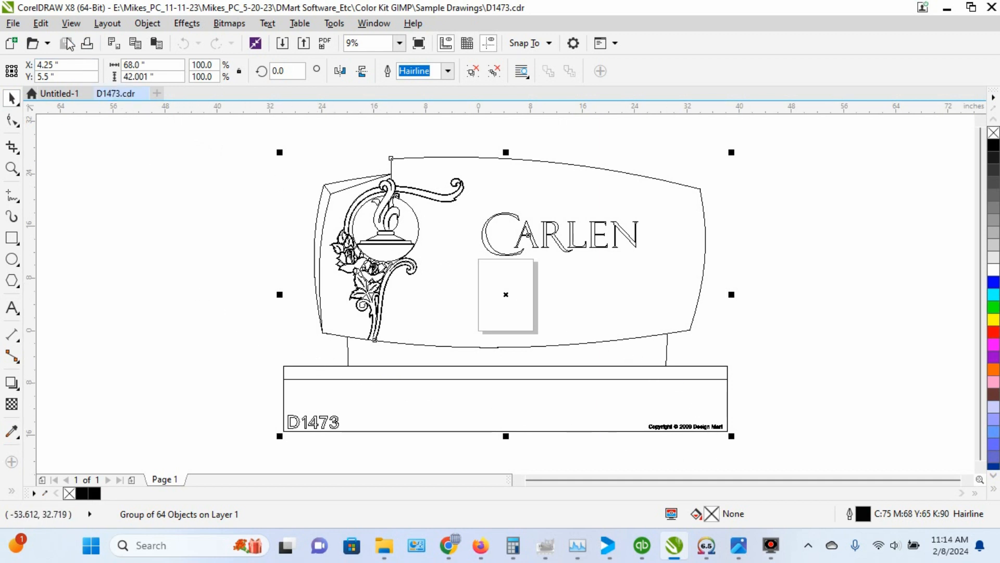
click(42, 24)
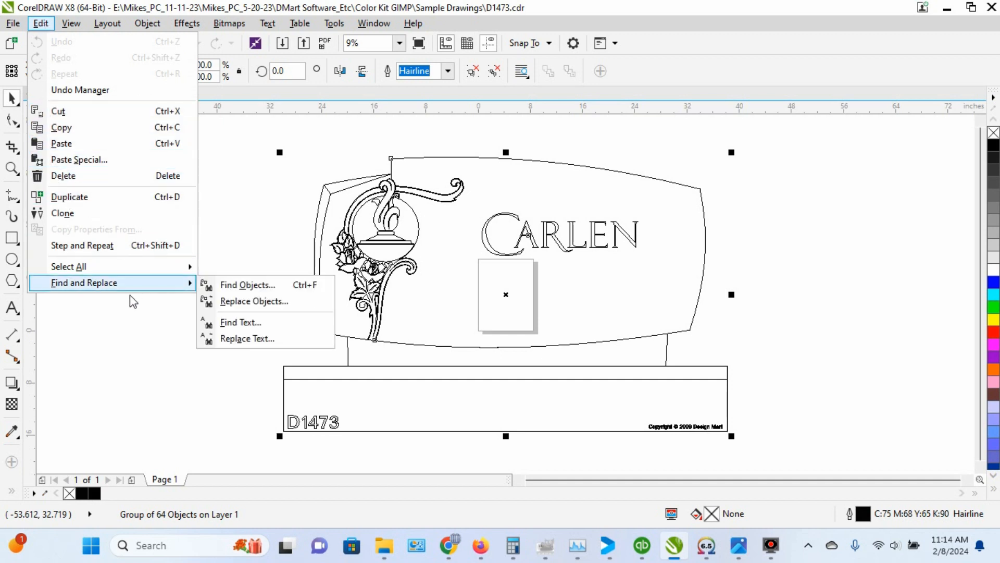
mouse_move(104, 269)
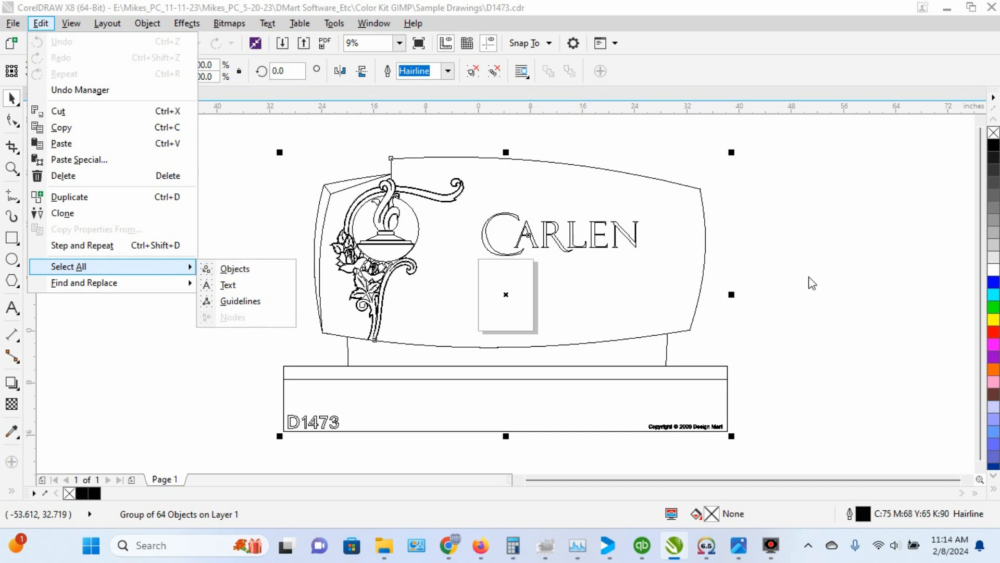
click(131, 346)
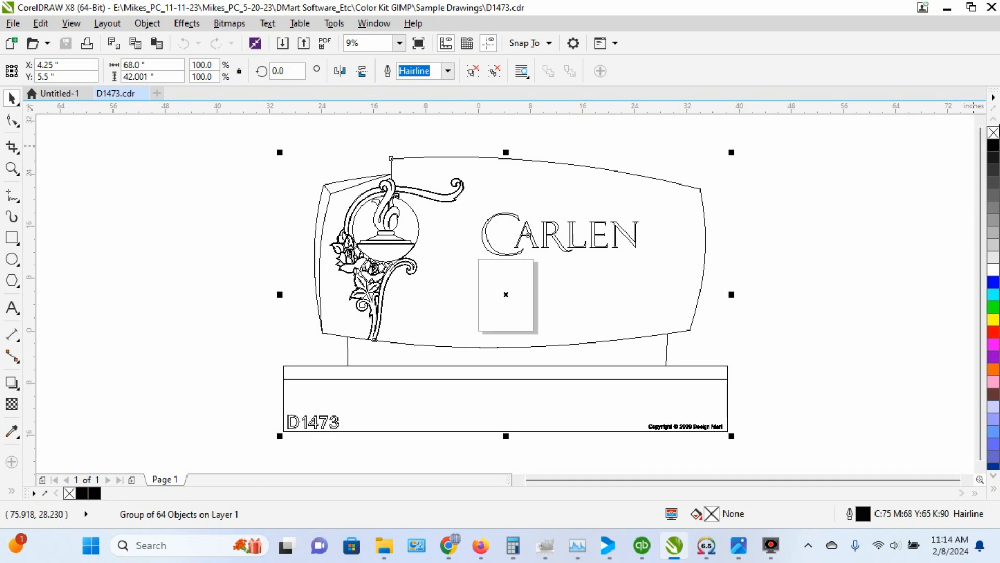
Step: Remove any fill from the selected monument drawing and confirm No Fill in its fill settings
click(994, 131)
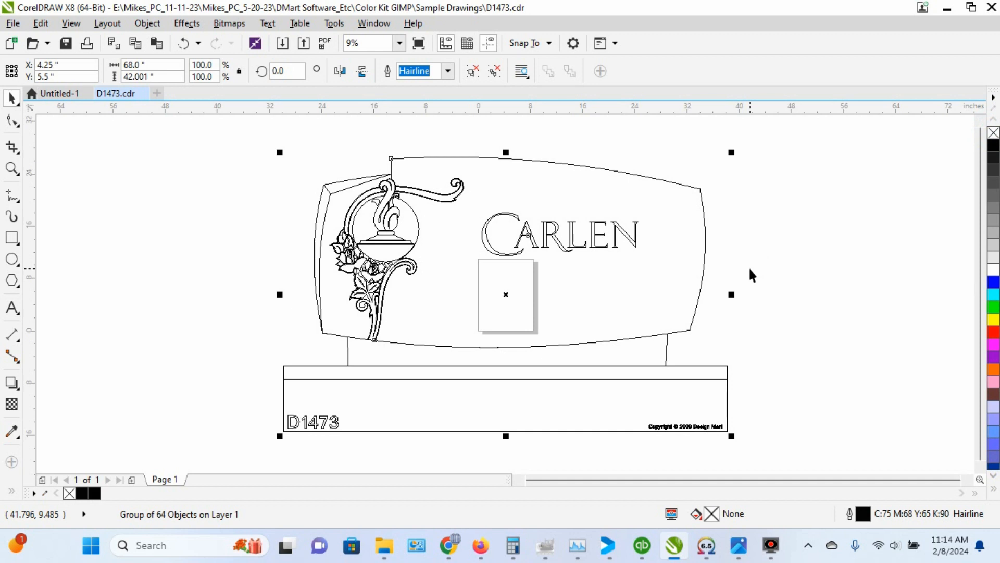
double_click(697, 513)
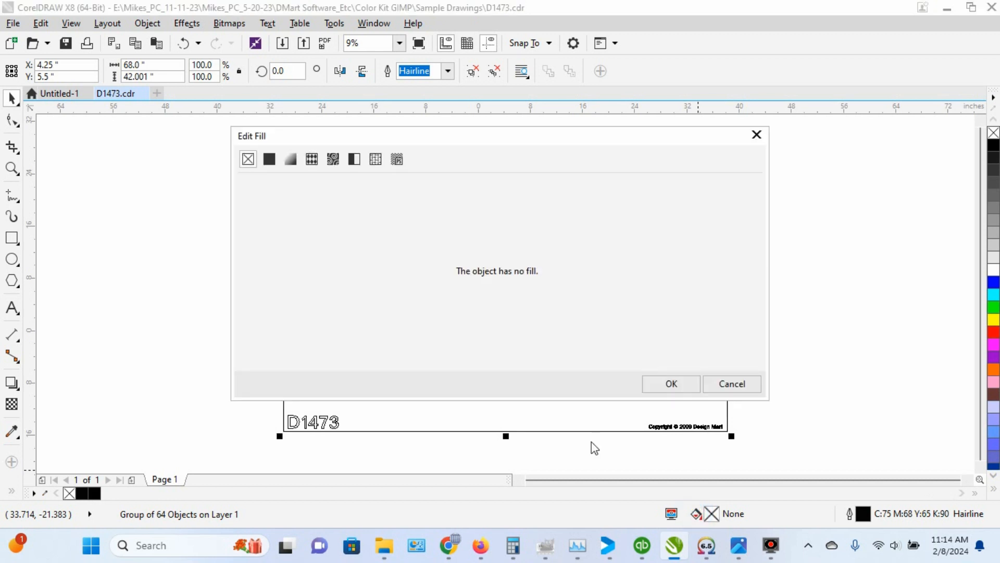
click(248, 161)
click(665, 384)
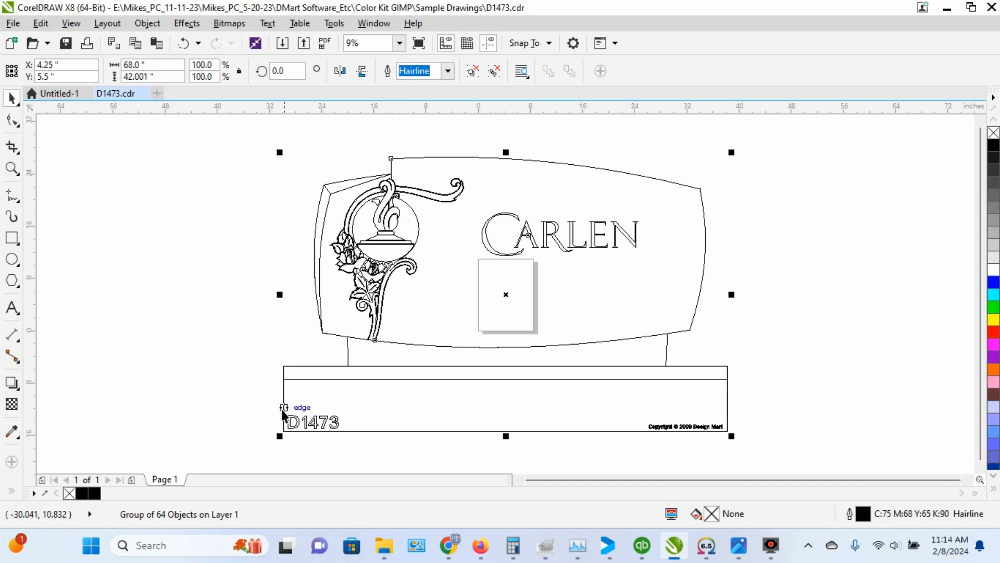
Step: Set the selected drawing's outline width to Hairline, keeping the black outline color
double_click(850, 515)
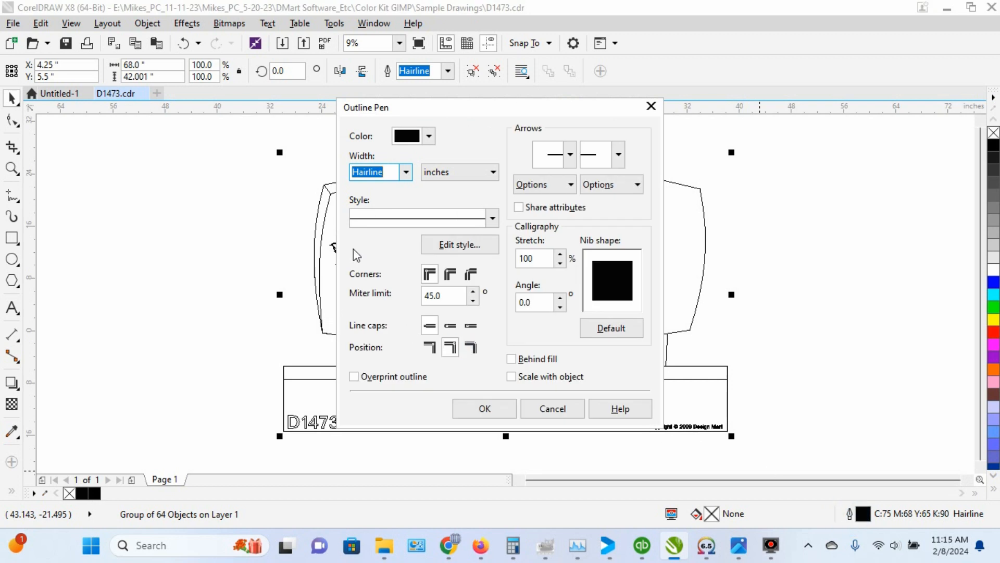
click(406, 172)
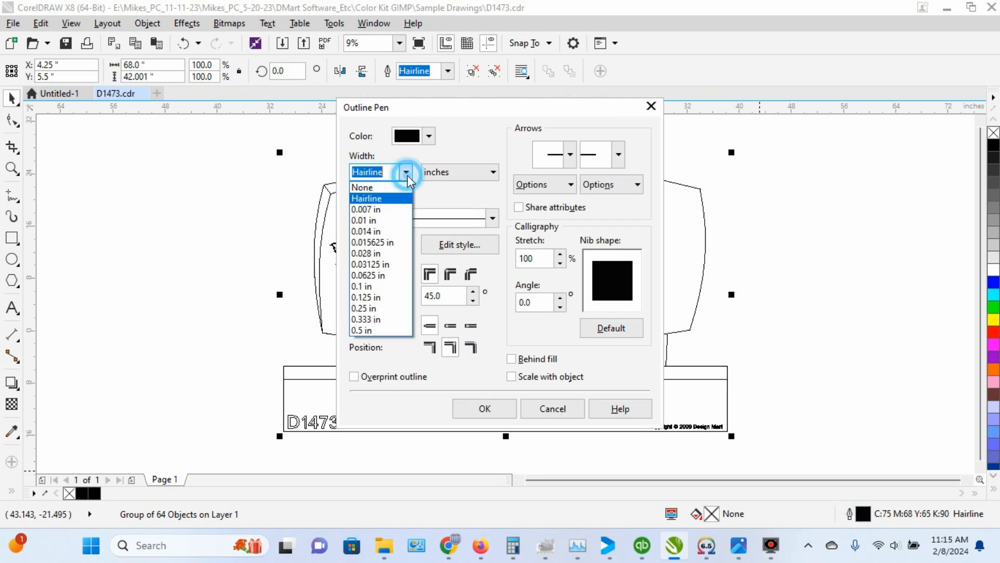
click(374, 198)
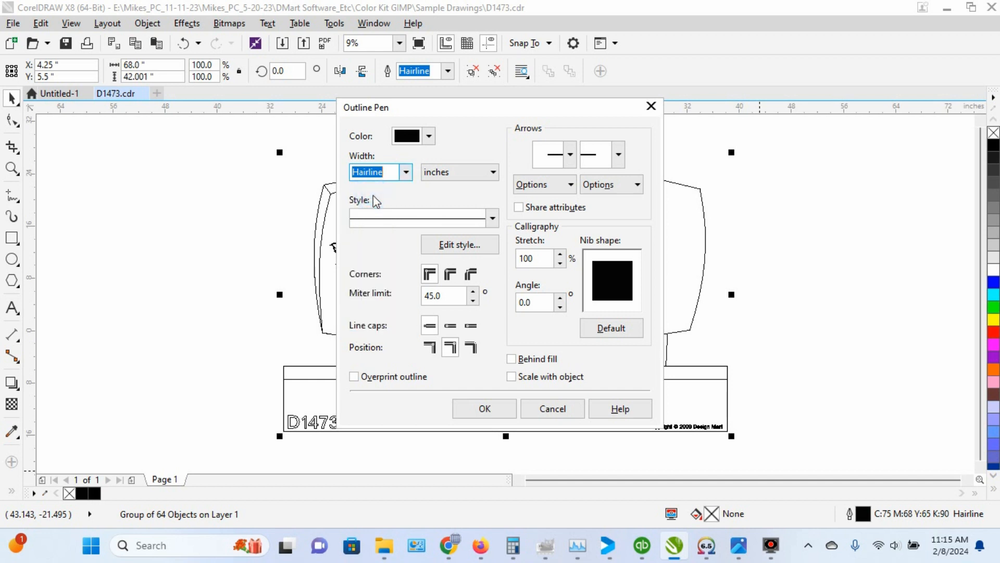
click(430, 138)
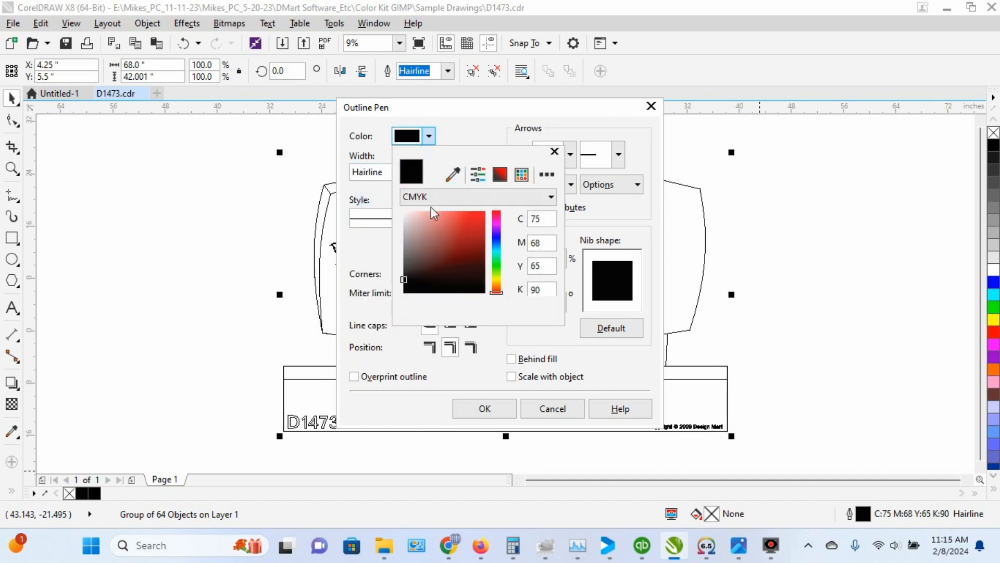
click(429, 137)
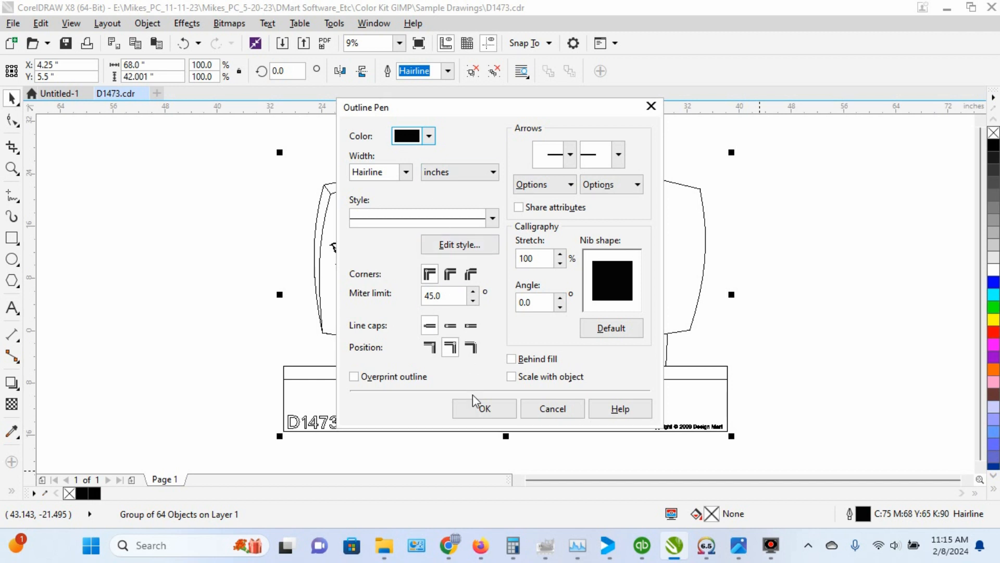
click(475, 408)
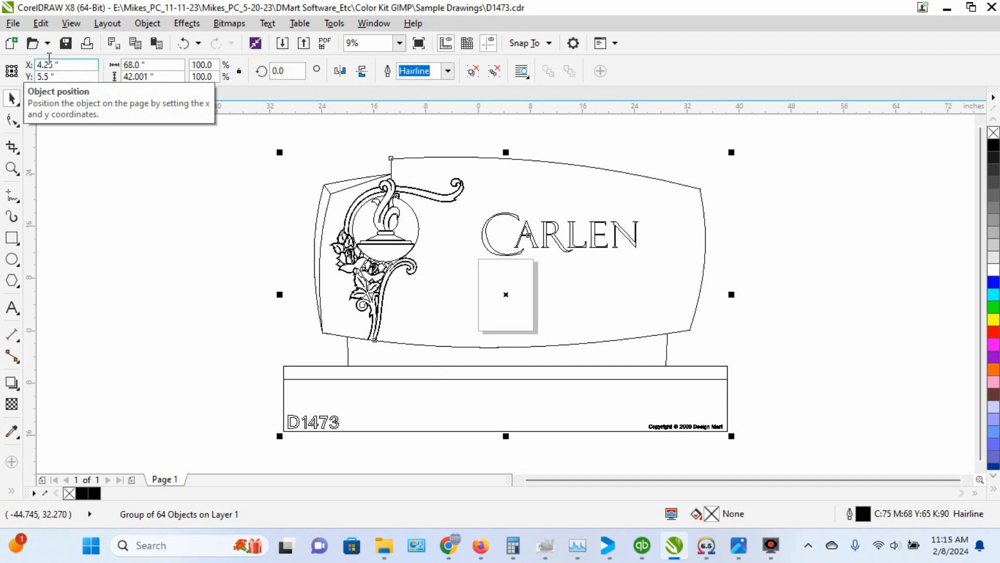
Step: Start exporting the drawing to the Sample Drawings folder under the file name D1473 Corel.jpg
click(13, 25)
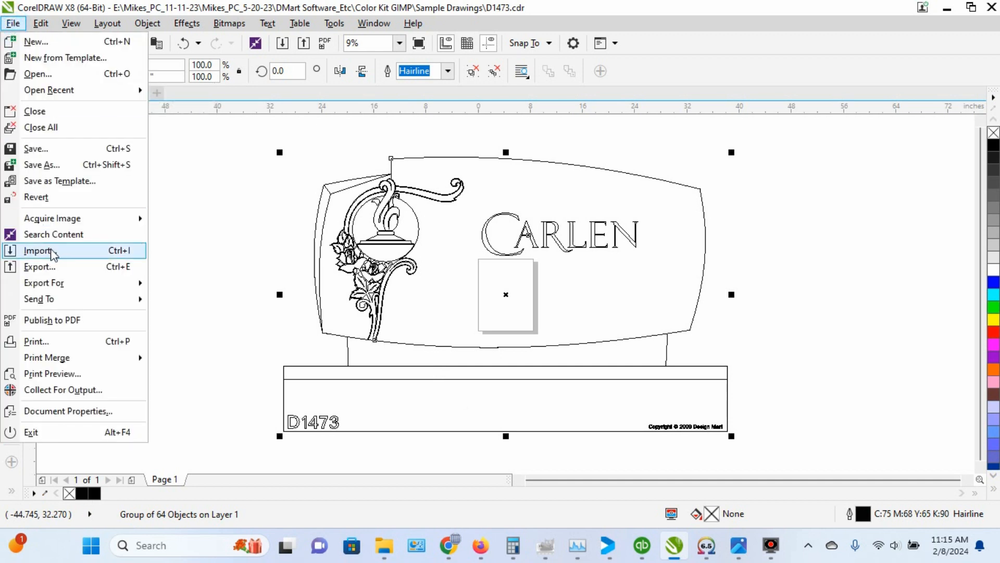
click(48, 268)
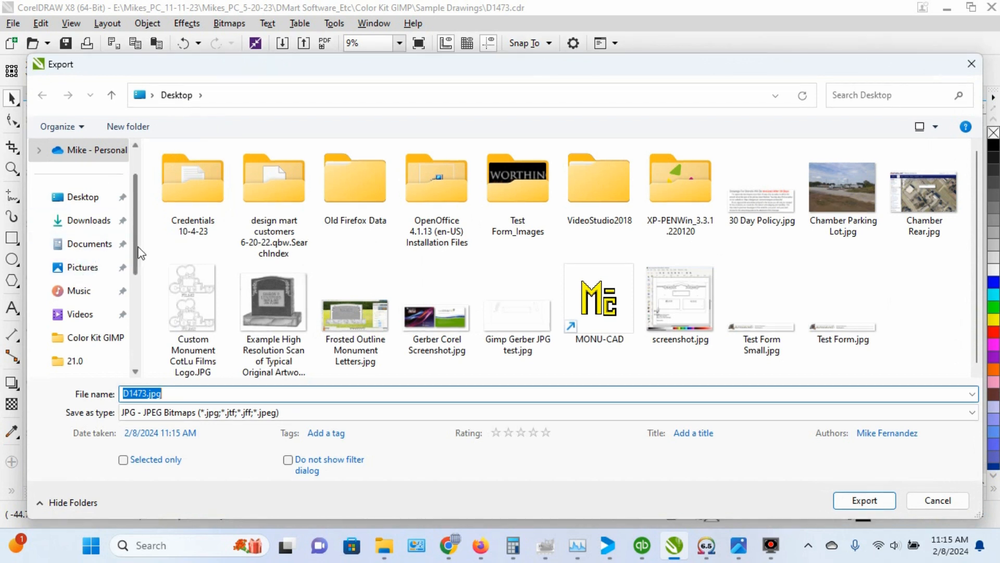
drag(136, 236, 131, 279)
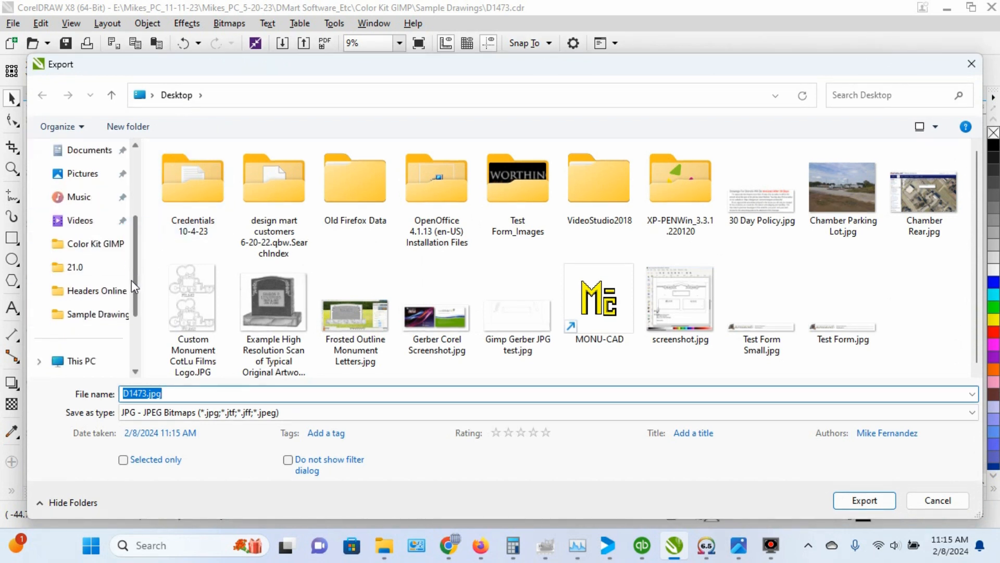
click(103, 324)
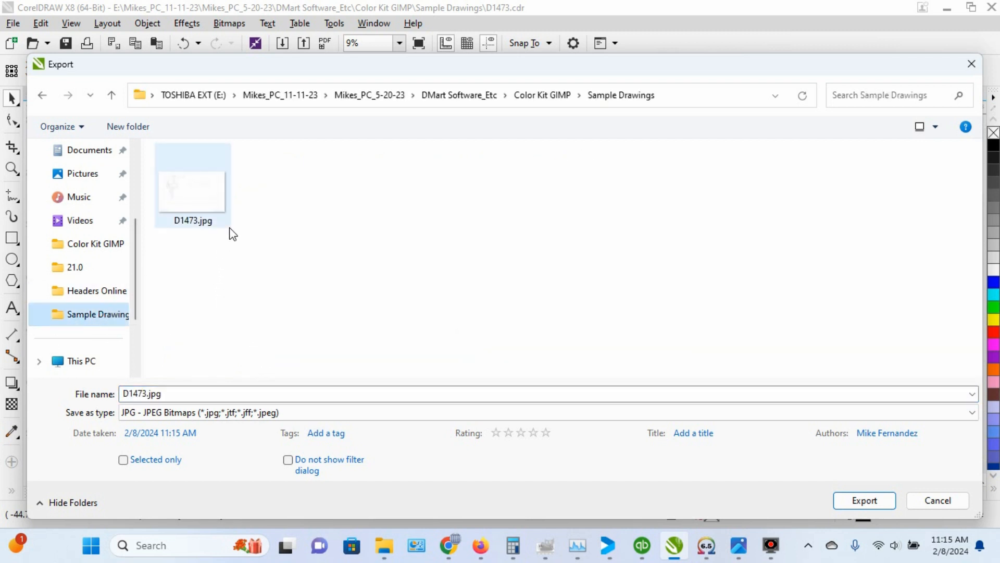
double_click(146, 393)
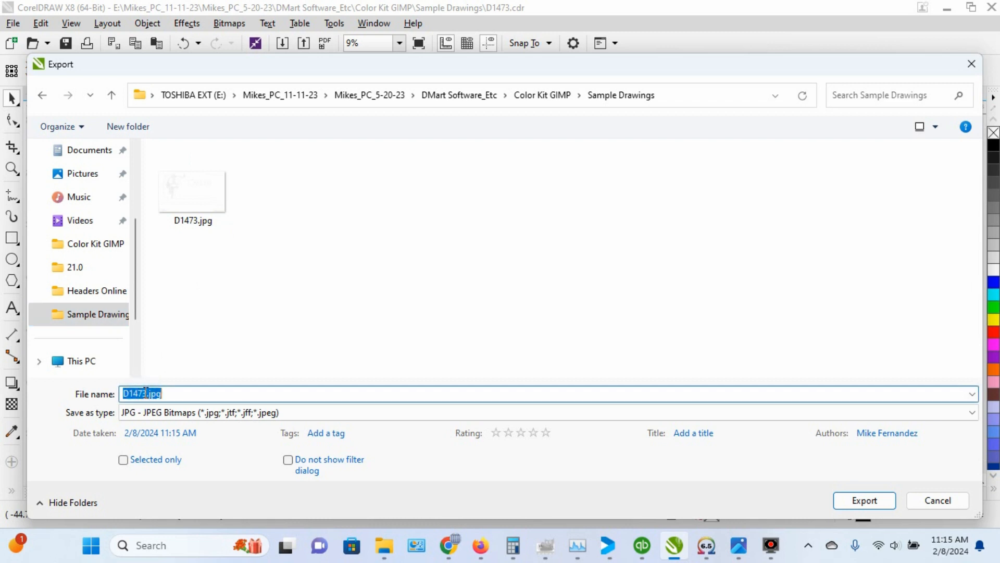
click(146, 393)
text(Core)
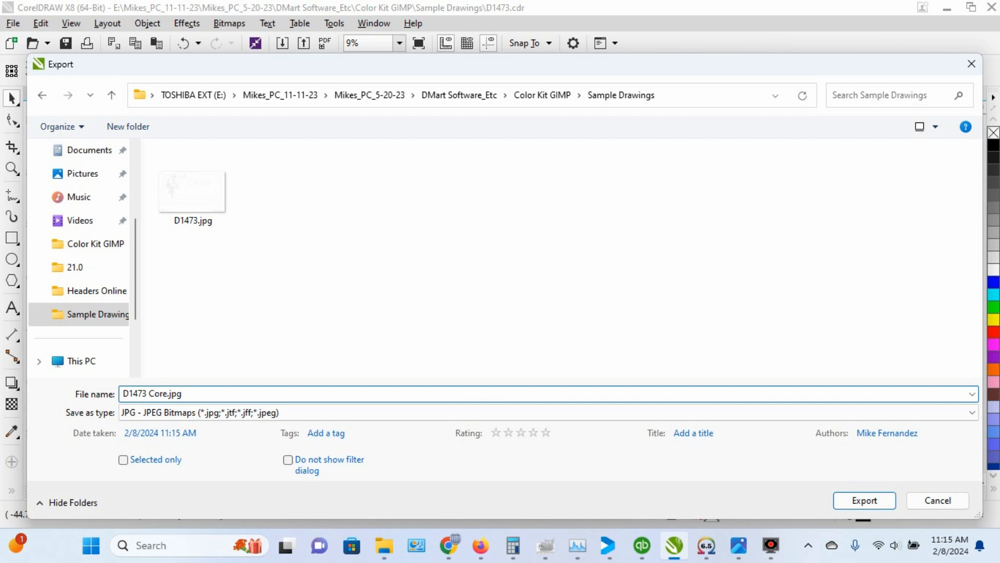
text(l)
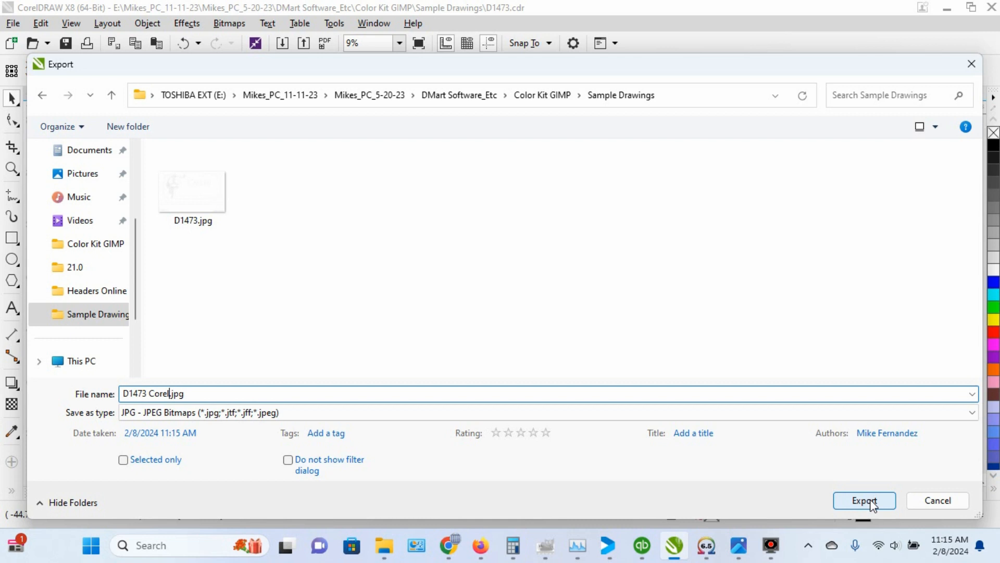
Step: Export the file as JPG - JPEG Bitmaps in RGB Color (24-bit) at High quality, 80%
click(968, 412)
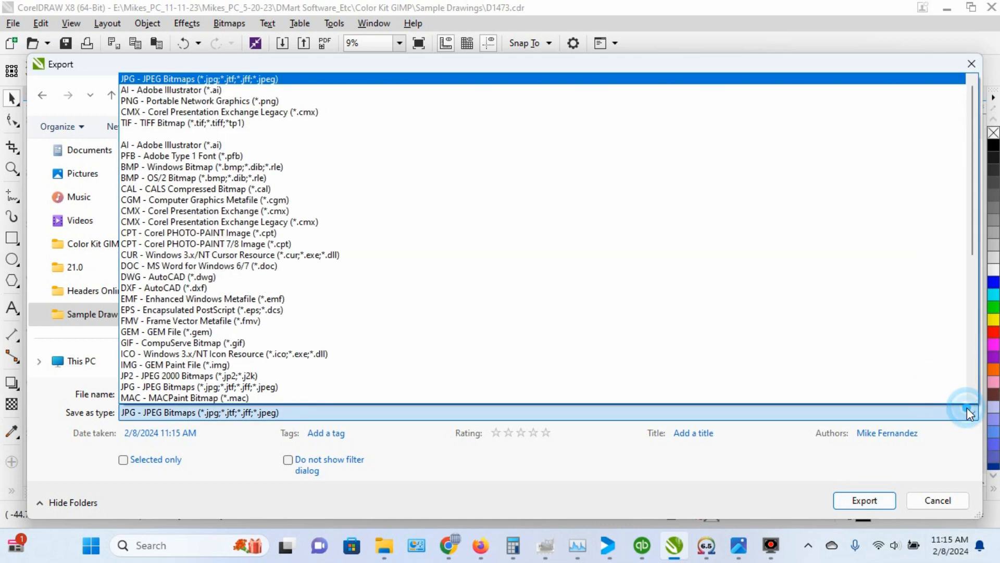
click(166, 79)
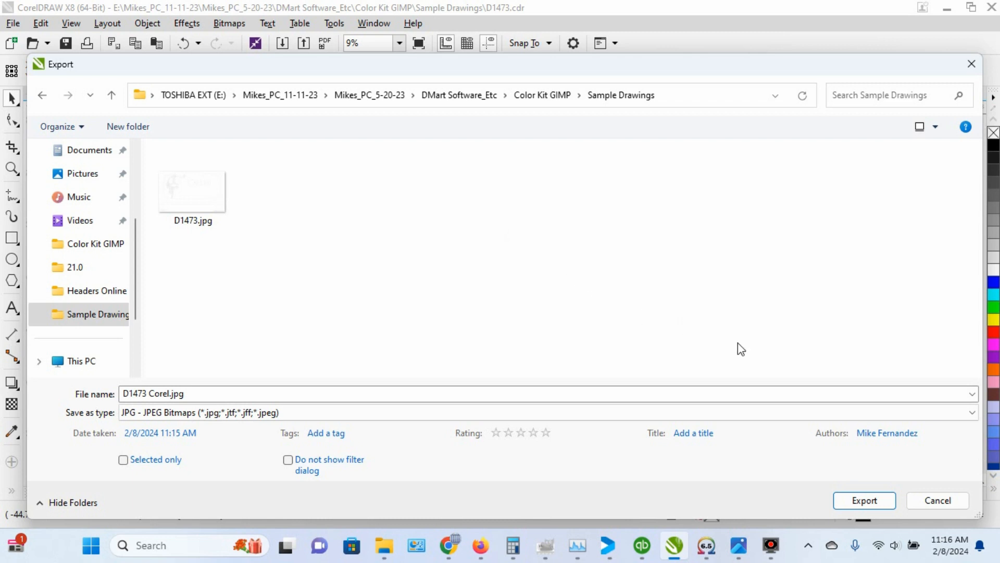
click(870, 501)
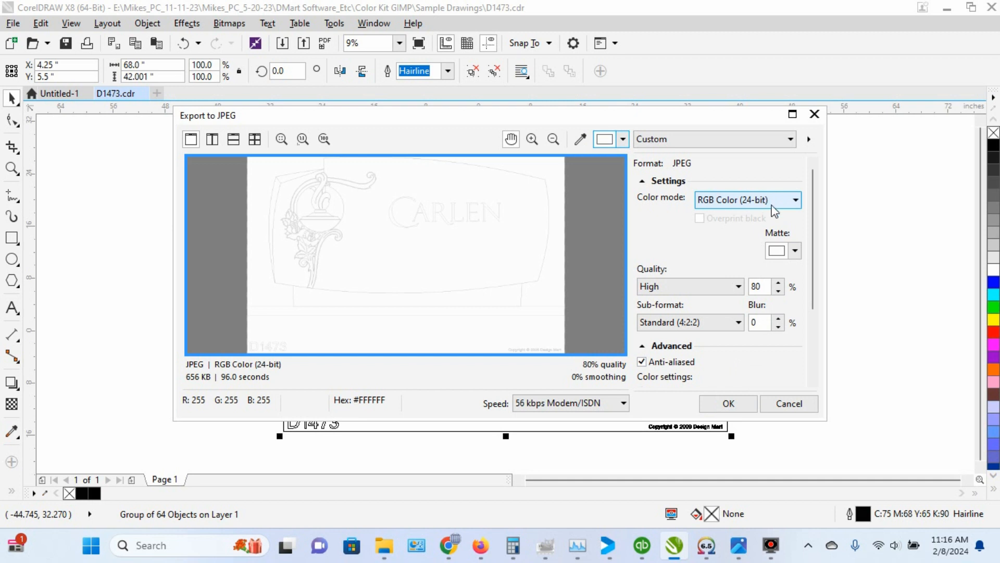
click(728, 404)
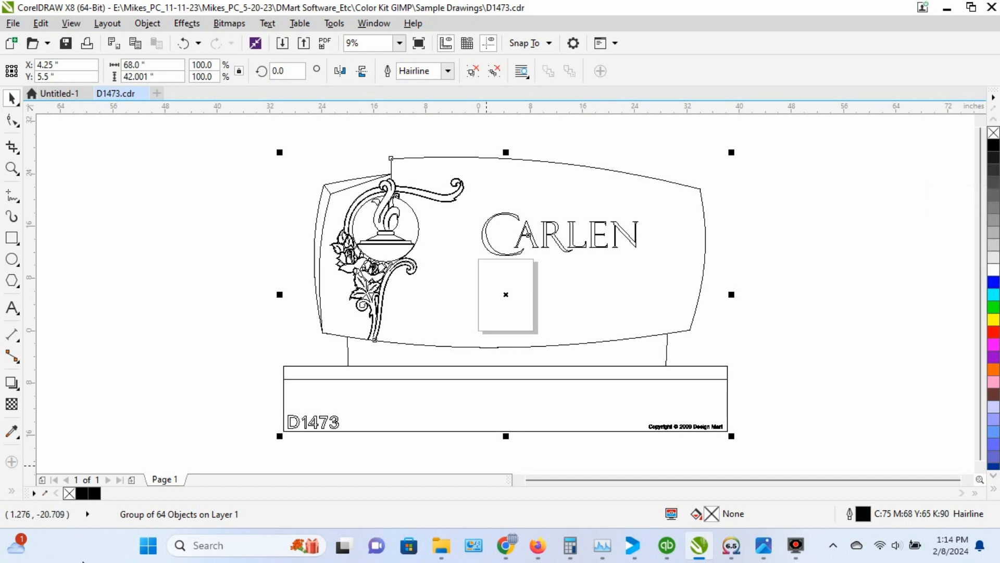
Step: Launch GIMP 2.10.36 from the list of installed apps
click(147, 547)
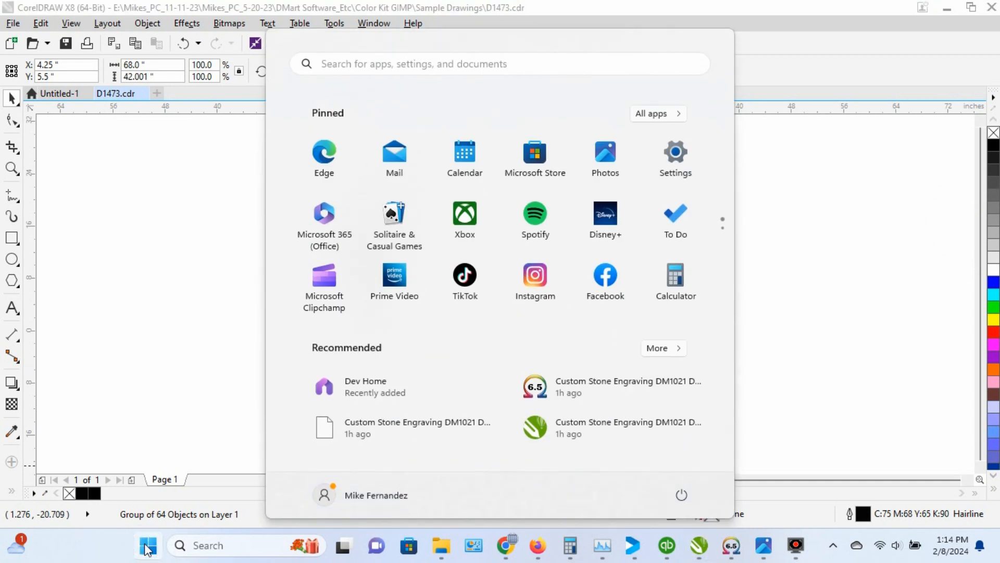
click(683, 117)
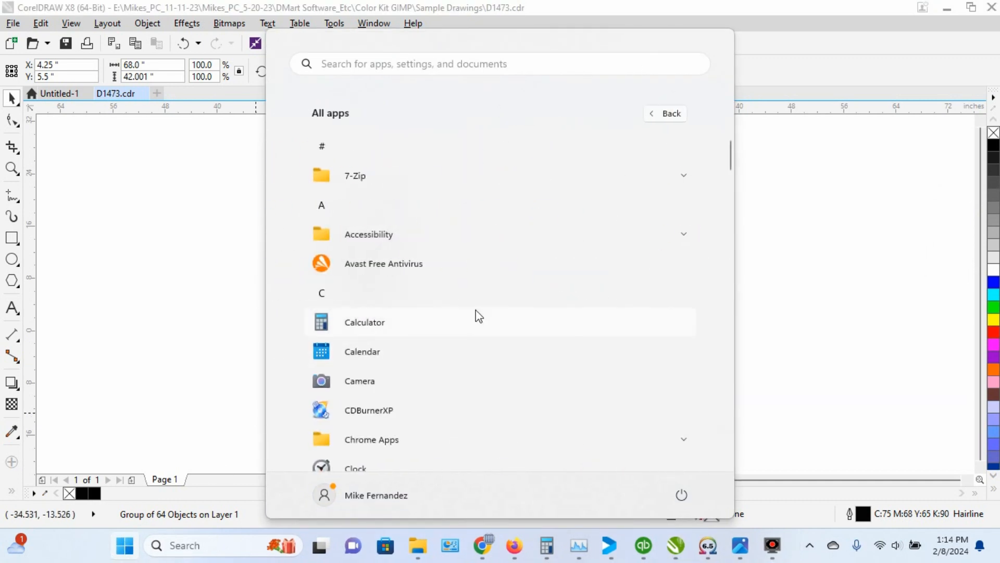
scroll(457, 287, down, 15)
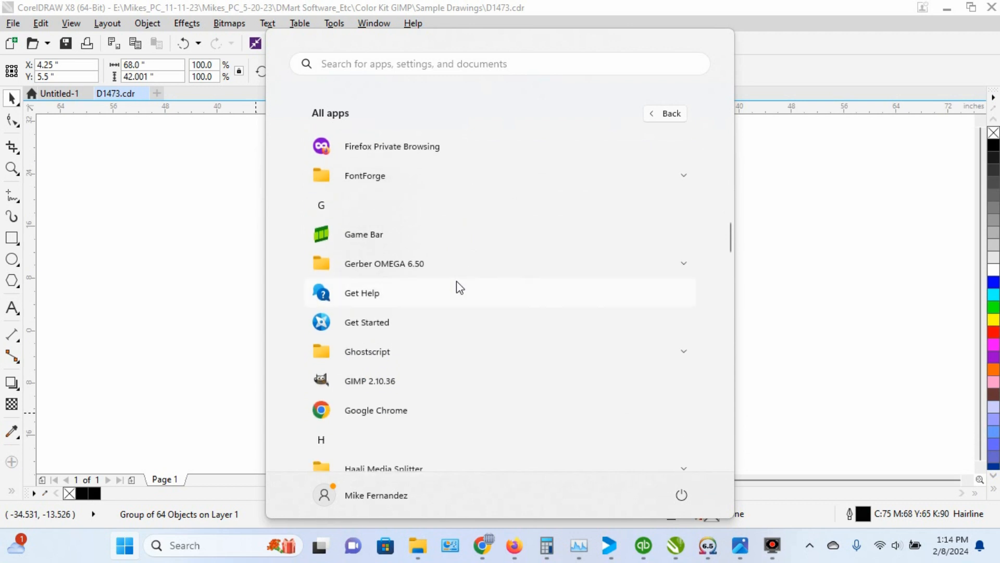
click(372, 384)
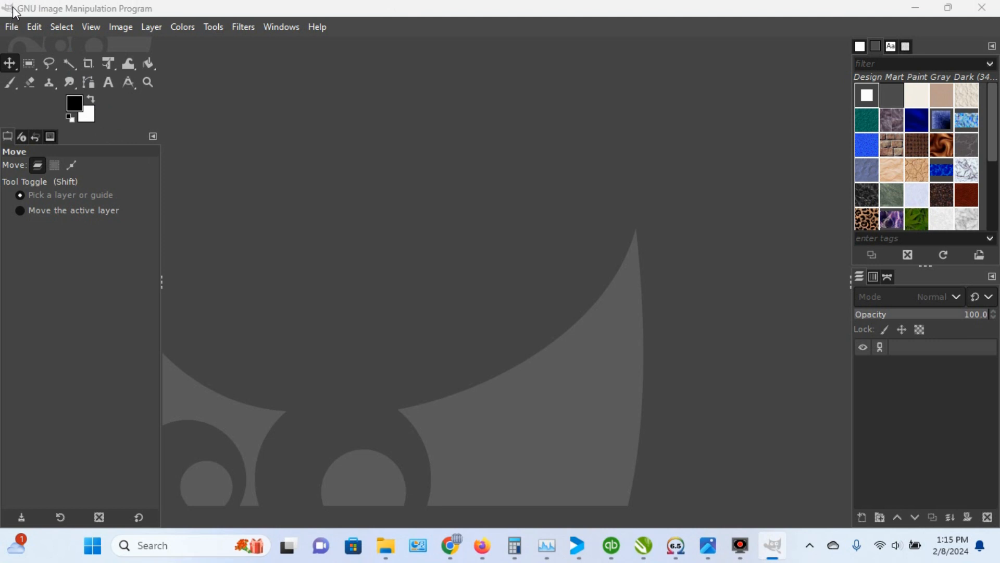
Step: Open Design Mart Gray Polish.jpg from the Color Kit GIMP folder, converting it to the built-in sRGB color profile
click(9, 27)
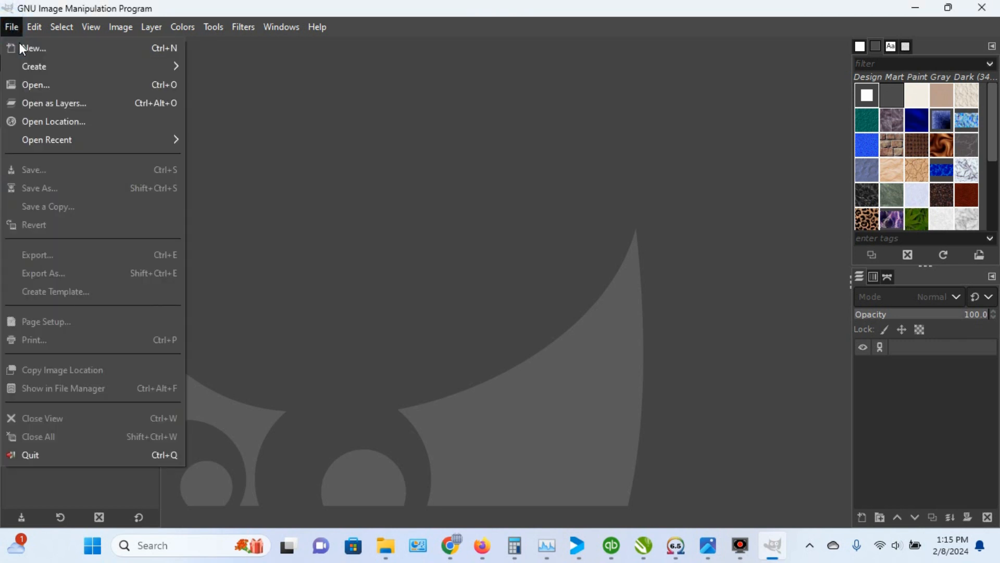
click(35, 85)
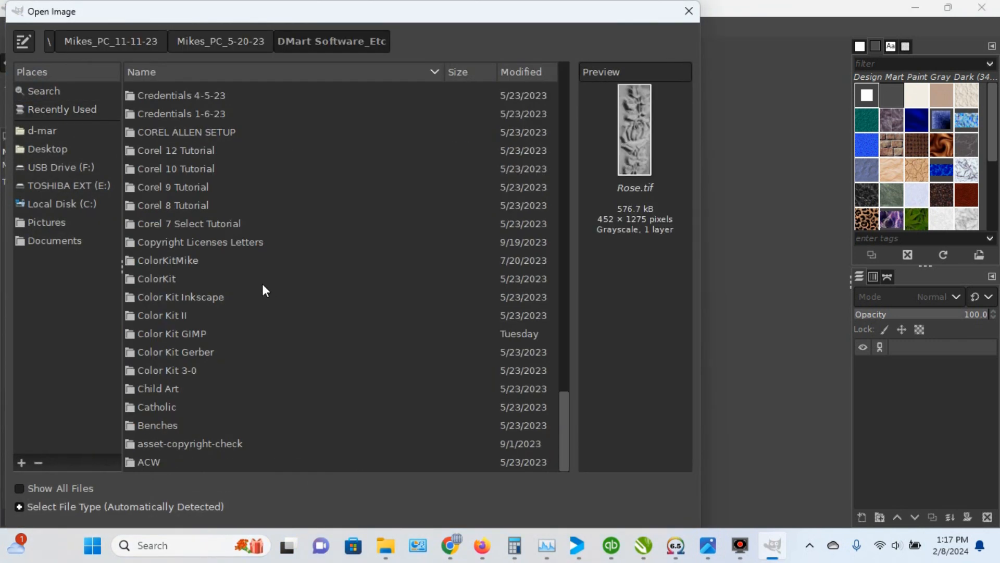
double_click(176, 333)
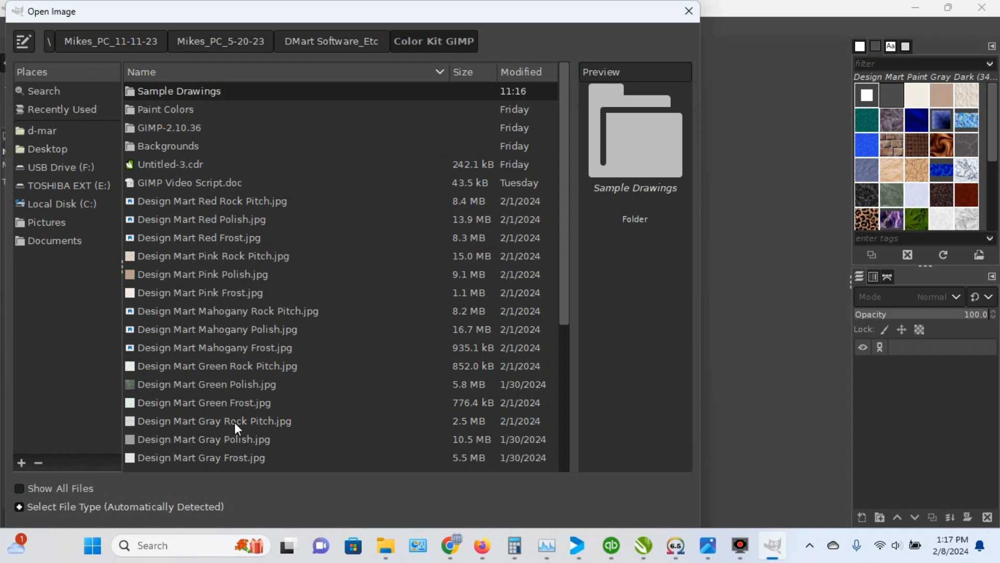
click(243, 439)
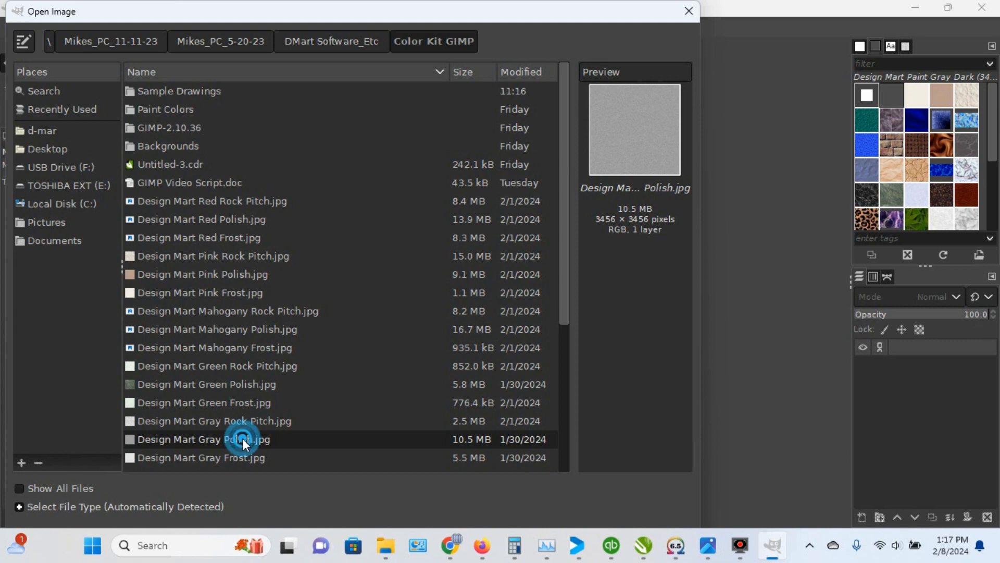
double_click(243, 438)
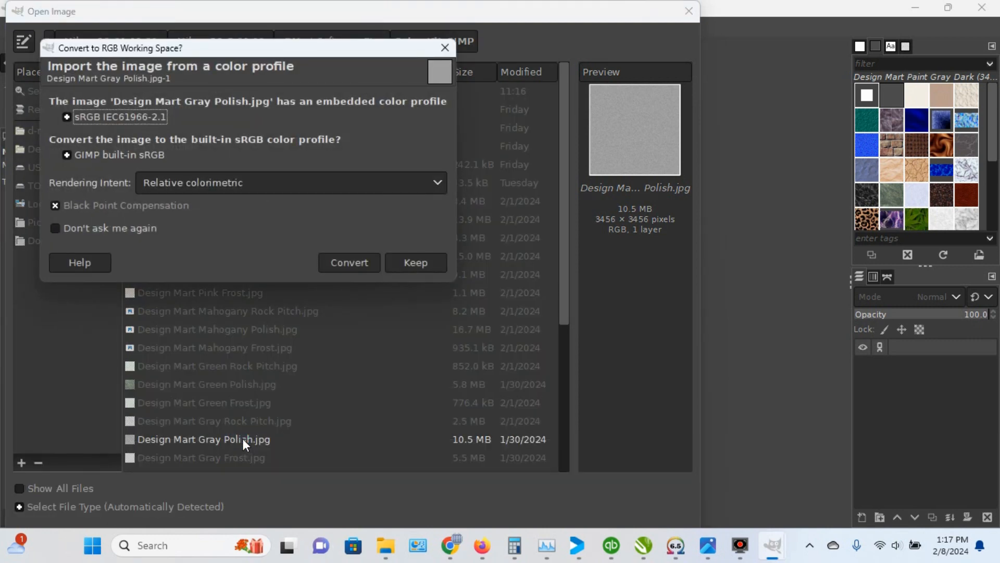
click(336, 267)
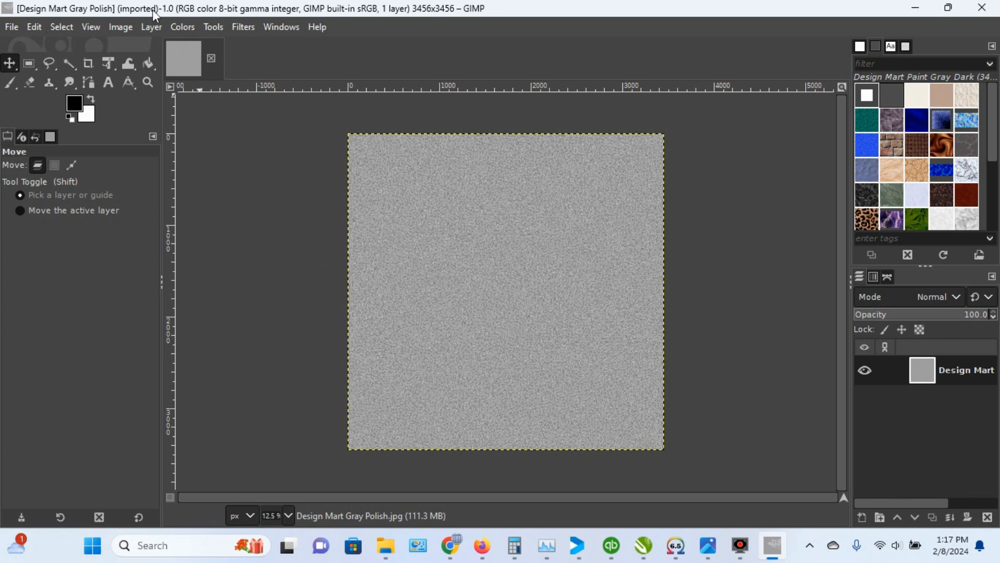
Step: Copy the gray polish granite image and paste it as a new pattern
click(37, 28)
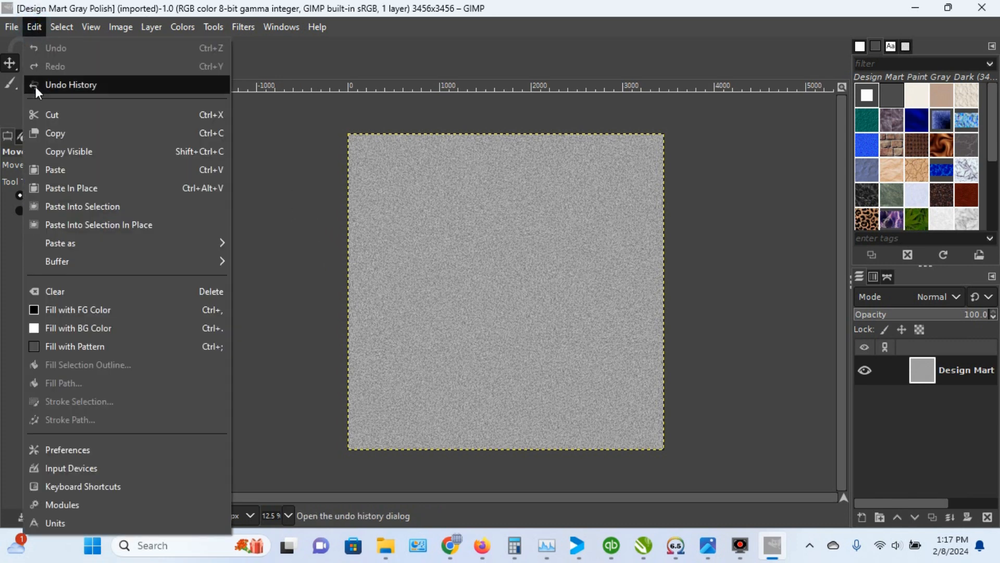
click(50, 133)
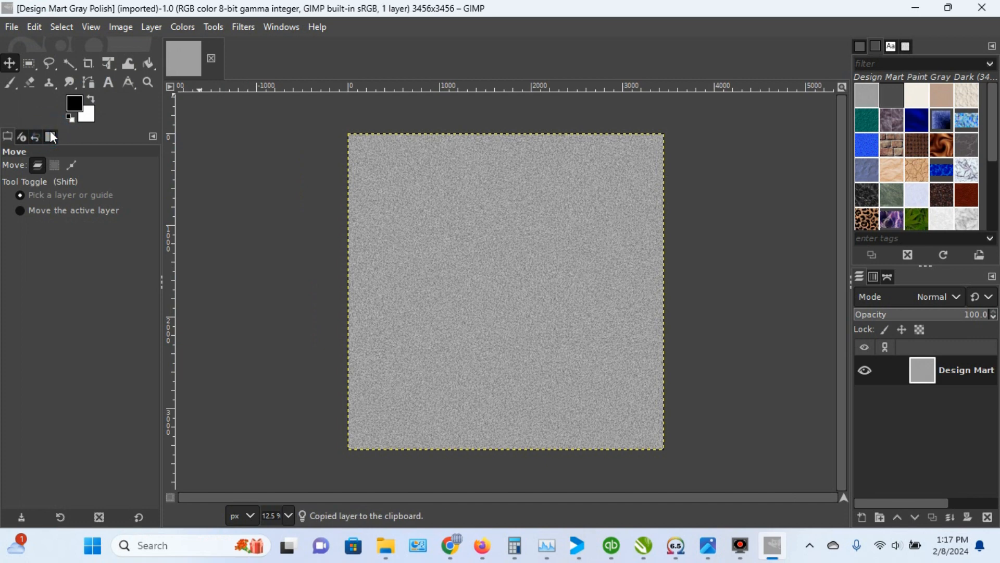
click(34, 27)
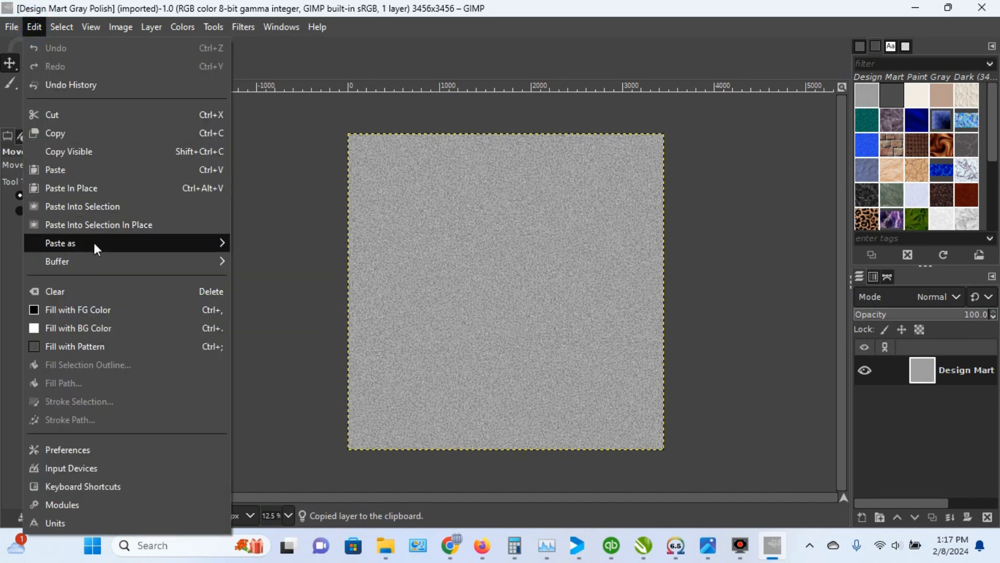
mouse_move(98, 244)
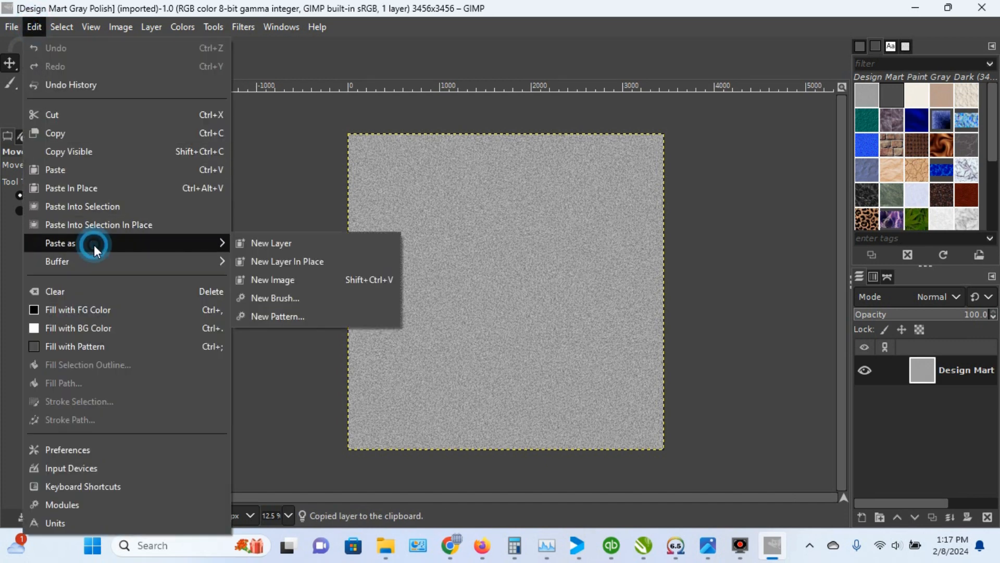
click(301, 316)
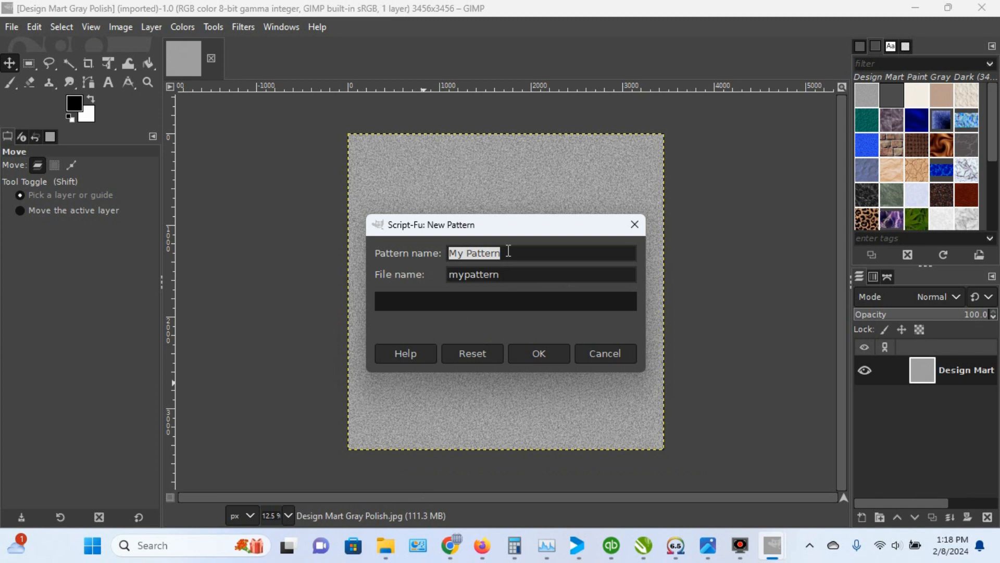
Step: Name both the new pattern and its file Design Mart Gray Polish and create it
text(Design)
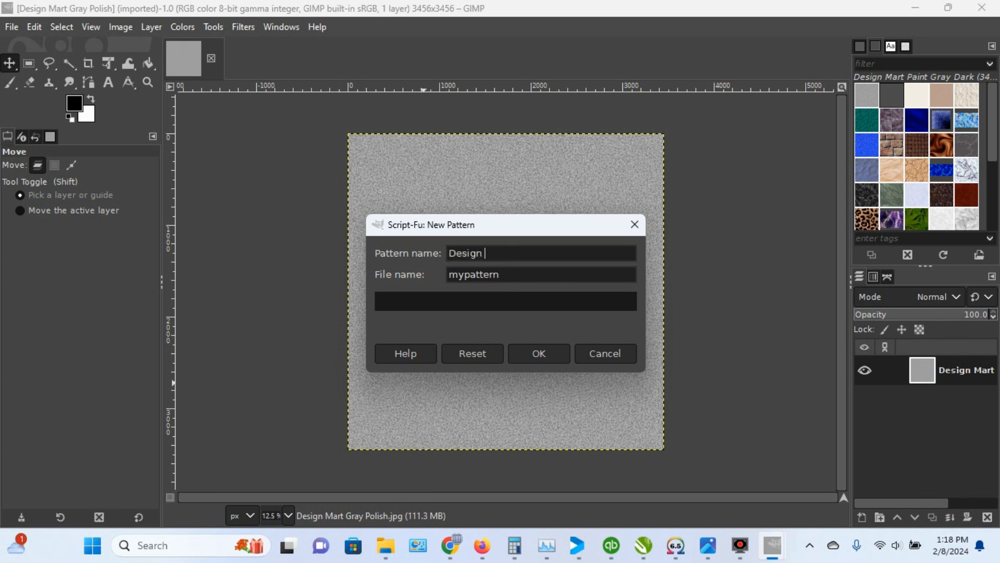
text( Mart Gray Polish)
key(Tab)
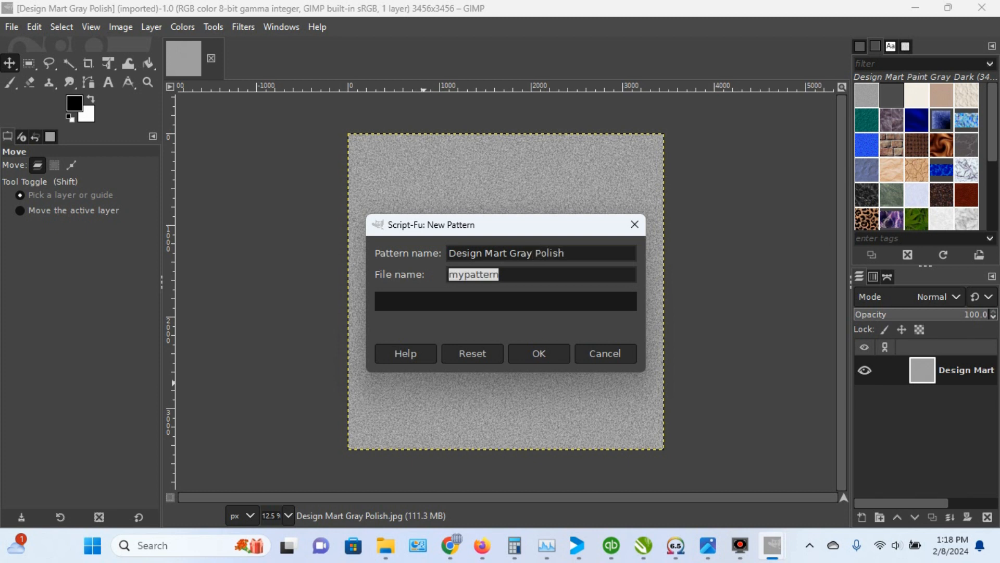
text(Des)
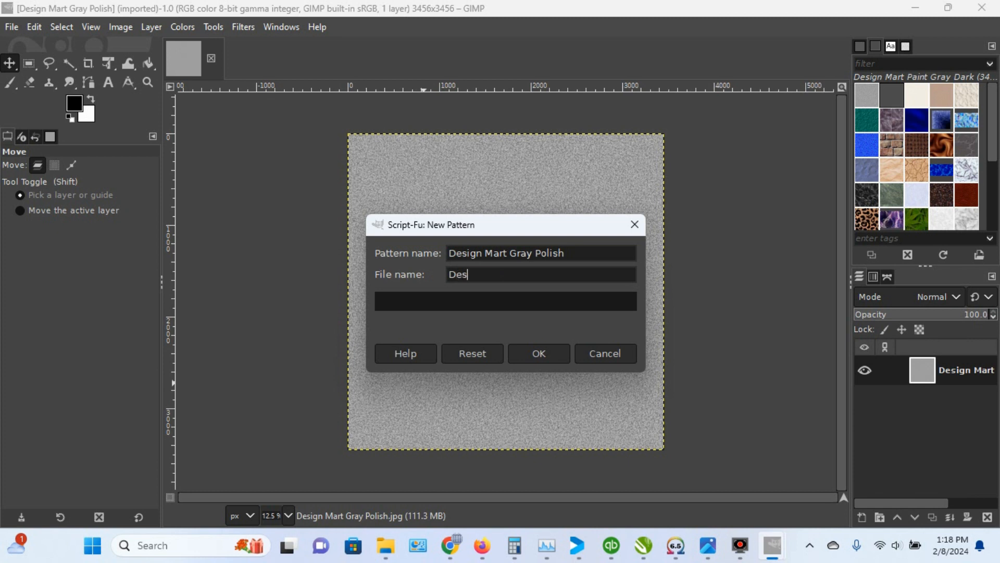
text(ign Mart Gray Polish)
click(560, 354)
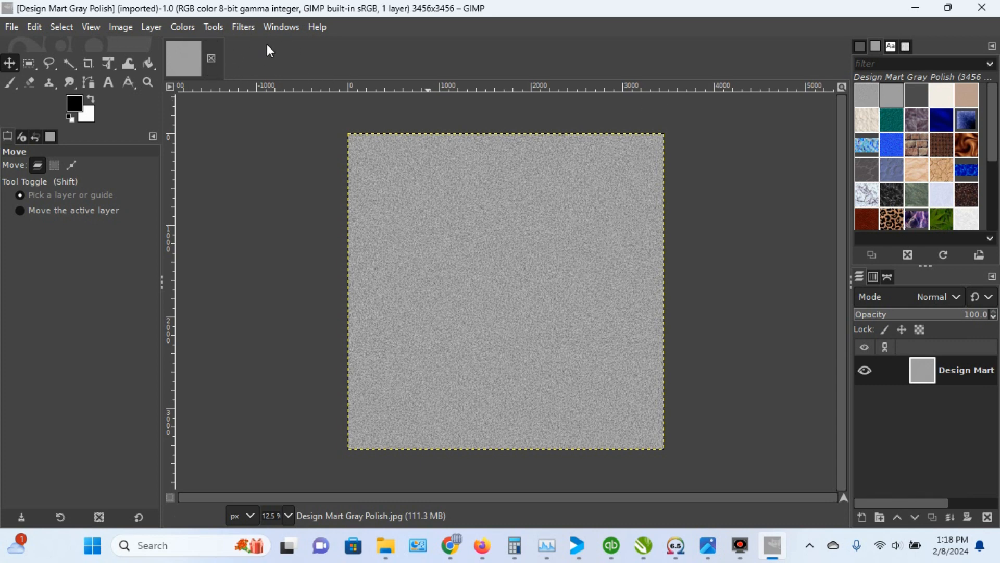
Step: Close the gray polish image and open Design Mart Gray Frost.jpg, converting it to the built-in sRGB color profile
click(211, 59)
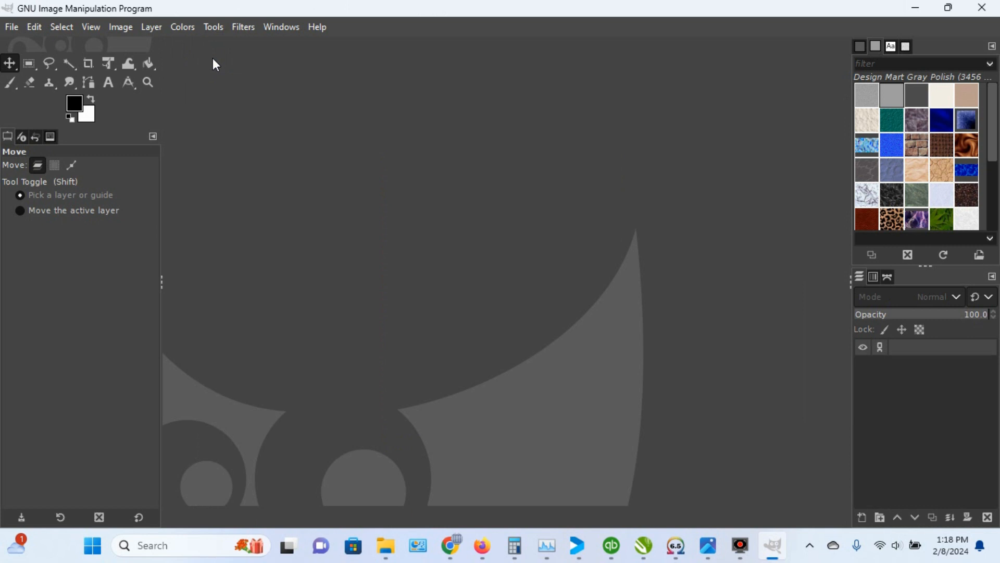
click(12, 27)
click(32, 79)
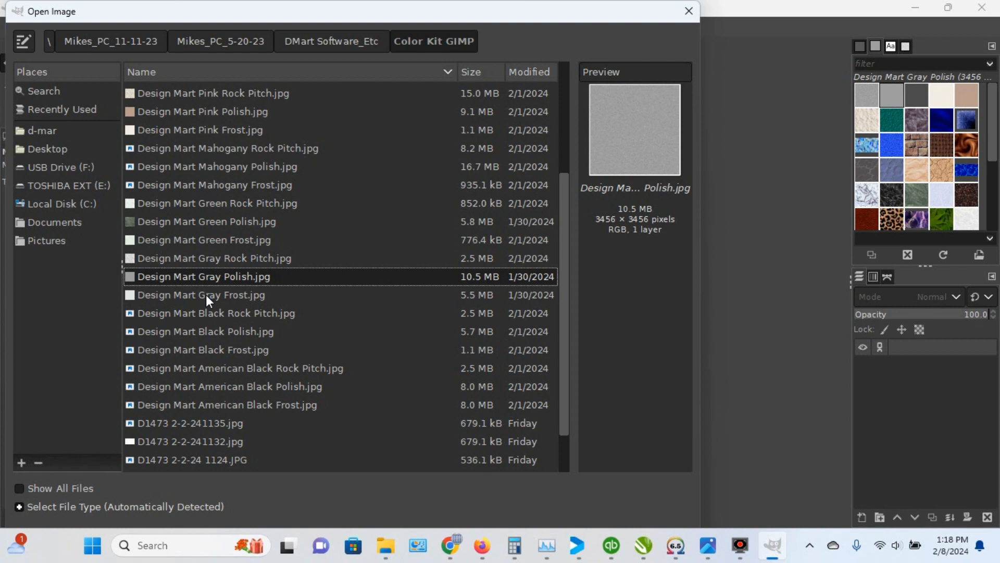
click(206, 295)
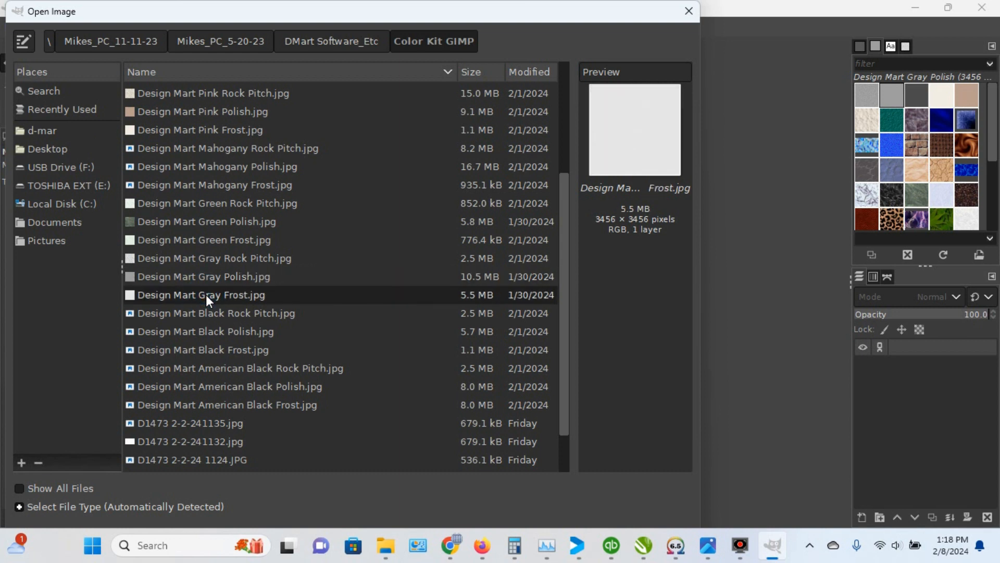
double_click(205, 295)
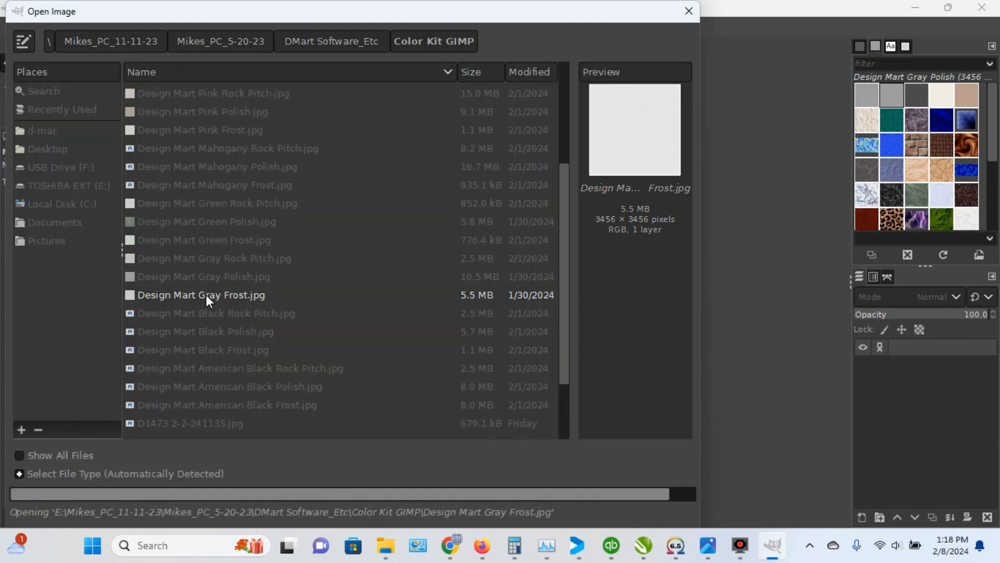
click(407, 321)
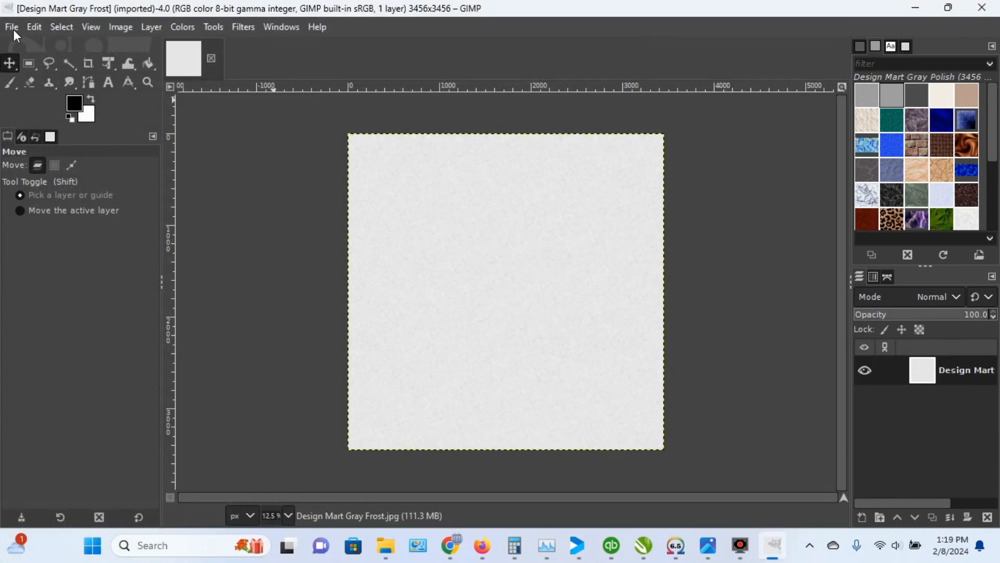
Step: Copy the gray frost granite image and paste it as a new pattern
click(34, 28)
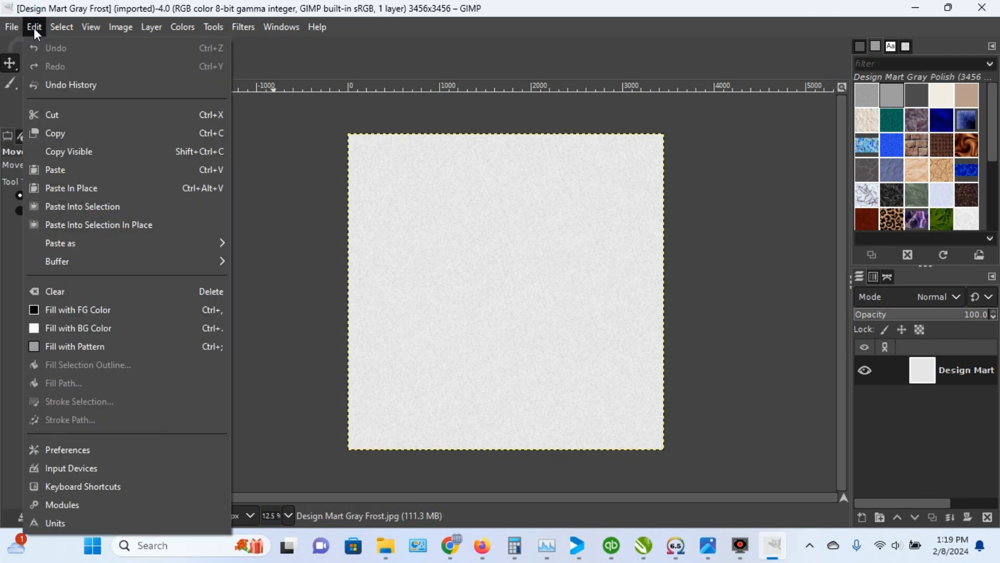
click(78, 136)
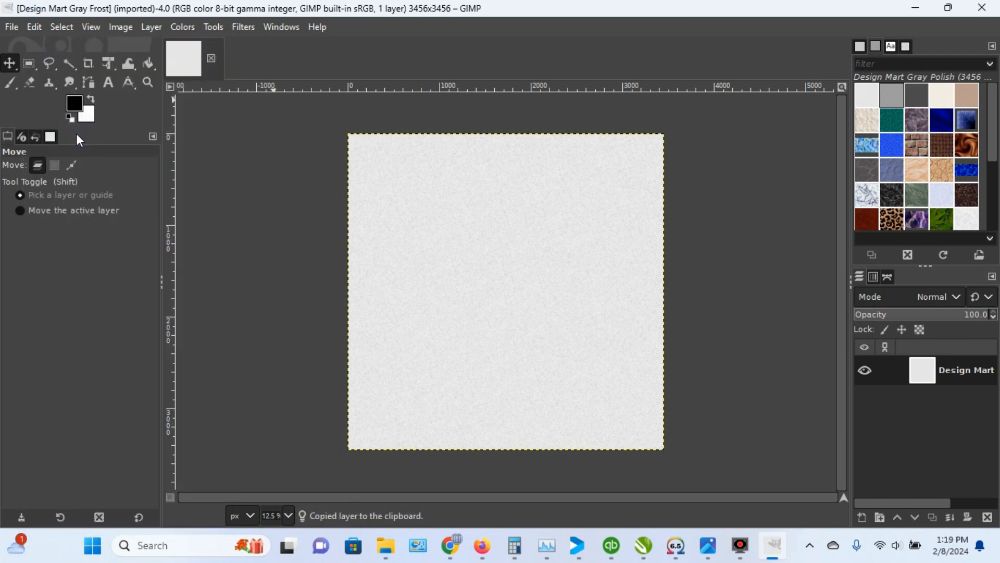
click(39, 30)
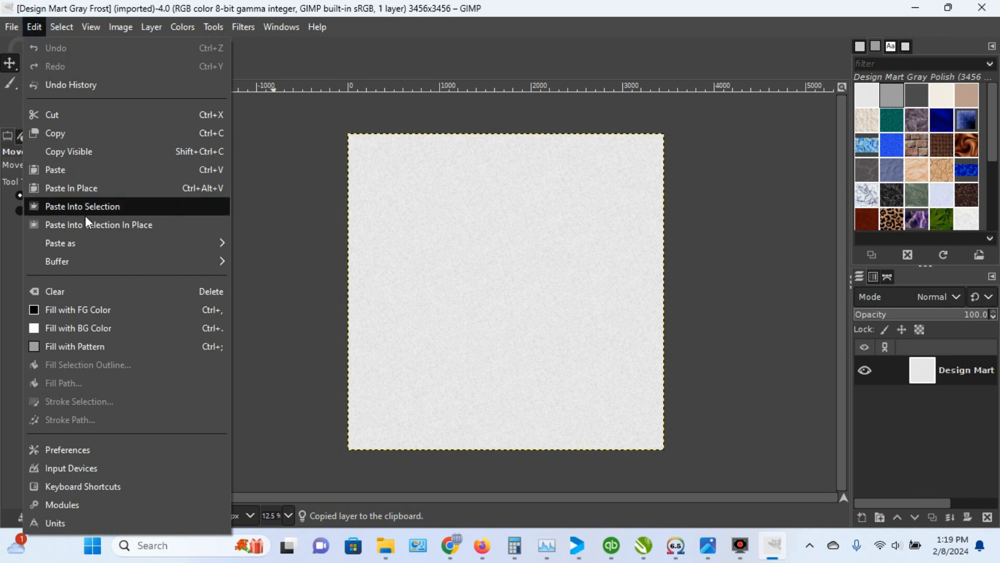
mouse_move(85, 242)
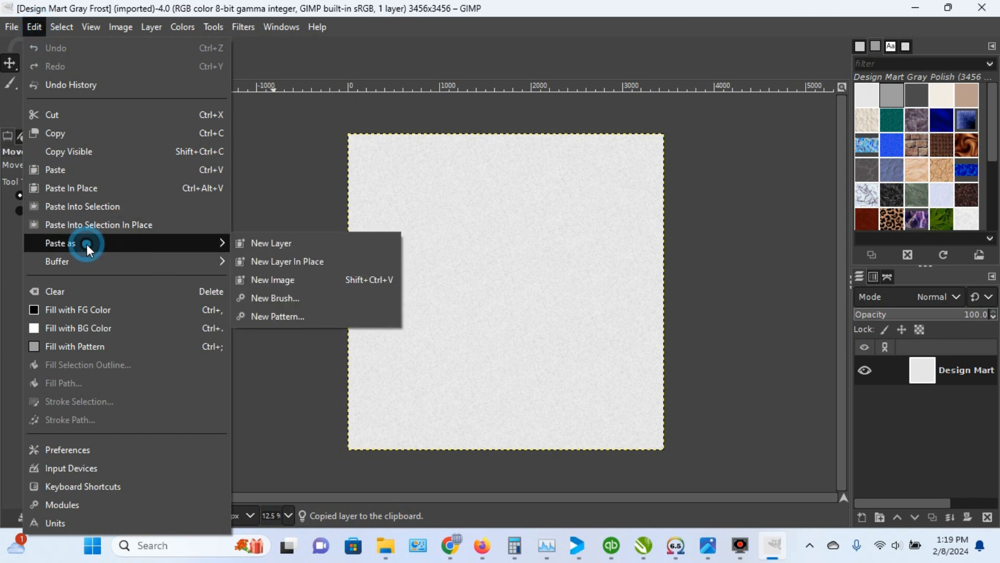
click(292, 315)
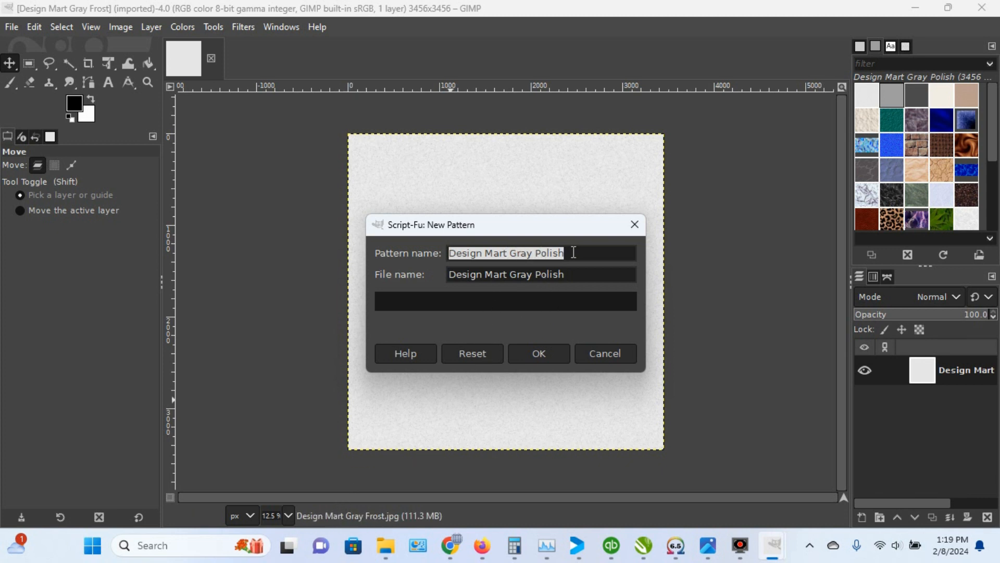
Step: Set the new pattern's name to Design Mart Gray Frost
click(573, 252)
key(BackSpace)
key(BackSpace)
key(BackSpace)
key(BackSpace)
key(BackSpace)
key(BackSpace)
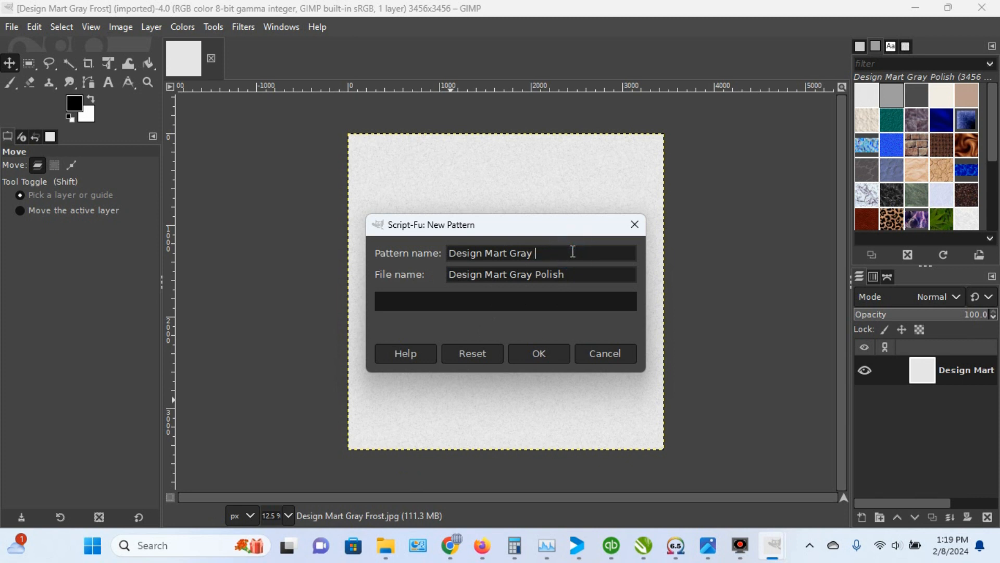
text(Frost)
Step: Set the pattern's file name to Design Mart Gray Frost and create the pattern
click(577, 276)
key(BackSpace)
key(BackSpace)
key(BackSpace)
key(BackSpace)
key(BackSpace)
key(BackSpace)
text(Friost)
click(547, 274)
key(BackSpace)
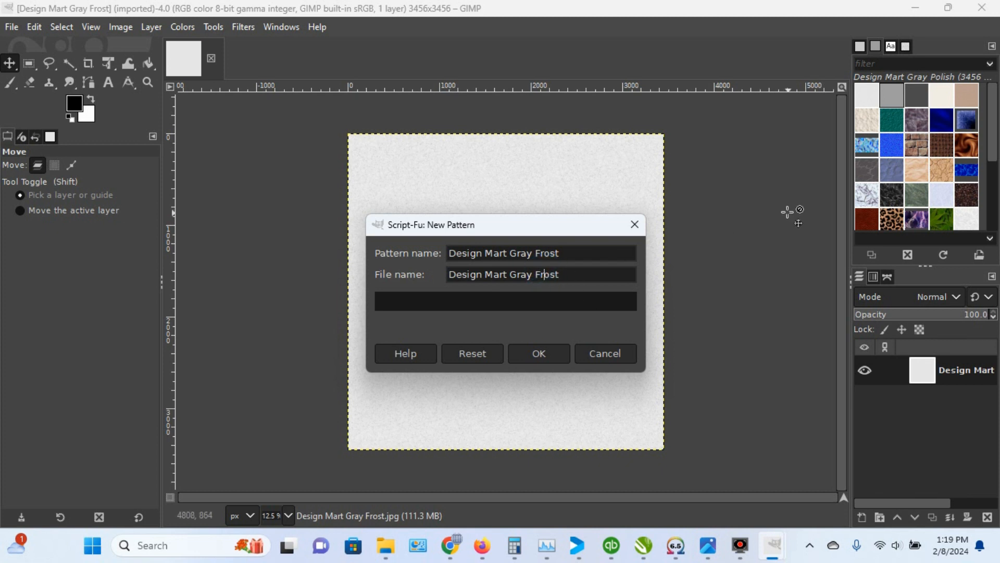
click(524, 354)
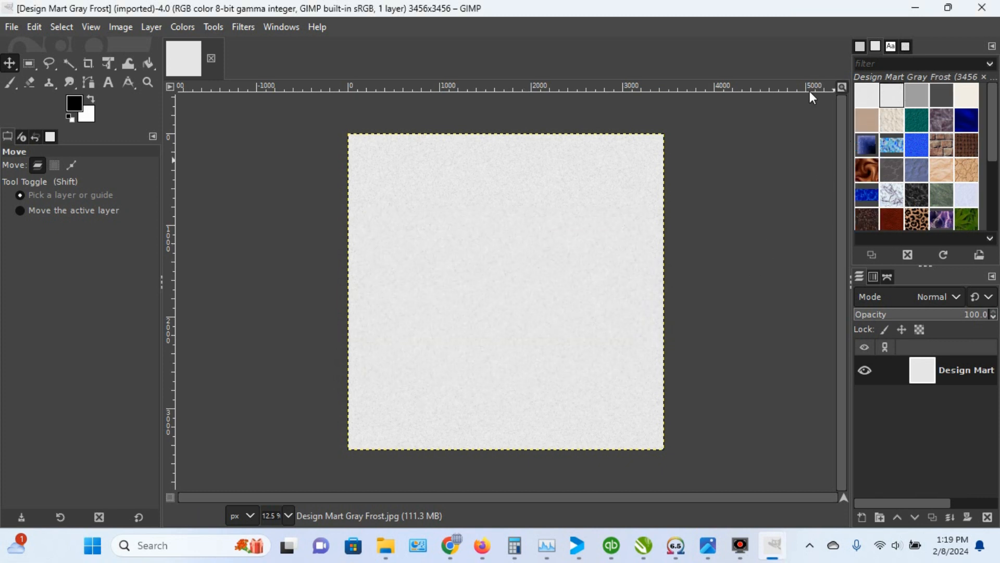
Step: Close the gray frost image and open Design Mart Gray Rock Pitch.jpg, converting it to the built-in sRGB color profile
click(210, 59)
click(11, 31)
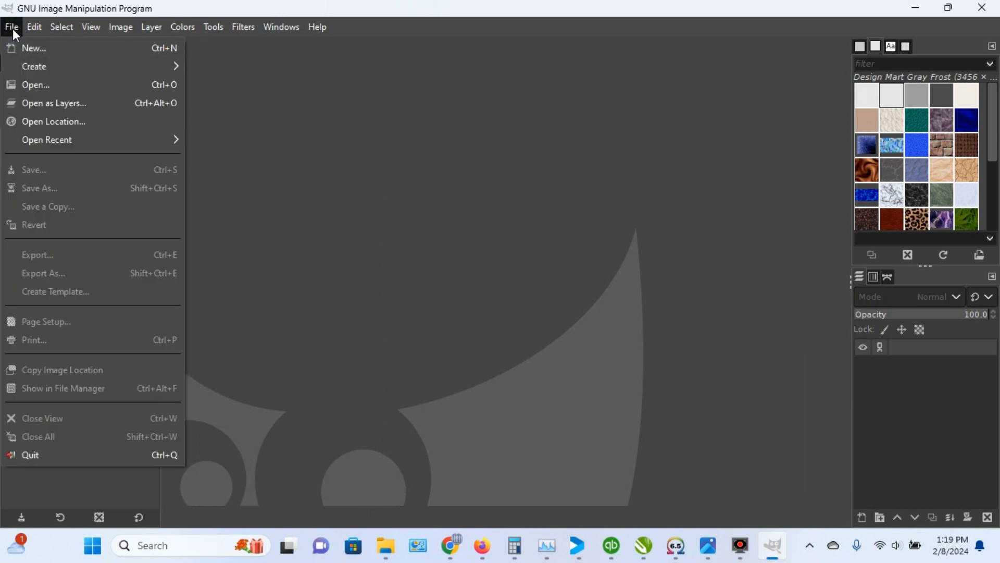
click(29, 83)
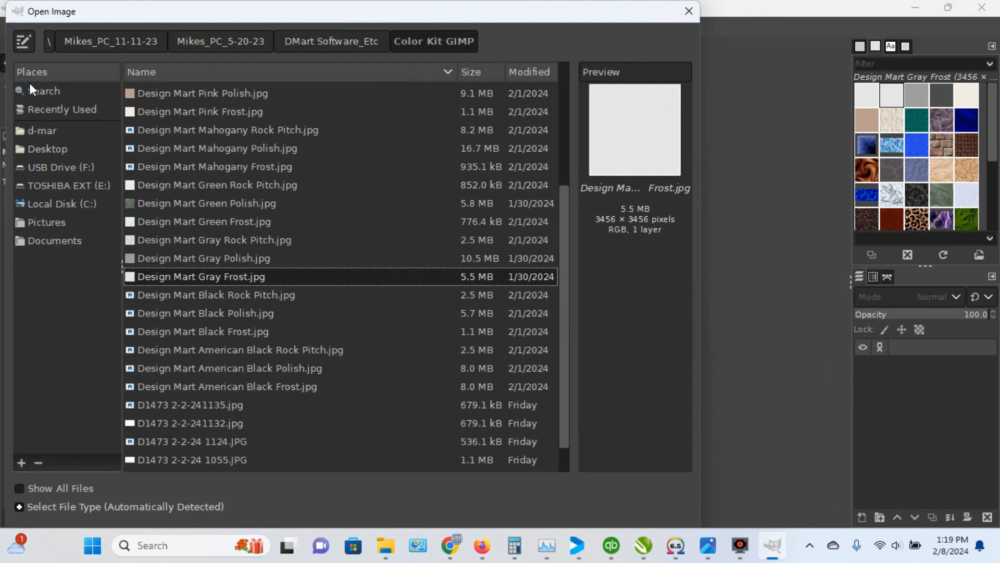
click(245, 239)
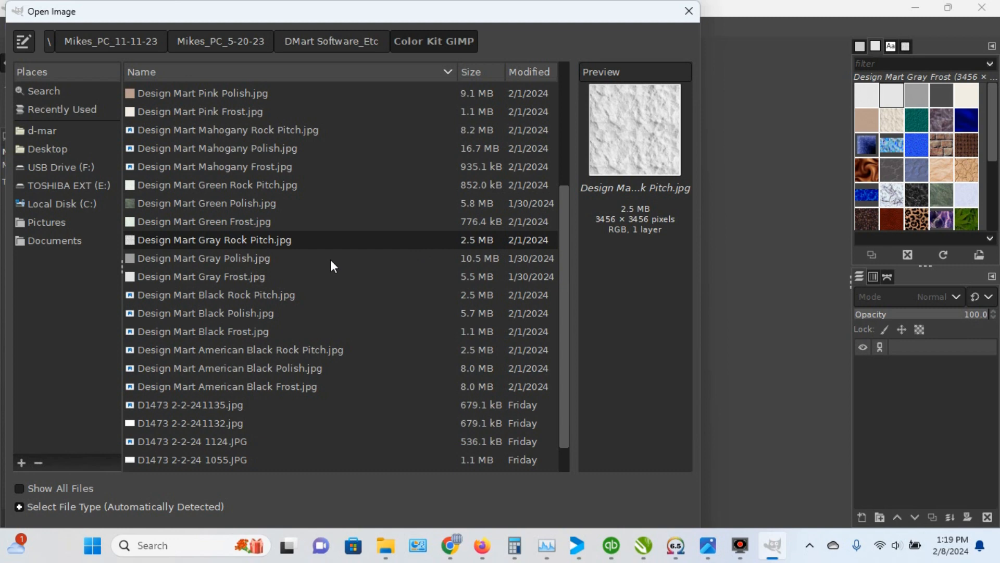
double_click(261, 239)
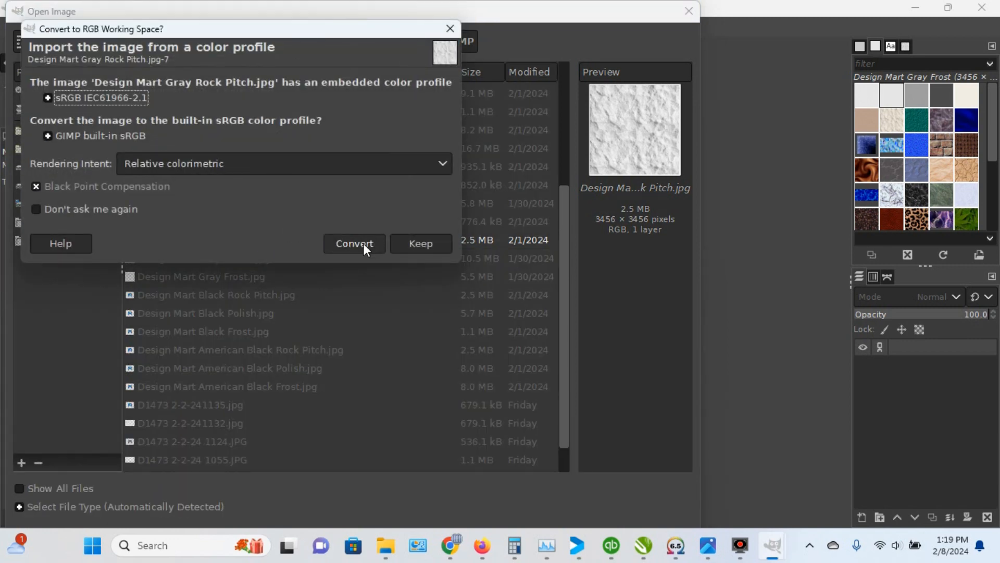
click(364, 243)
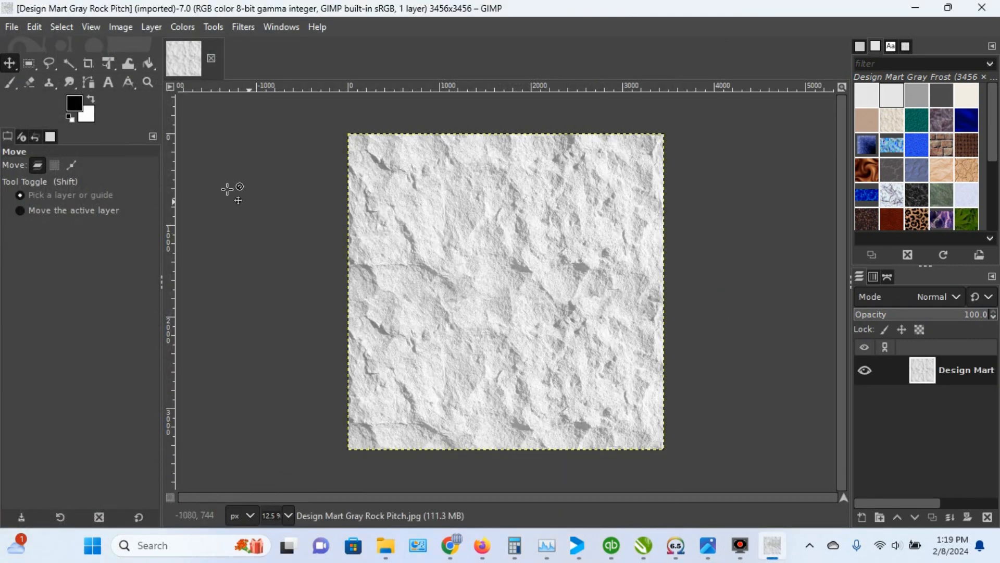
Step: Copy the gray rock pitch image and paste it as a new pattern
click(35, 26)
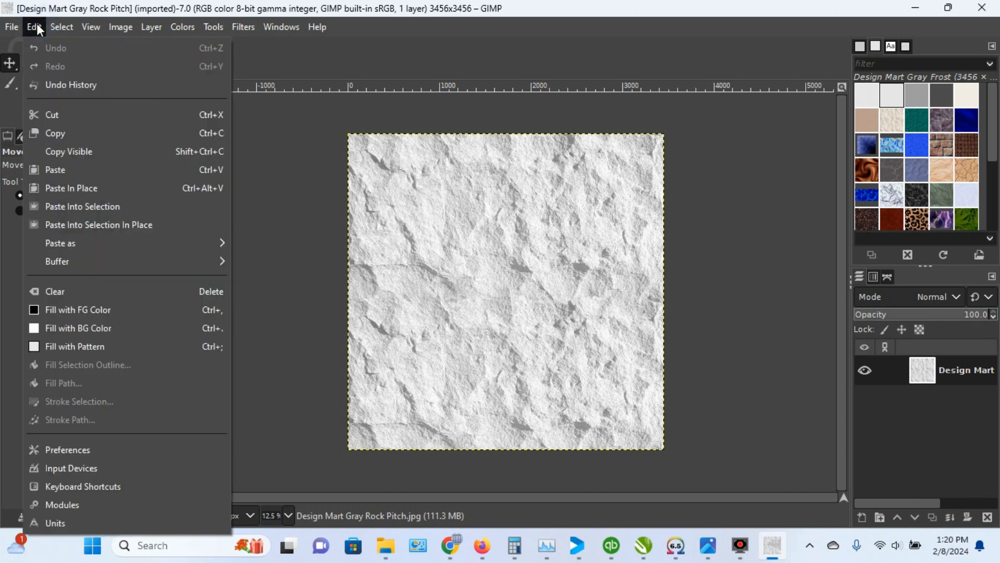
click(55, 132)
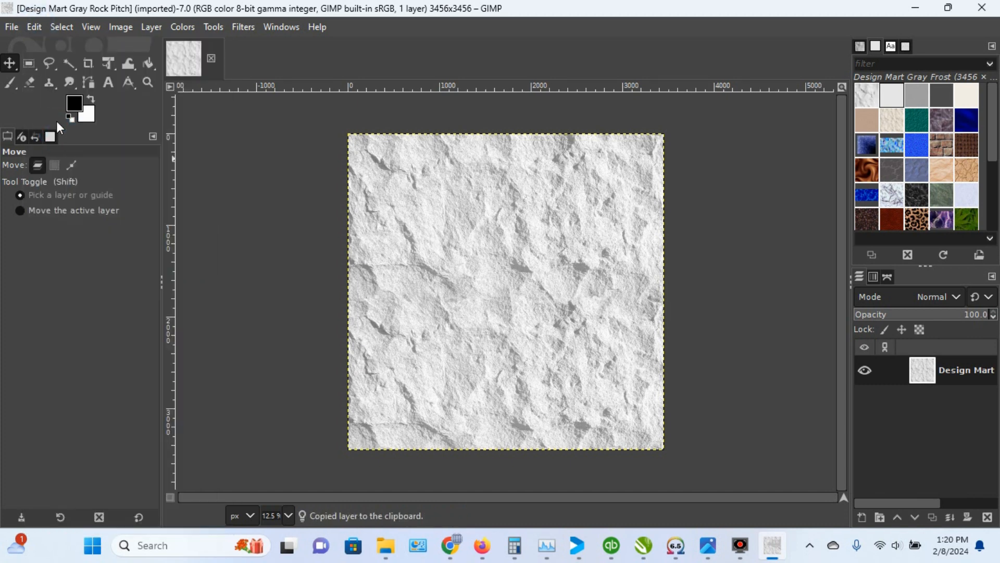
click(33, 25)
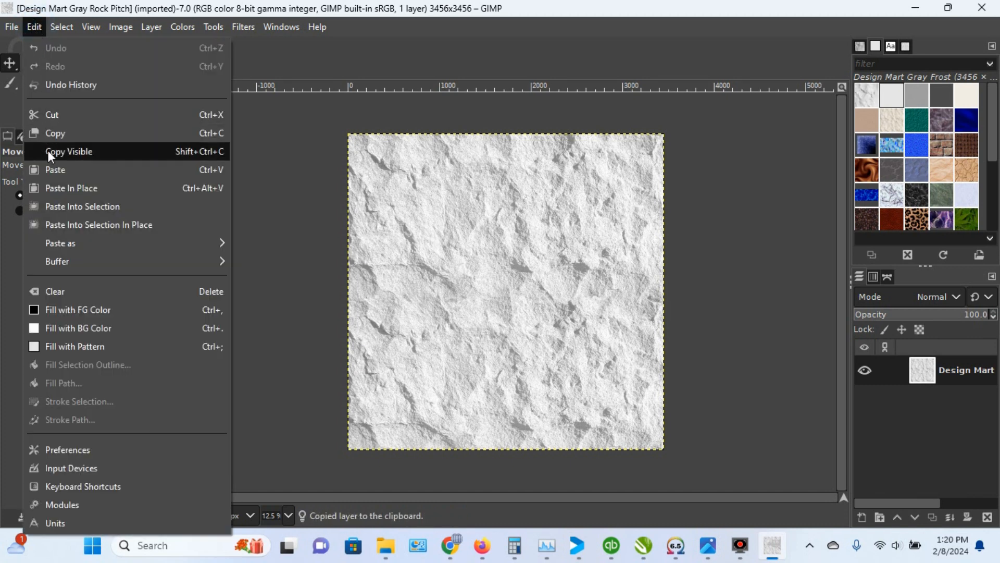
mouse_move(96, 241)
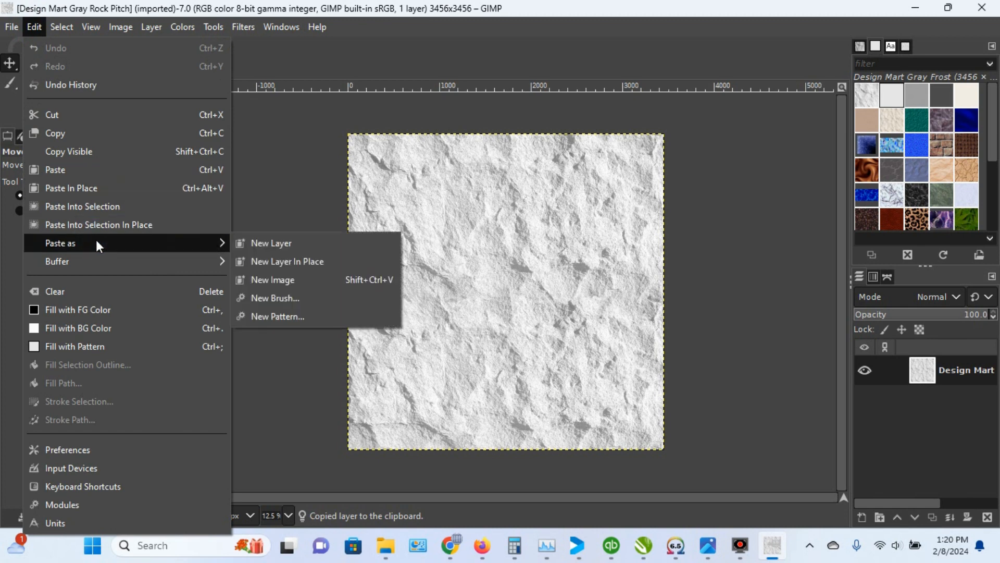
click(302, 316)
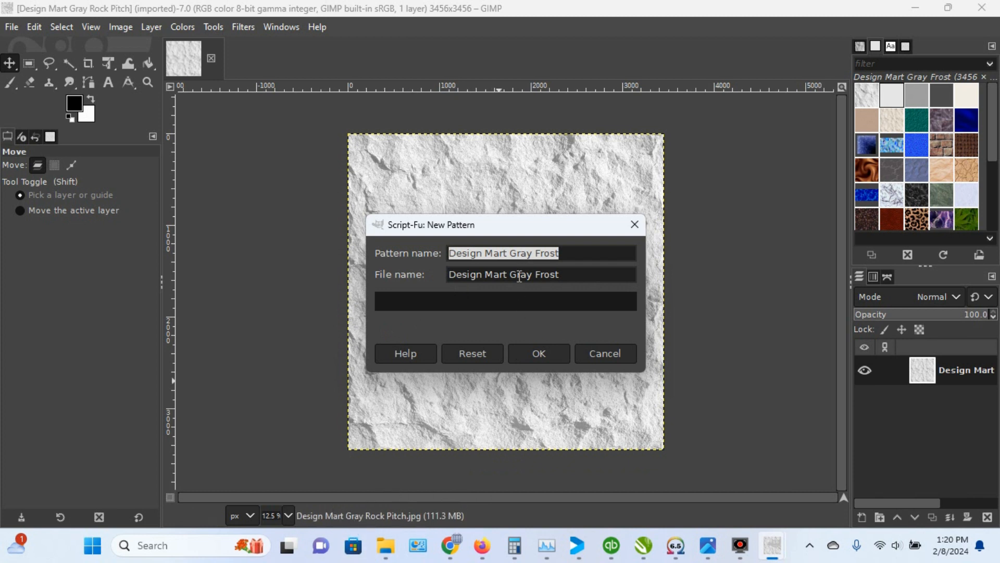
Step: Set the new pattern's name to Design Mart Gray Rock Pitch
click(562, 253)
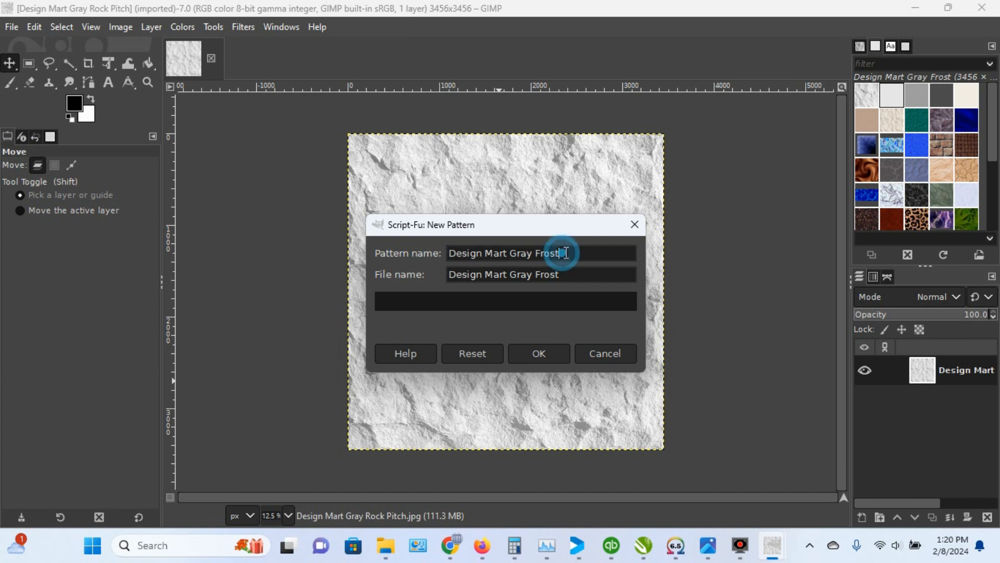
key(BackSpace)
key(BackSpace)
key(BackSpace)
key(BackSpace)
key(BackSpace)
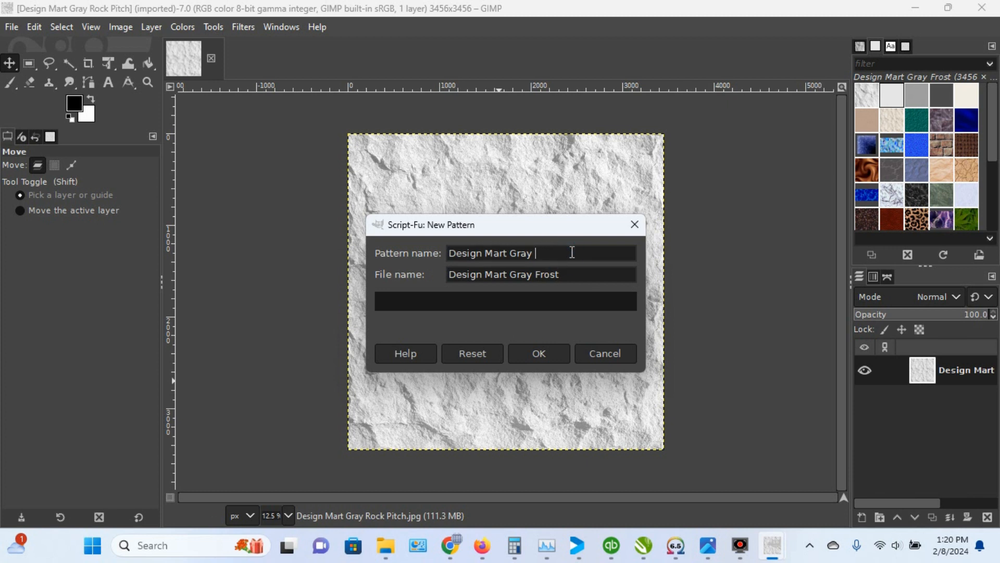
text(Rock Pitch)
Step: Set the pattern's file name to Design Mart Gray Rock Pitch and create the pattern
click(588, 272)
key(BackSpace)
key(BackSpace)
key(BackSpace)
key(BackSpace)
key(BackSpace)
text(Rock Pitch)
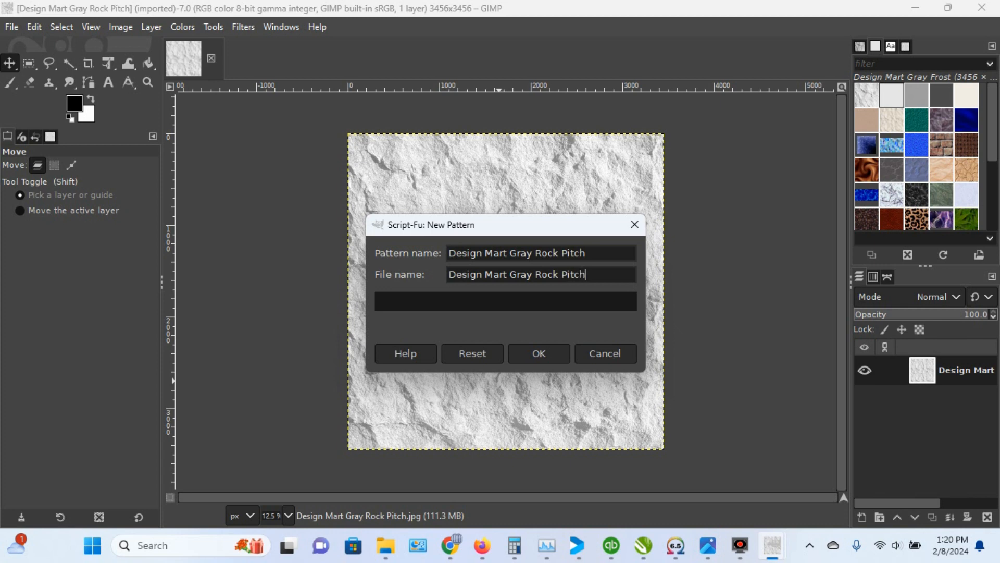
click(558, 352)
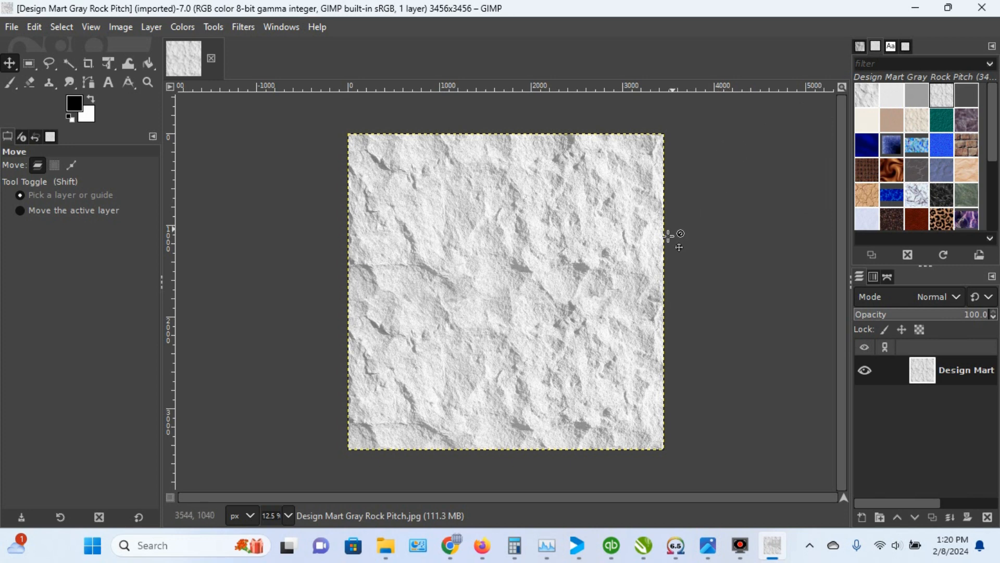
Step: Close the rock pitch image and open Design Mart Paint Gray Dark.jpg from the Paint Colors folder, converting it to the built-in sRGB color profile
click(211, 58)
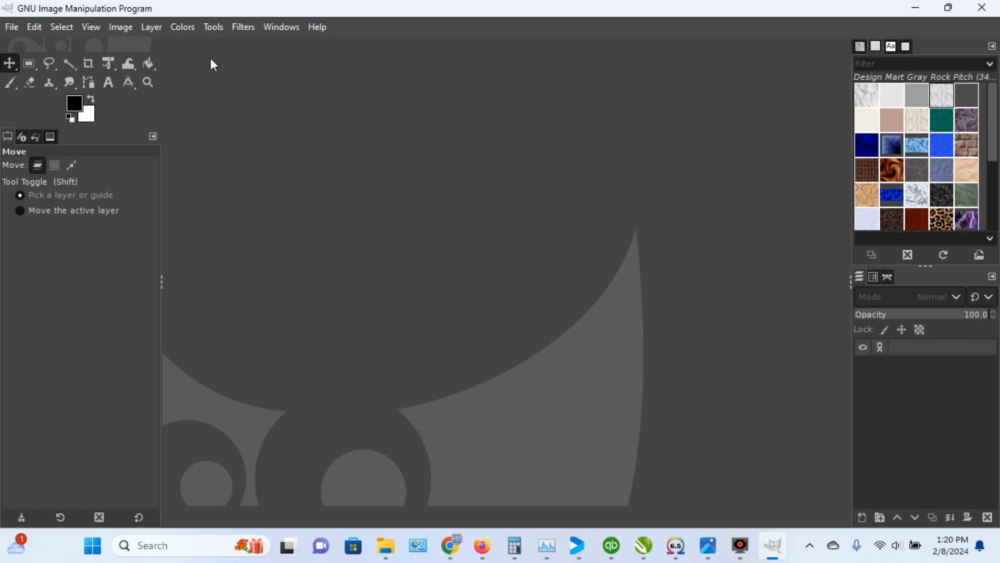
click(13, 27)
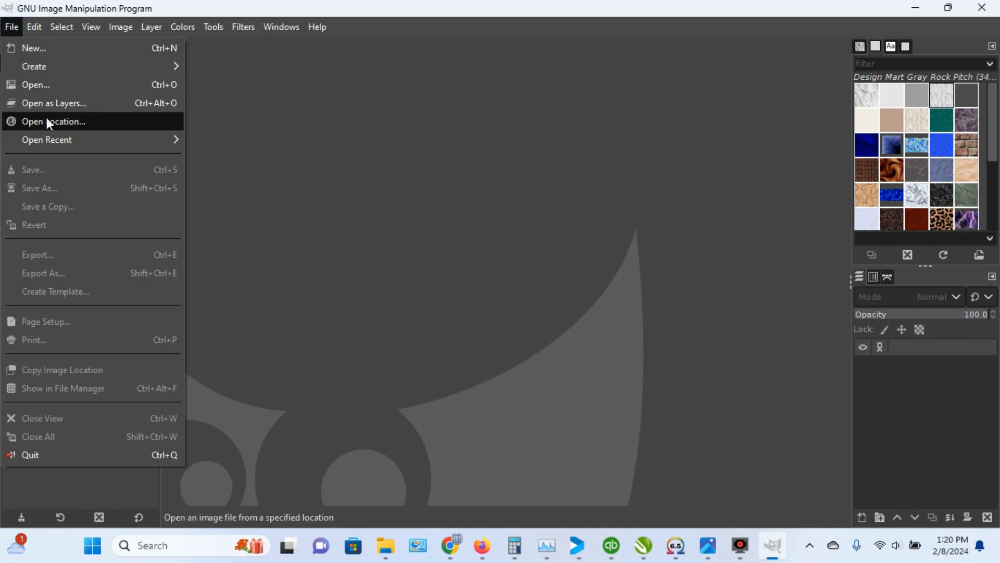
click(40, 82)
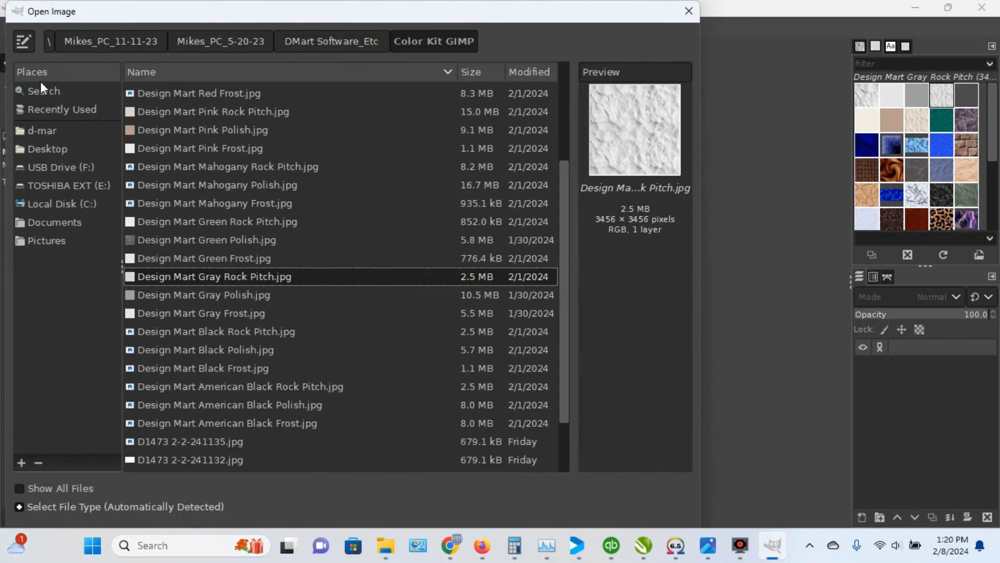
scroll(242, 227, up, 3)
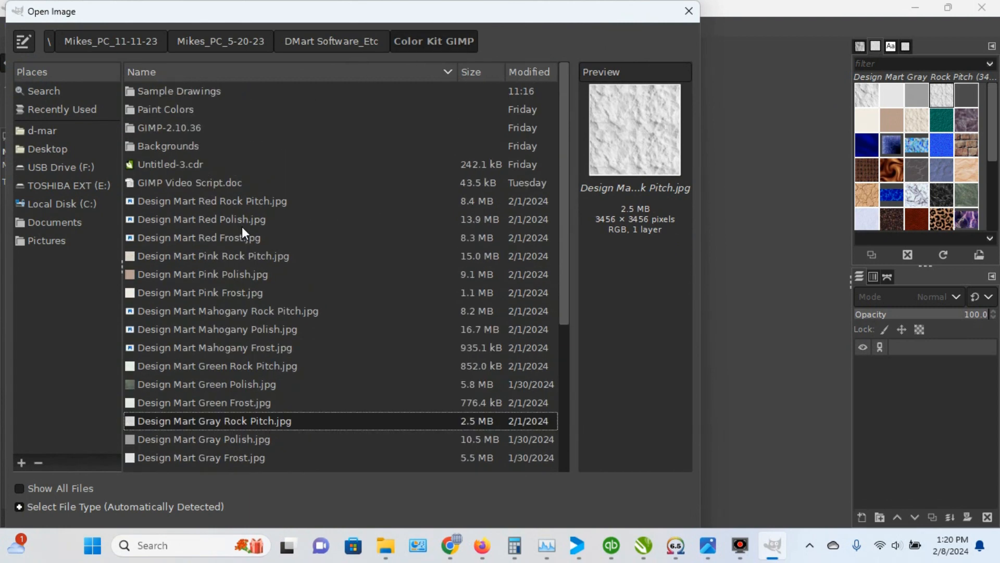
double_click(147, 109)
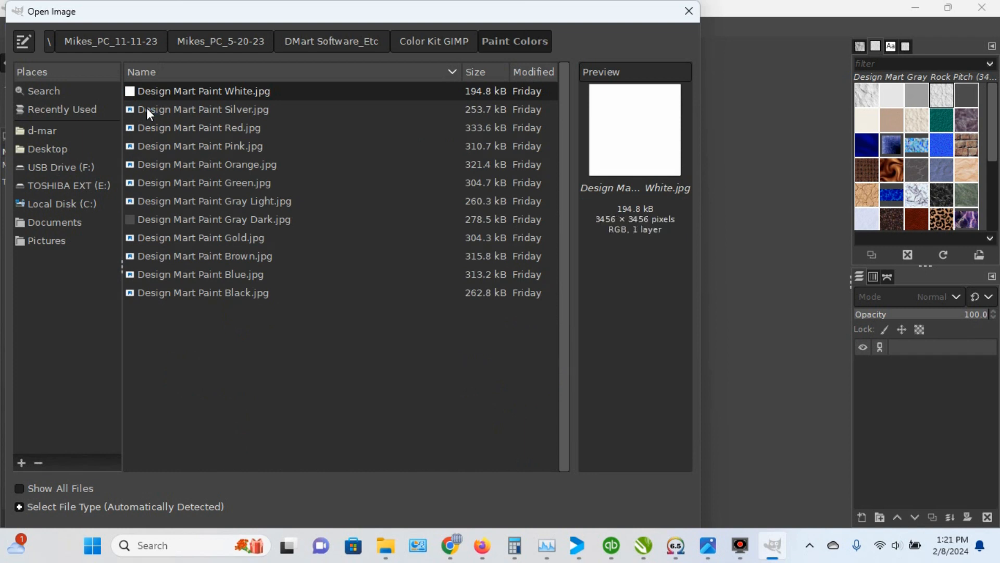
double_click(204, 220)
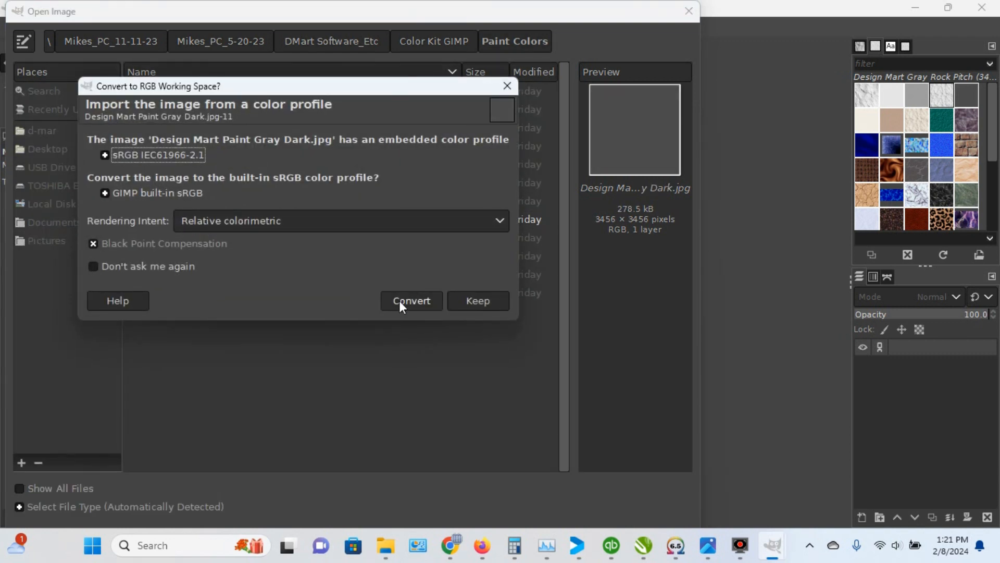
click(399, 301)
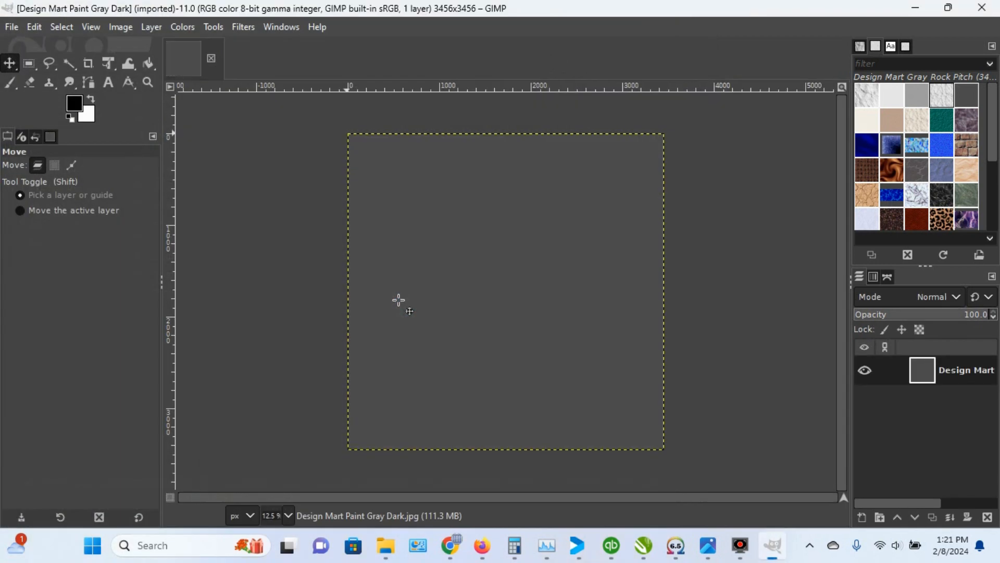
Step: Copy the dark gray paint image and paste it as a new pattern
click(34, 27)
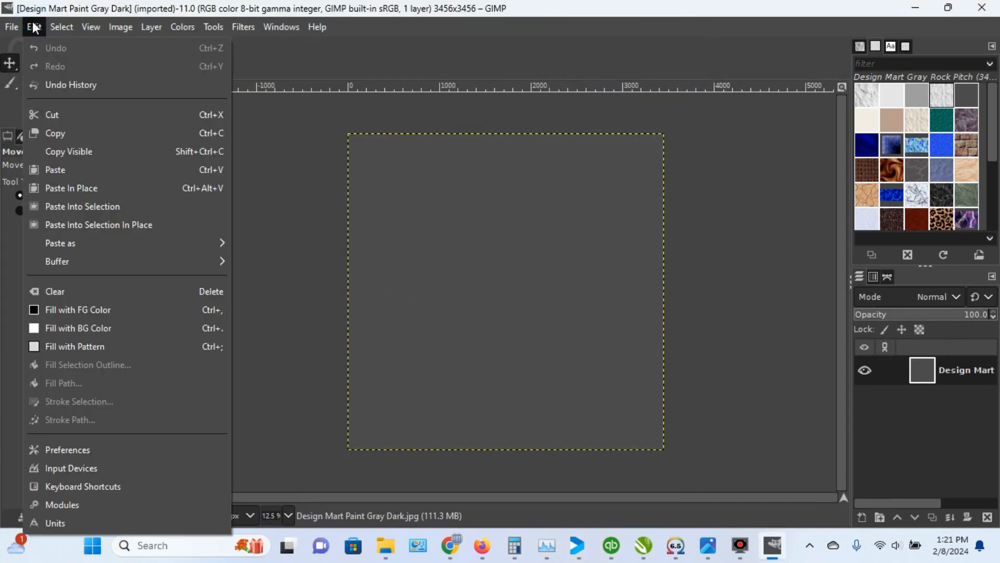
click(62, 135)
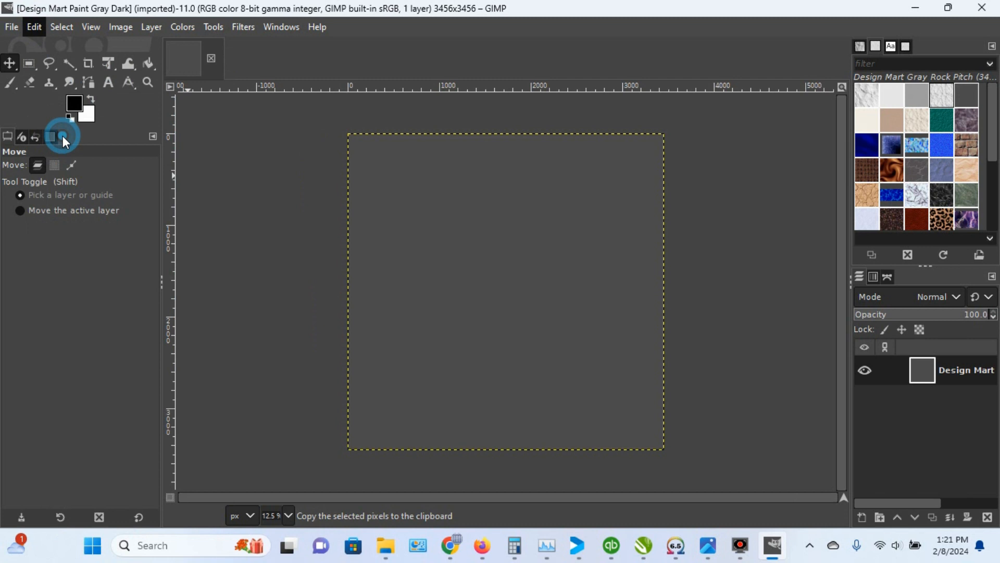
click(31, 26)
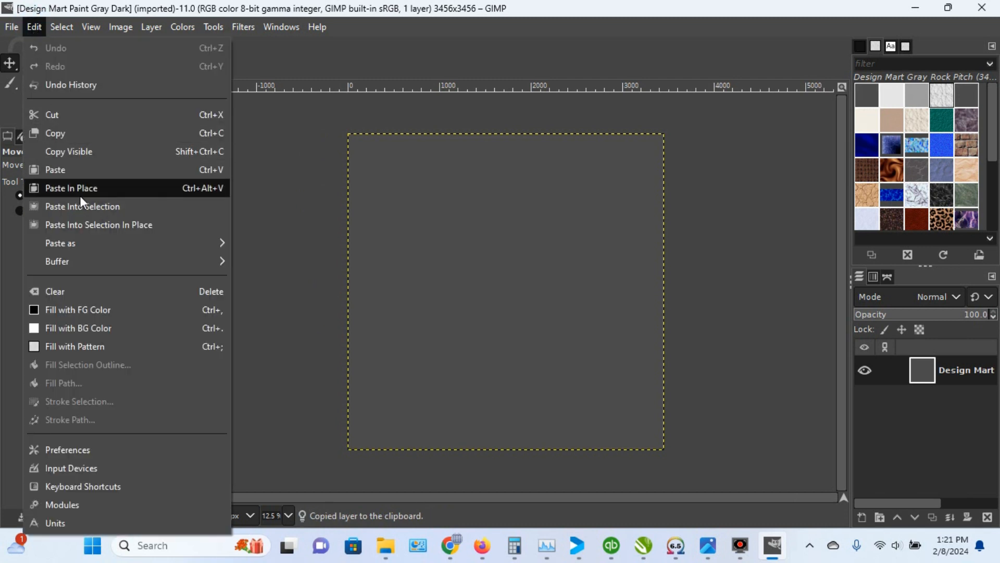
mouse_move(110, 243)
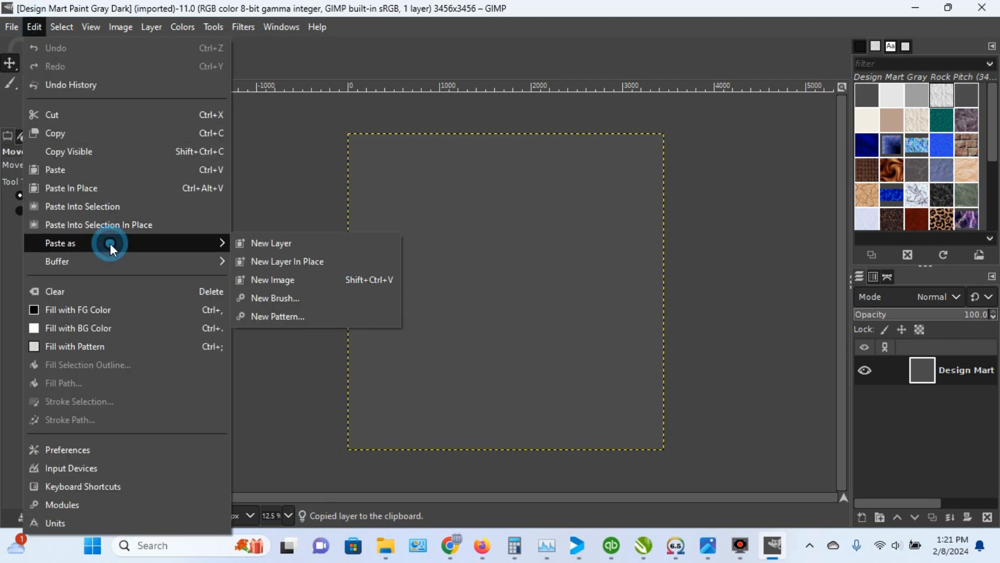
click(297, 314)
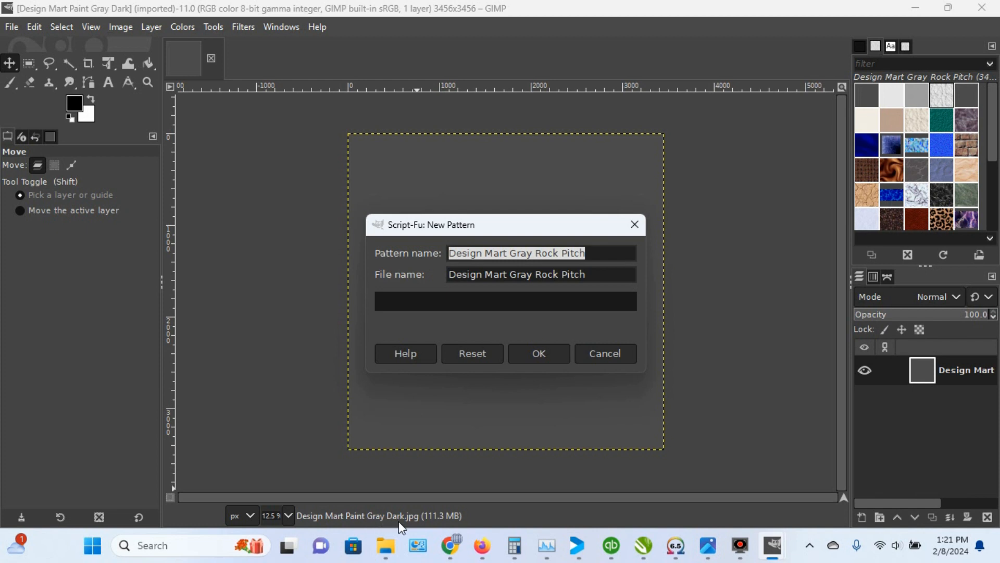
Step: Set the new pattern's name to Design Mart Paint Gray Dark
click(603, 252)
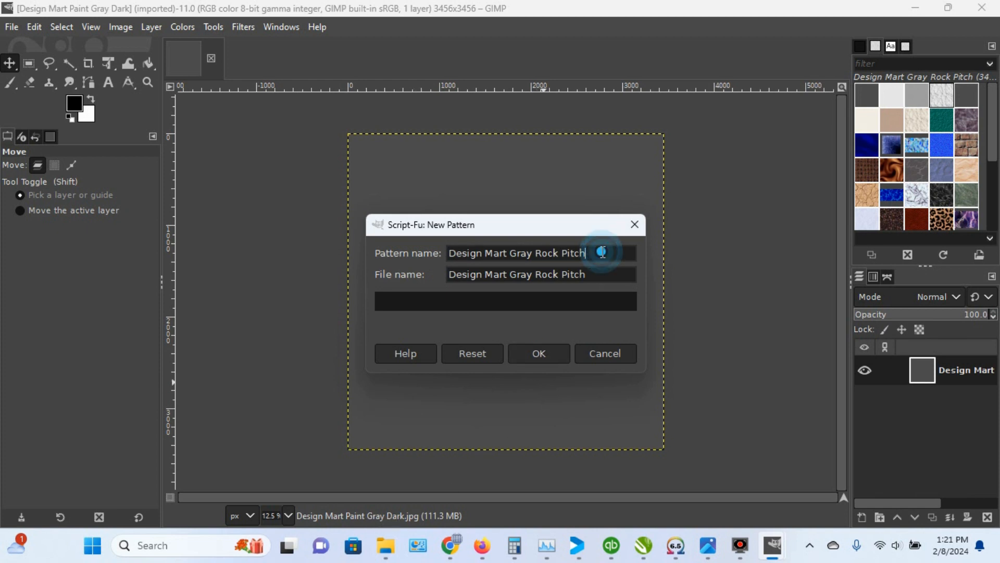
key(BackSpace)
key(BackSpace)
key(BackSpace)
key(BackSpace)
key(BackSpace)
key(BackSpace)
key(BackSpace)
key(BackSpace)
key(BackSpace)
key(BackSpace)
key(BackSpace)
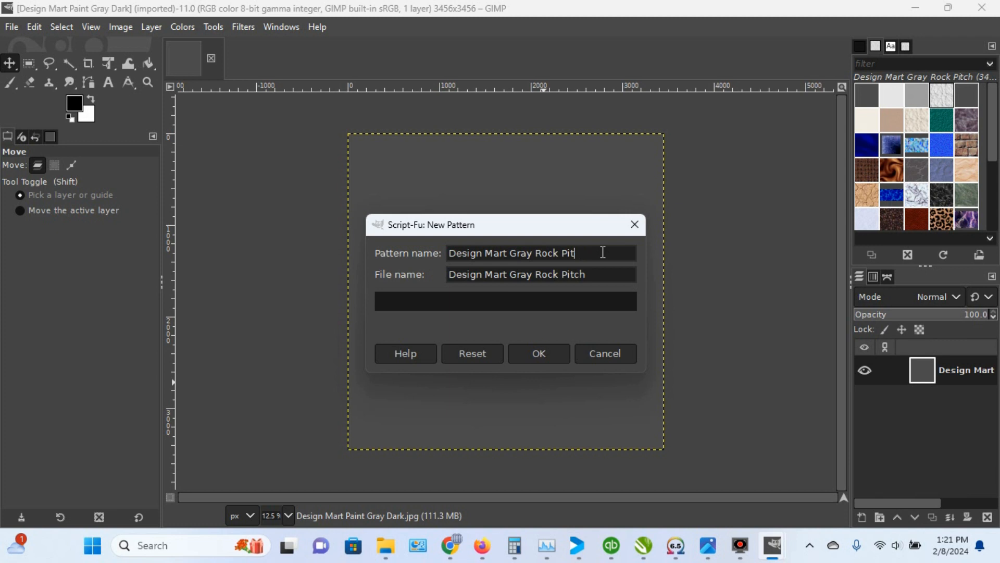
key(BackSpace)
key(BackSpace)
key(BackSpace)
key(BackSpace)
text(Paint Gray Dark)
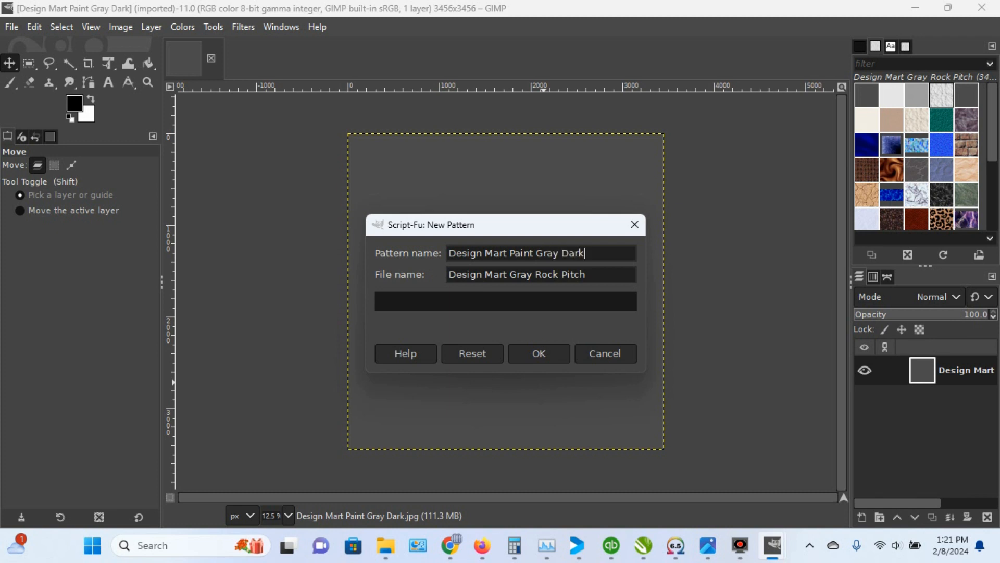
Step: Set the pattern's file name to Design Mart Paint Gray Dark and create the pattern
click(599, 274)
key(BackSpace)
key(BackSpace)
key(BackSpace)
key(BackSpace)
key(BackSpace)
key(BackSpace)
key(BackSpace)
key(BackSpace)
key(BackSpace)
key(BackSpace)
key(BackSpace)
key(BackSpace)
key(BackSpace)
key(BackSpace)
key(BackSpace)
text(Paint Gray Dark)
click(555, 358)
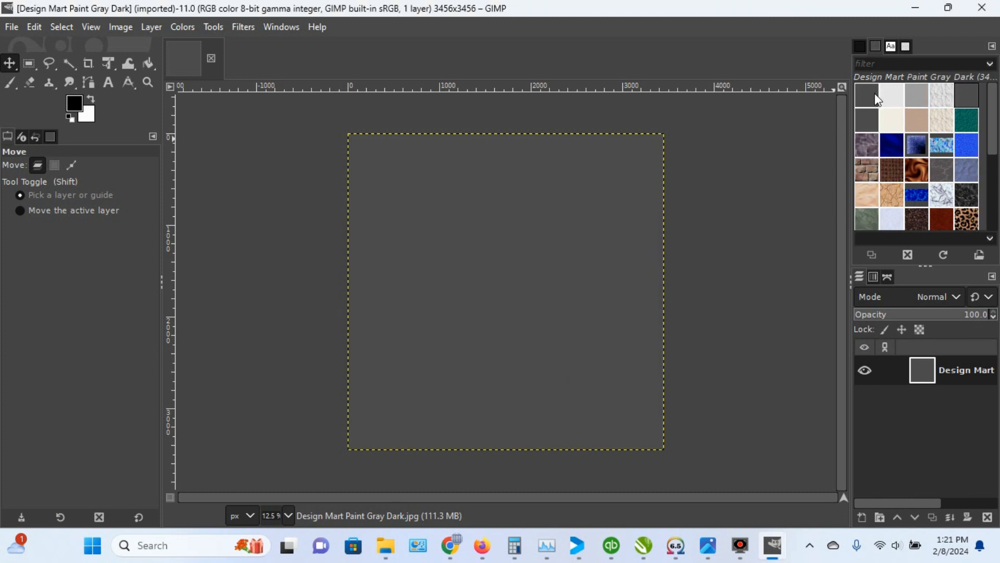
Step: Close the dark gray paint image and open the D1473.jpg monument drawing from the Sample Drawings folder
click(212, 58)
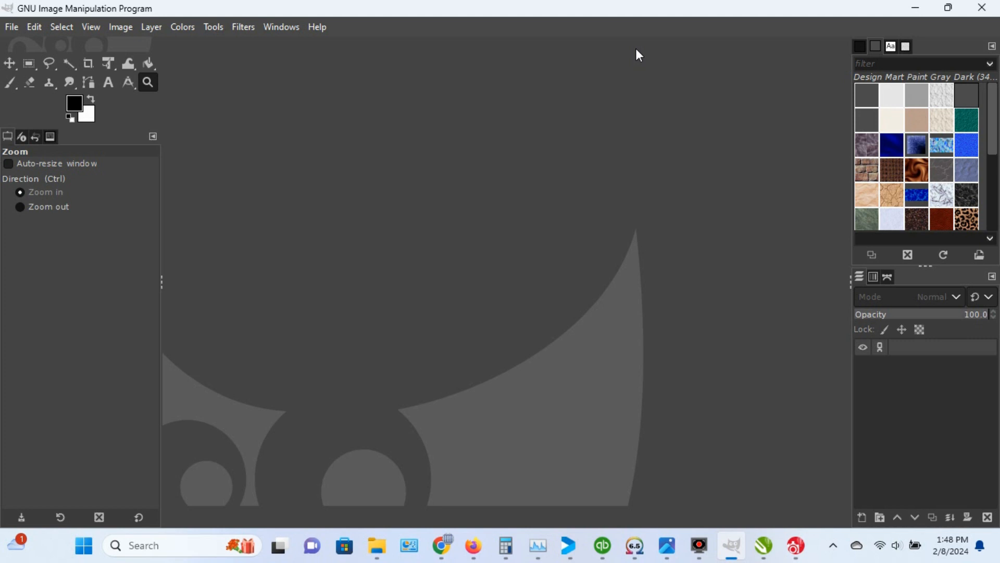
click(11, 26)
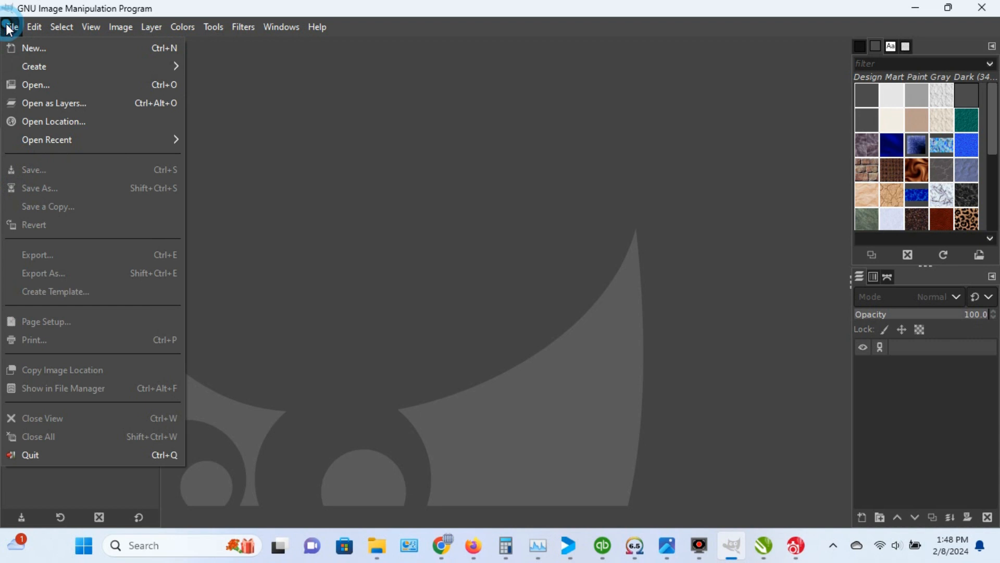
click(41, 86)
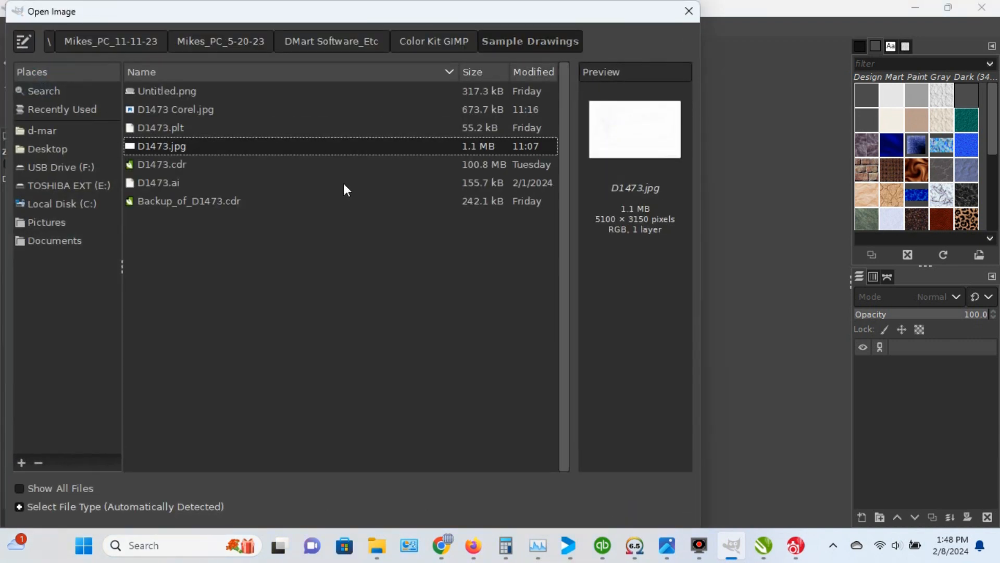
double_click(163, 147)
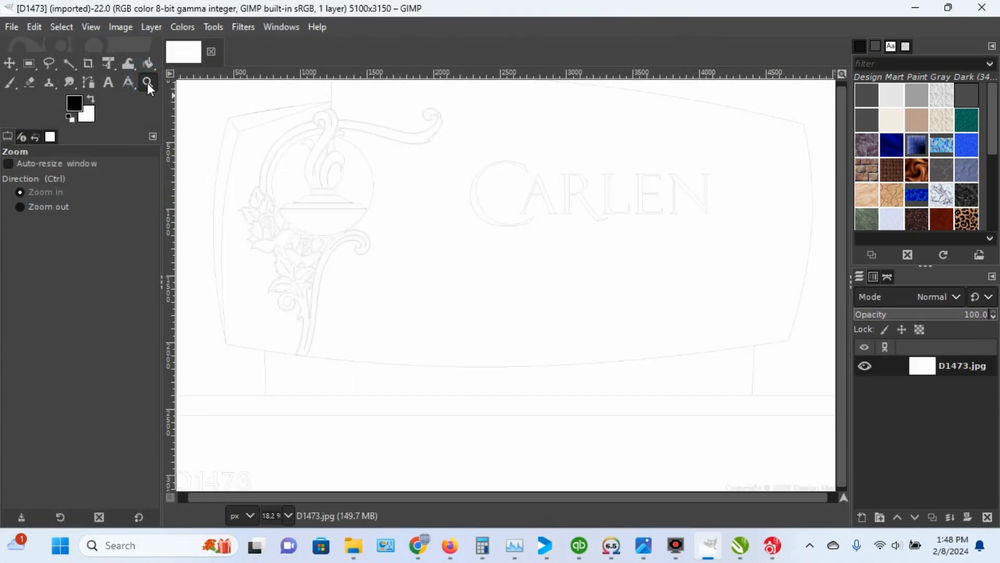
Step: Examine the outlines of the rose and lamp ornament up close, and return to an overview of the monument drawing
drag(232, 174, 394, 307)
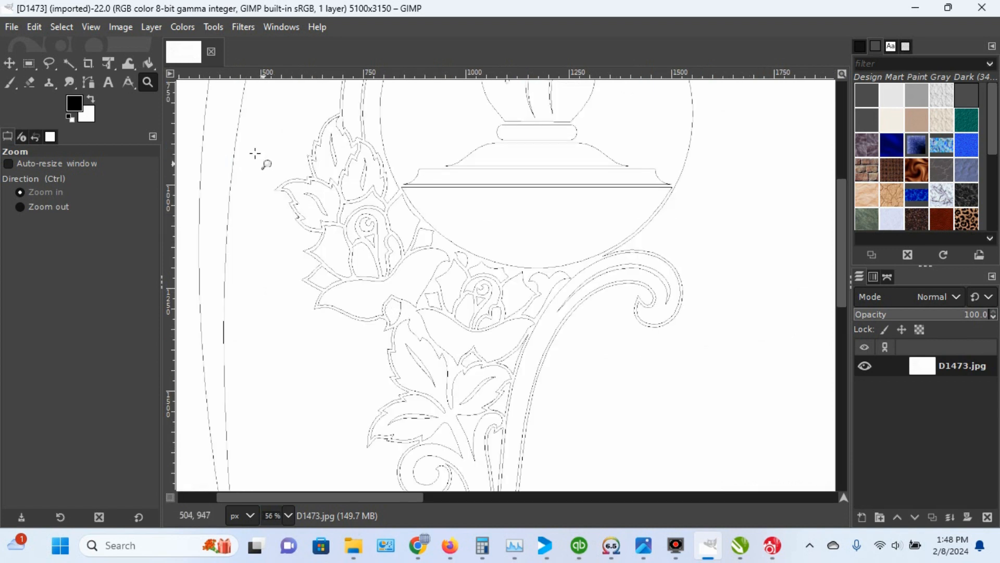
drag(254, 142, 467, 318)
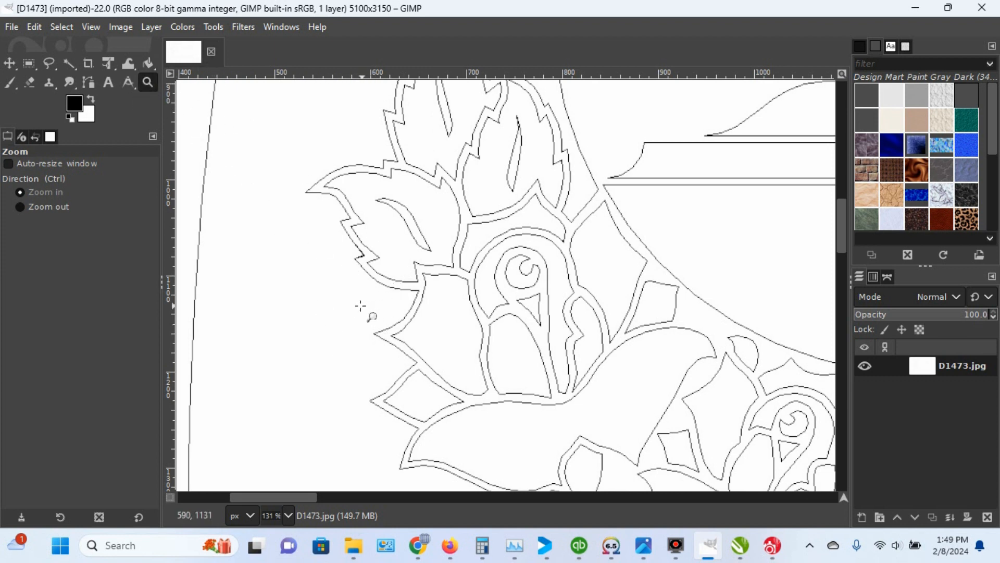
key(ctrl)
click(337, 332)
click(542, 318)
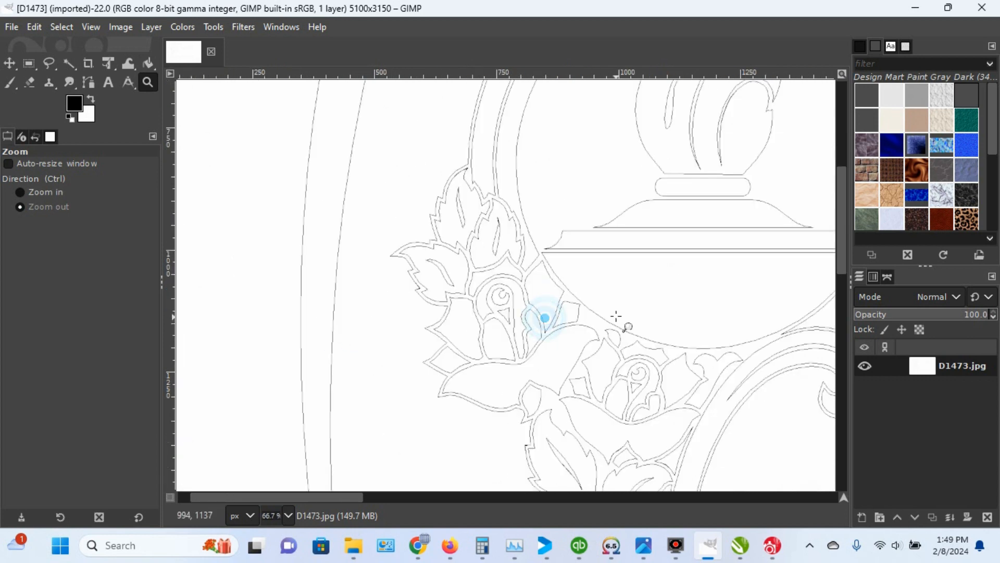
click(693, 314)
click(719, 270)
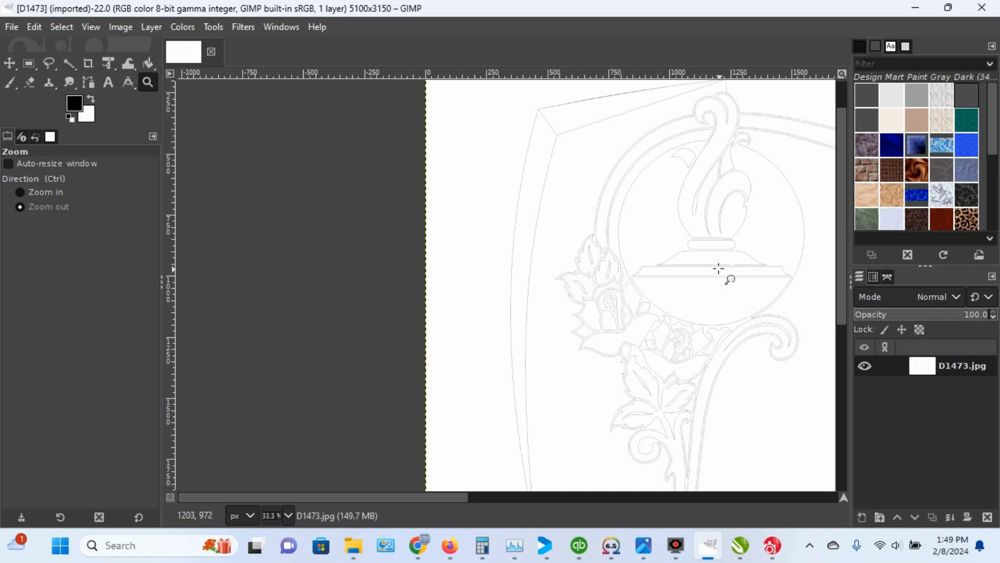
click(719, 270)
click(715, 314)
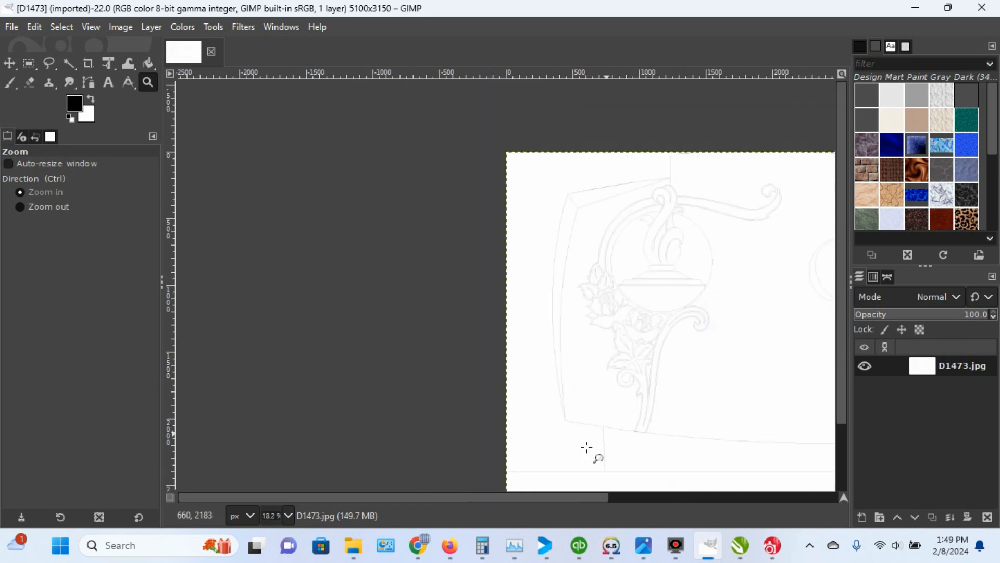
drag(436, 493, 461, 497)
drag(842, 306, 845, 337)
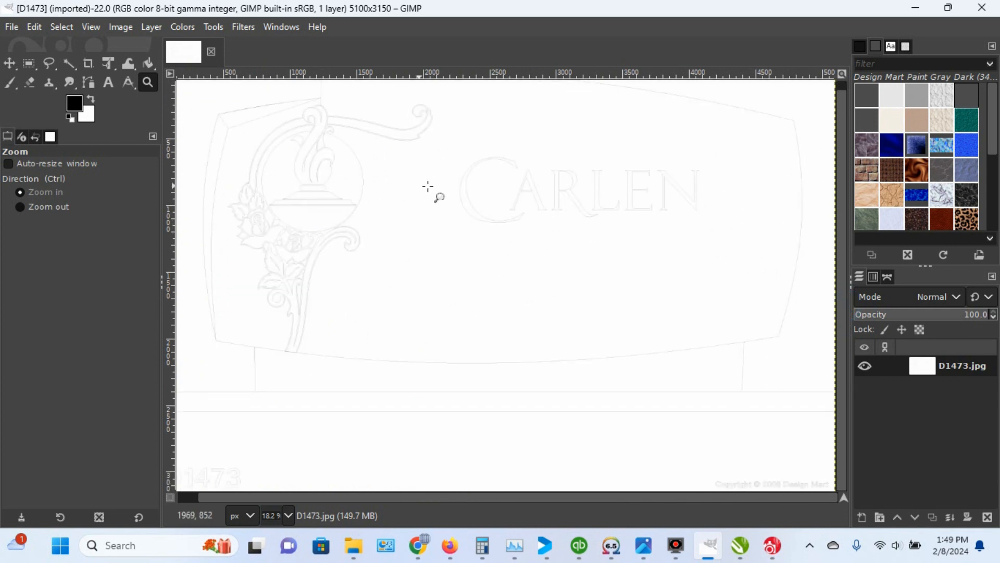
Step: Fill the monument's main panel and the enclosed space of the letter A with the Design Mart Gray Polish pattern
click(149, 64)
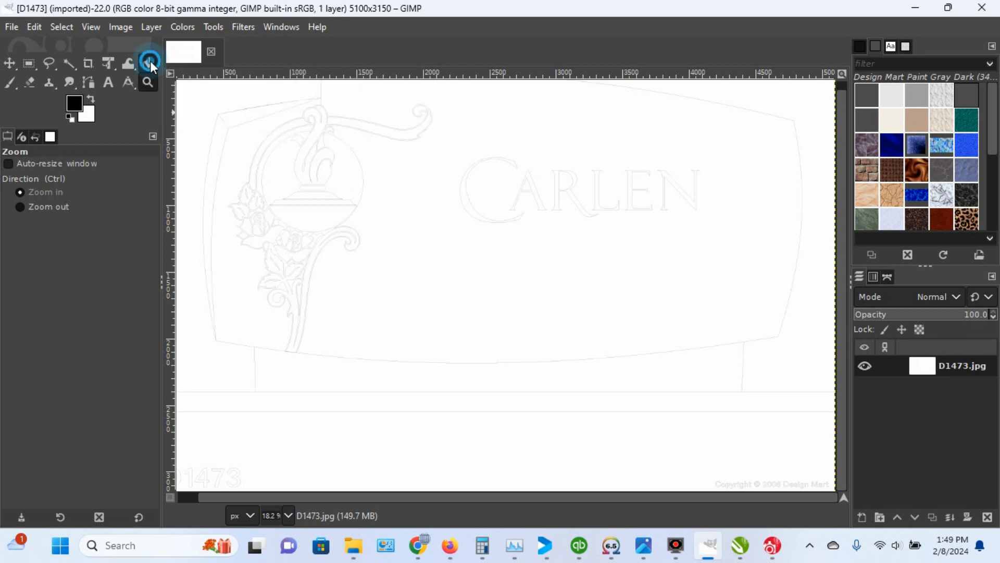
click(922, 96)
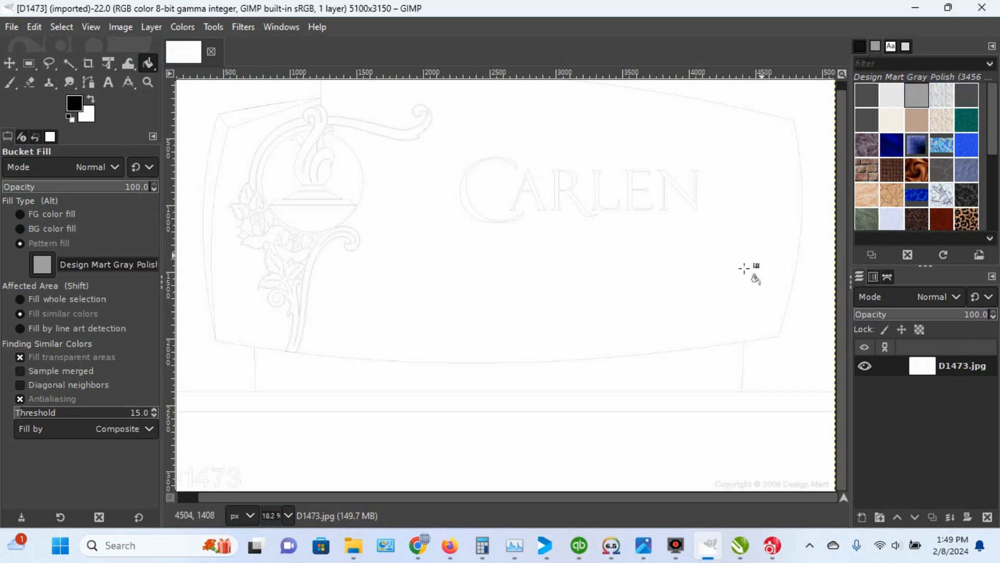
click(459, 270)
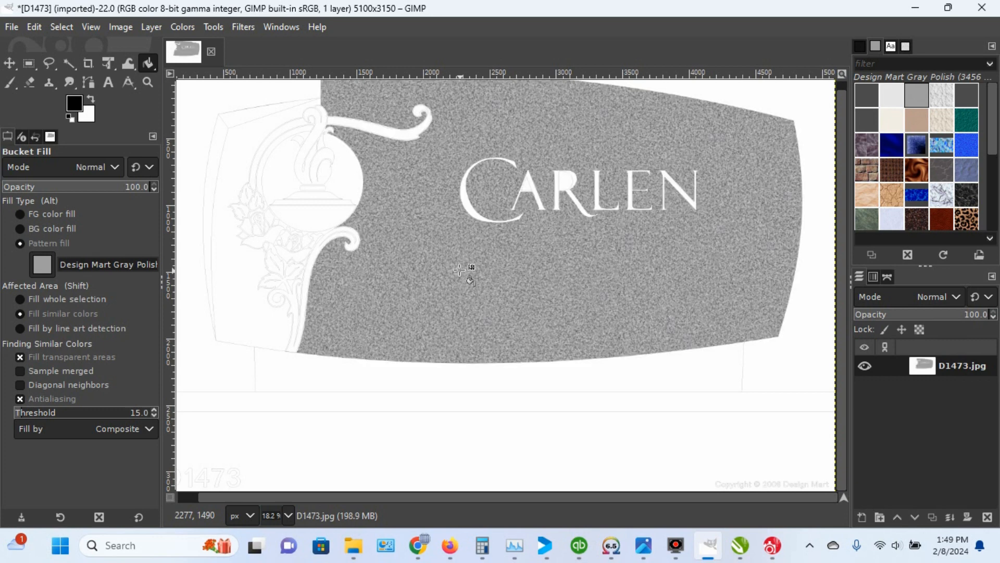
click(528, 185)
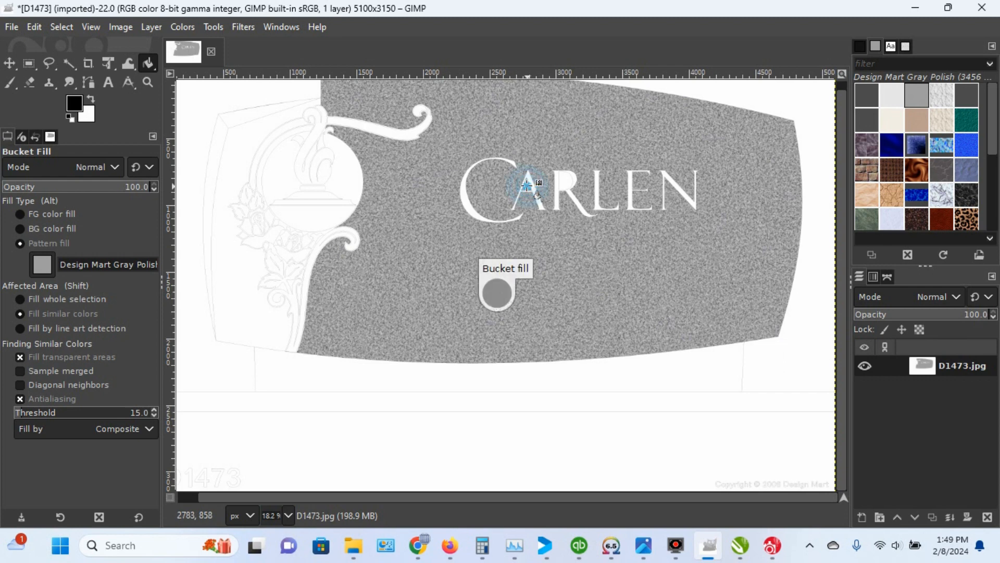
Step: Examine the letter R of CARLEN up close, including the outline around its enclosed bowl
click(148, 82)
drag(535, 156, 604, 223)
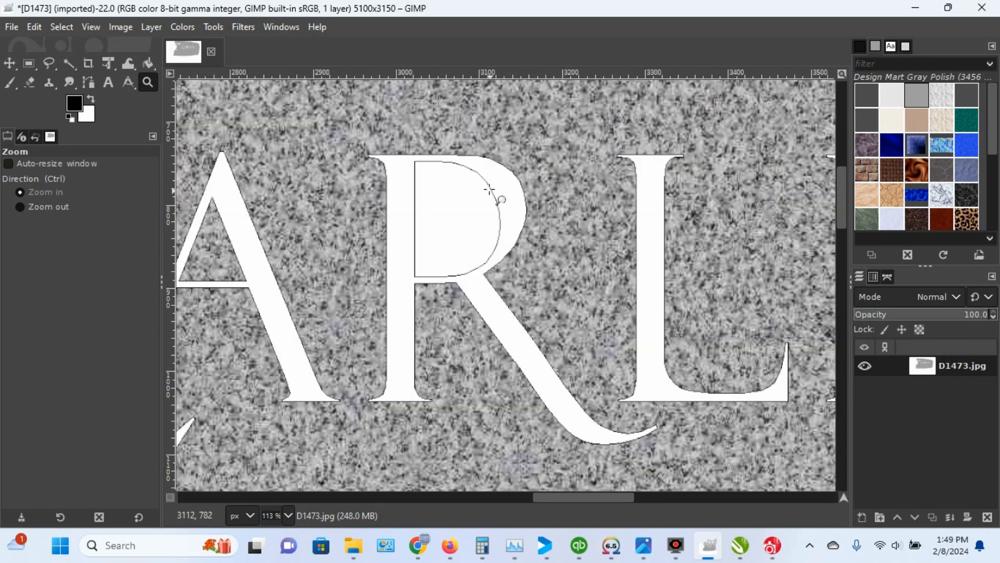
drag(345, 122, 591, 321)
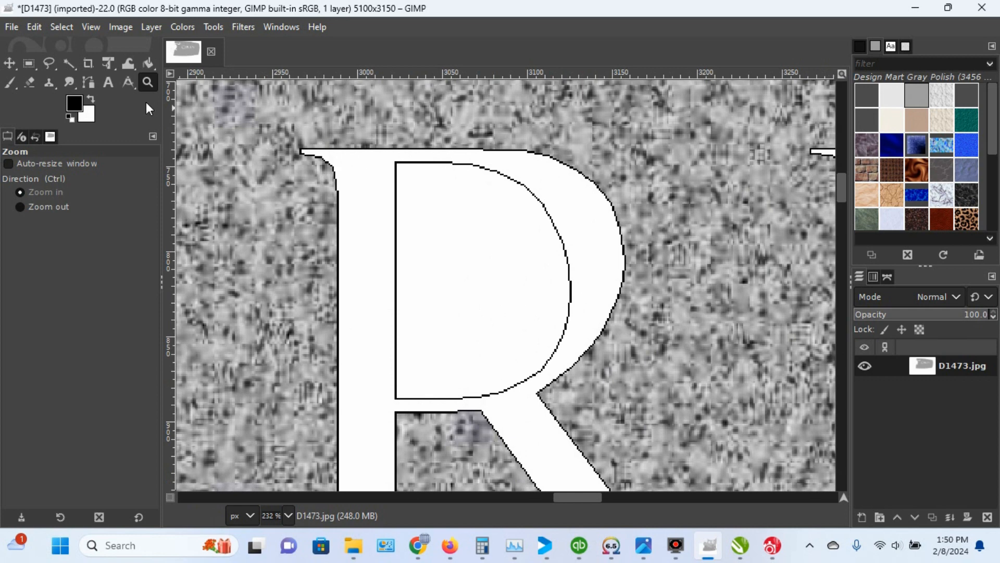
click(31, 63)
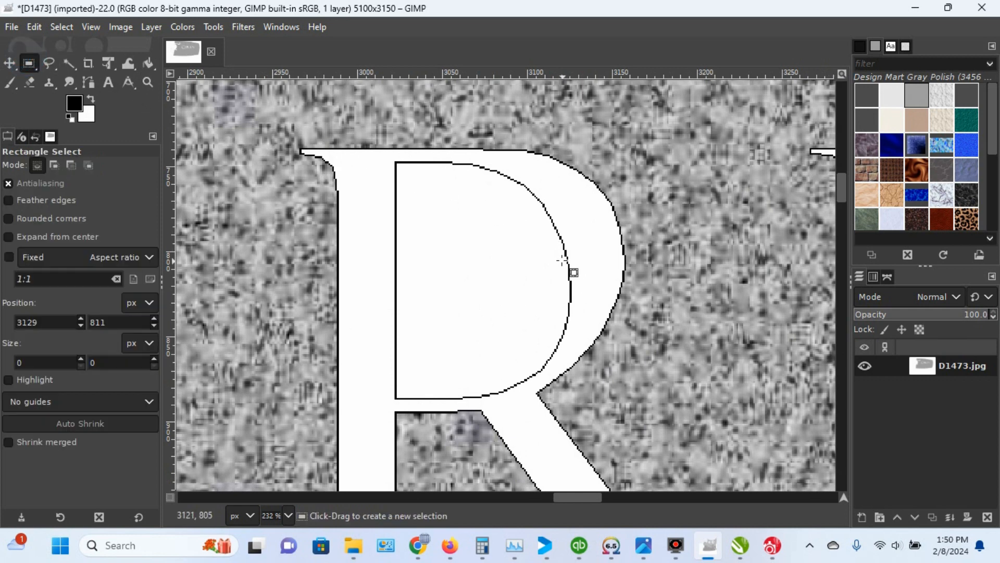
drag(562, 260, 569, 263)
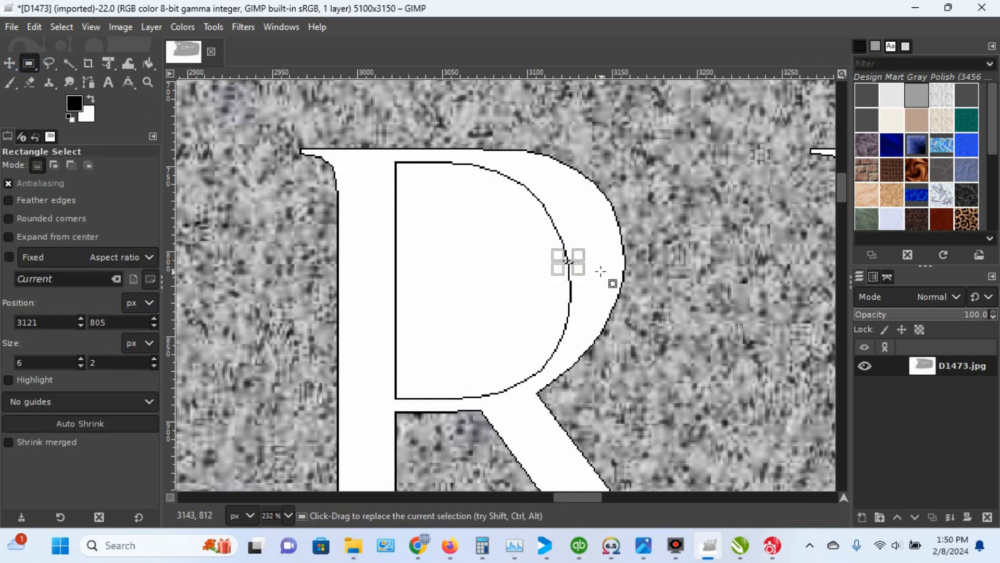
click(519, 282)
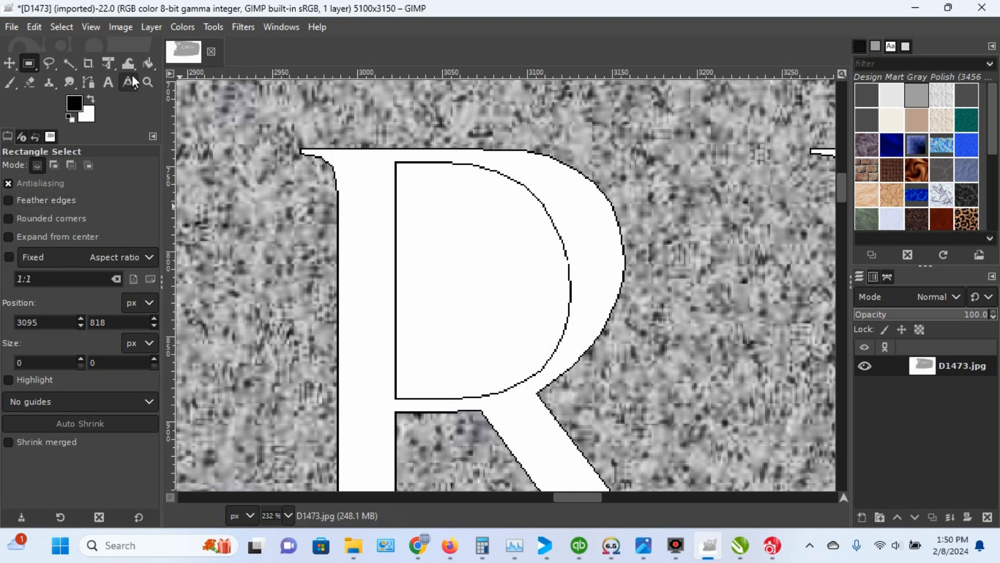
Step: Undo the trial fill of the letter R and fill only its enclosed space with the Design Mart Gray Polish pattern
click(149, 63)
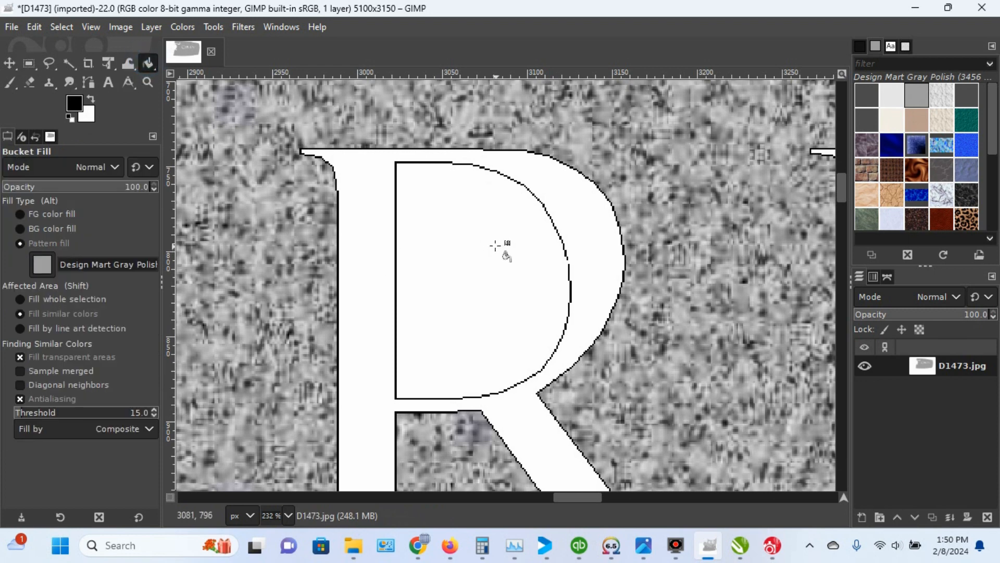
click(495, 246)
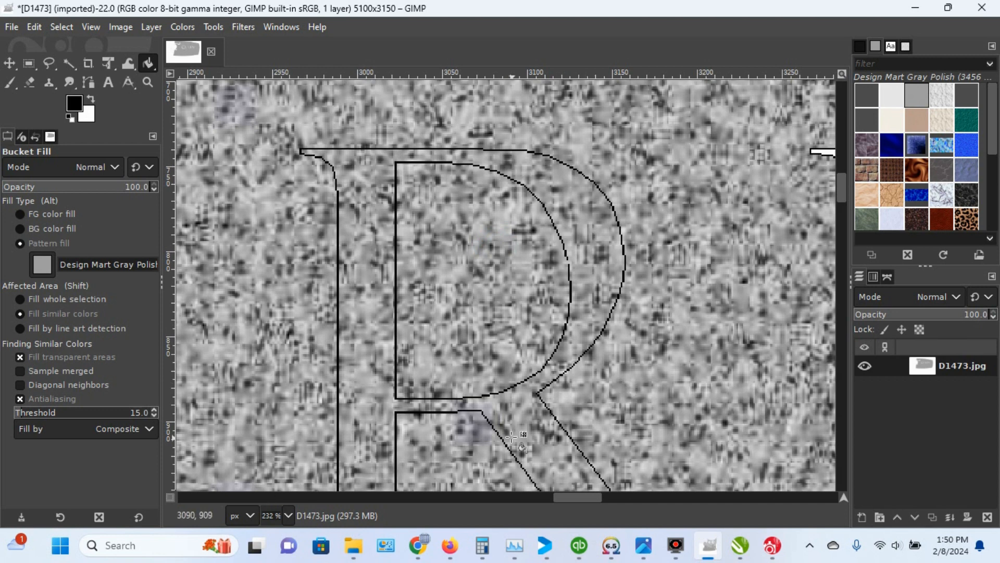
key(ctrl+z)
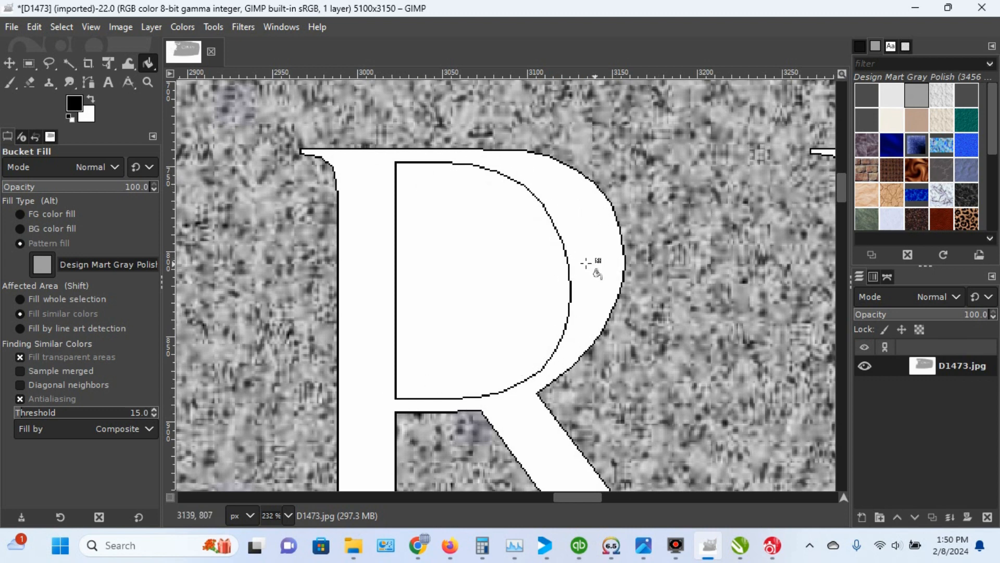
click(479, 265)
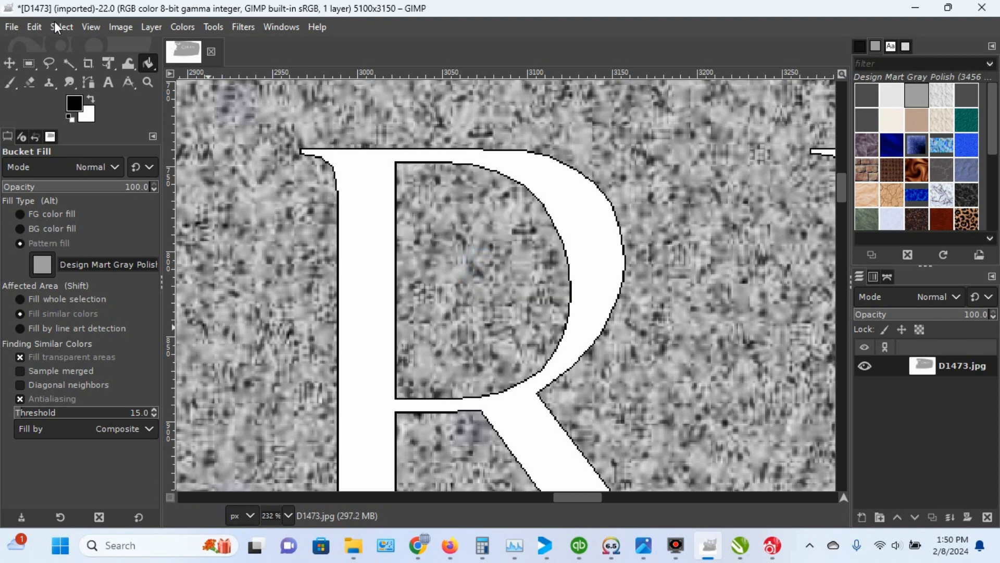
Step: Fill the monument's narrow upper and side edge strips and the long base strip with the Design Mart Gray Polish pattern
click(148, 81)
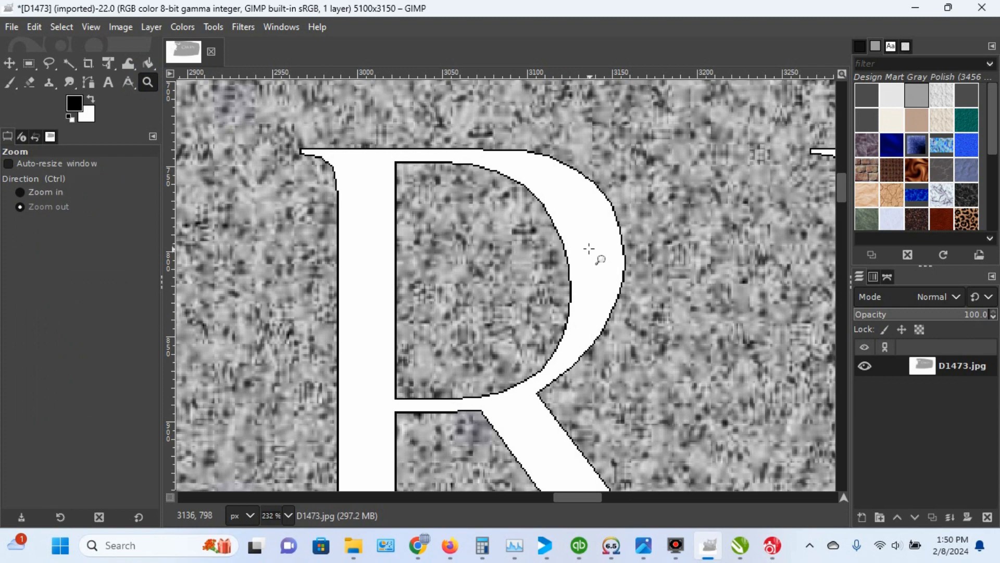
click(588, 249)
click(588, 249)
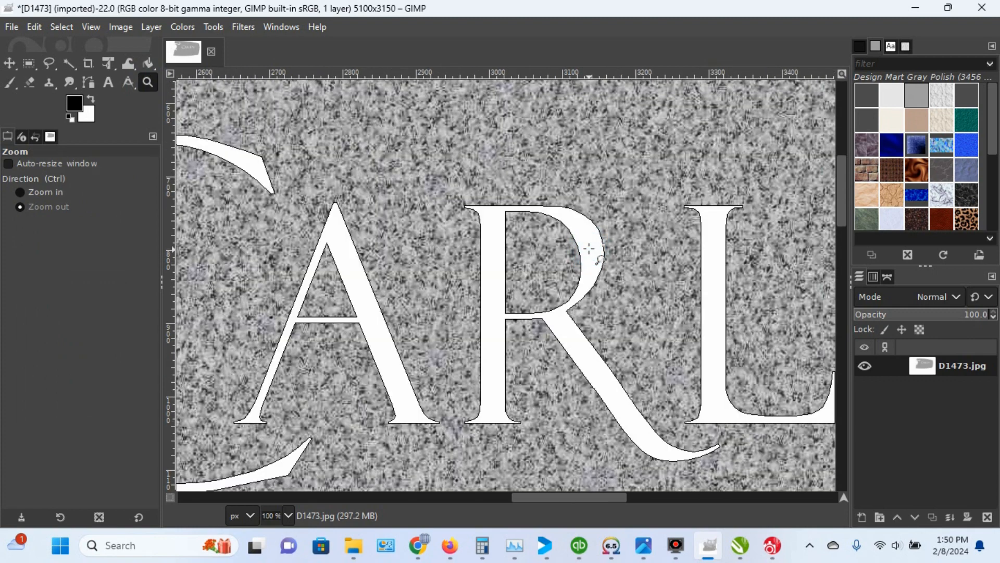
click(589, 249)
click(589, 250)
click(590, 250)
click(590, 251)
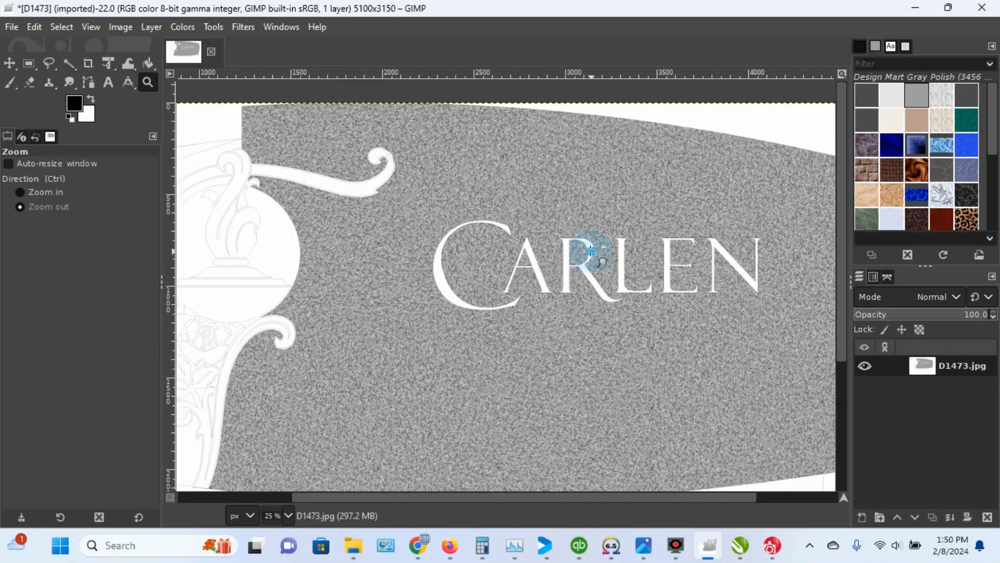
click(590, 251)
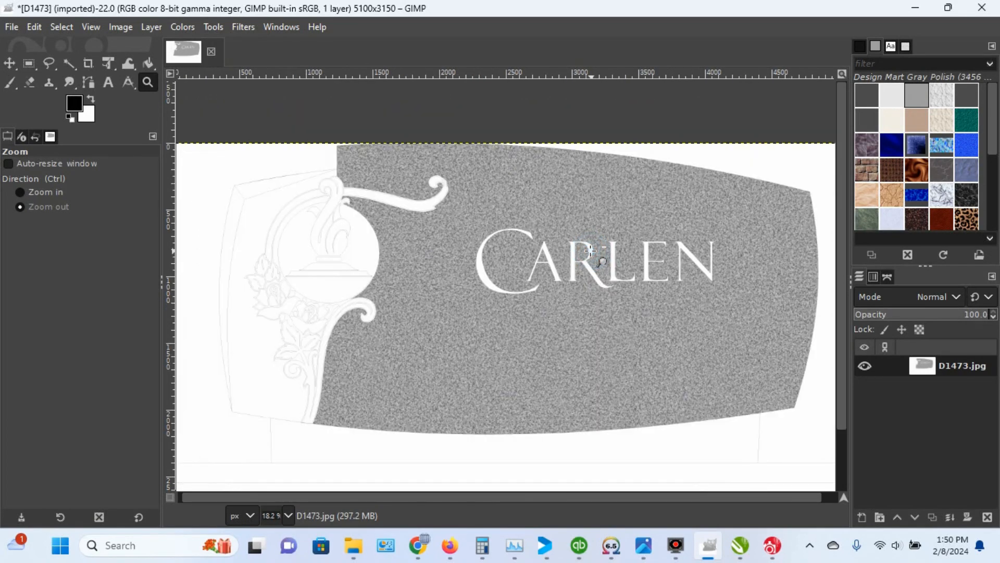
click(148, 62)
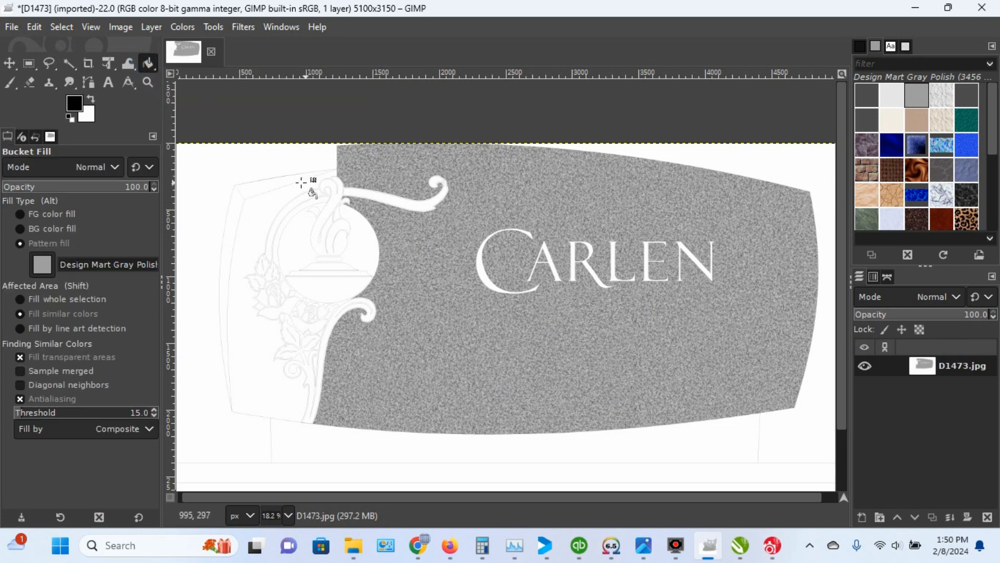
click(248, 190)
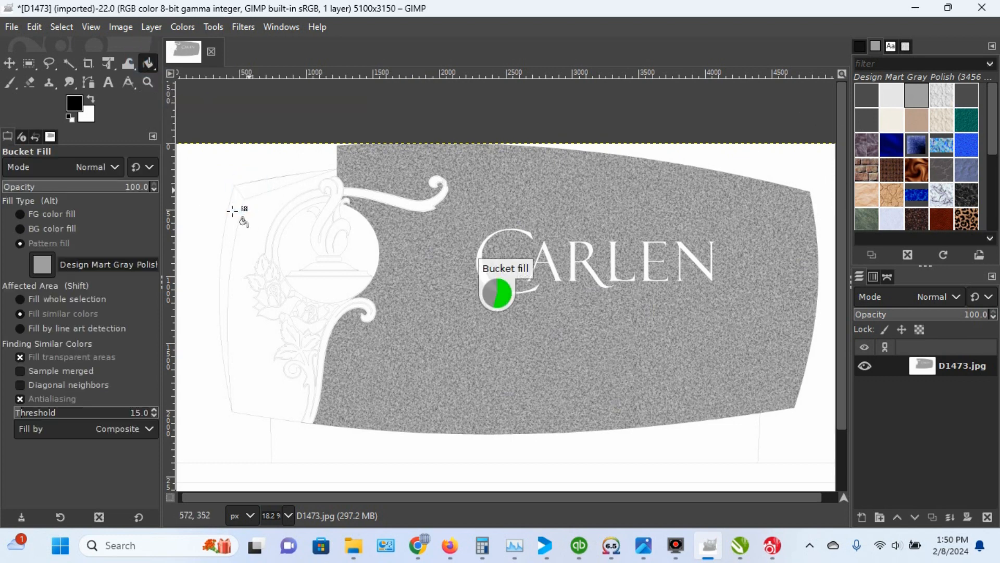
click(232, 211)
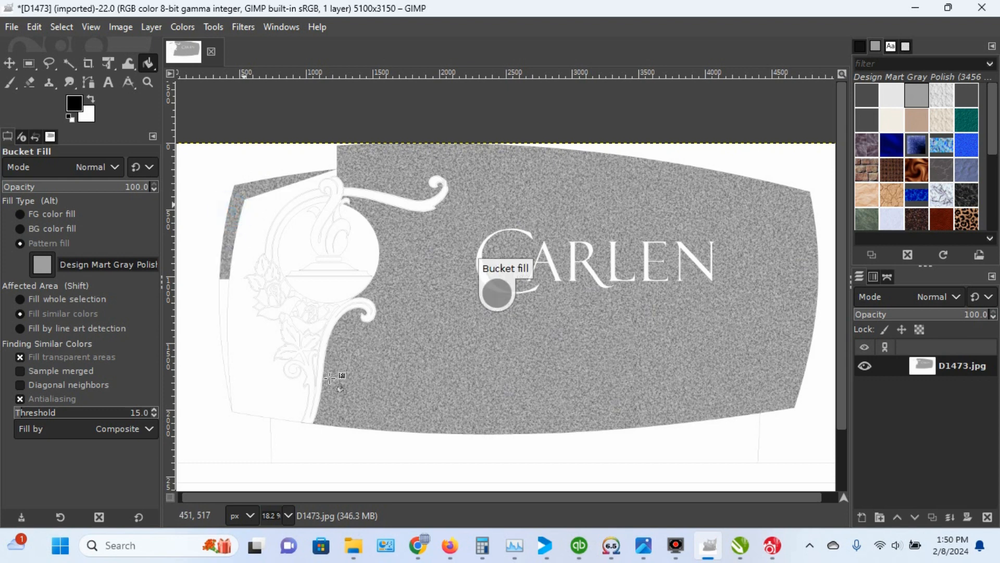
click(502, 476)
mouse_move(545, 545)
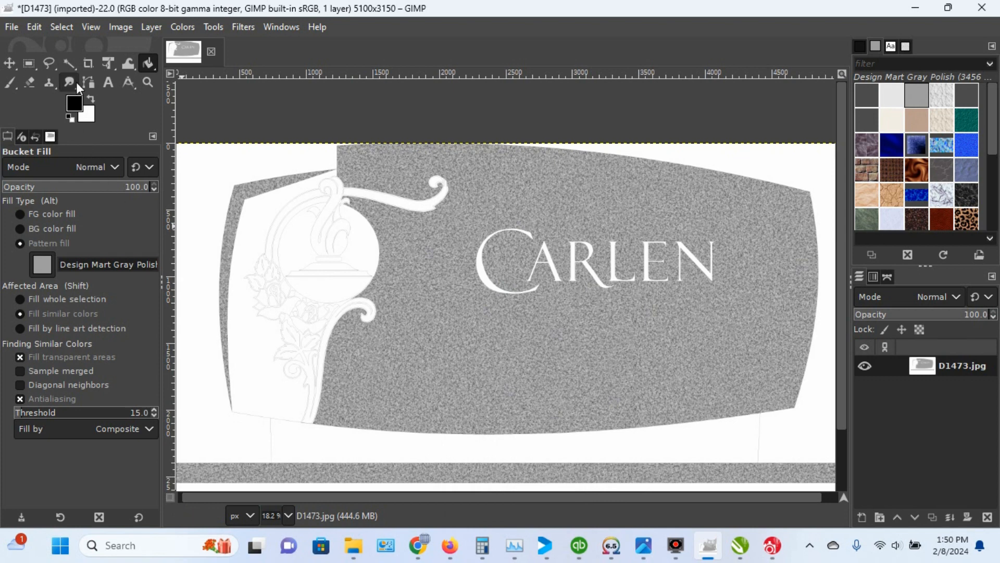
Step: Fill the lamp's bowl, rim and upper base pieces with the Design Mart Gray Frost pattern
click(148, 78)
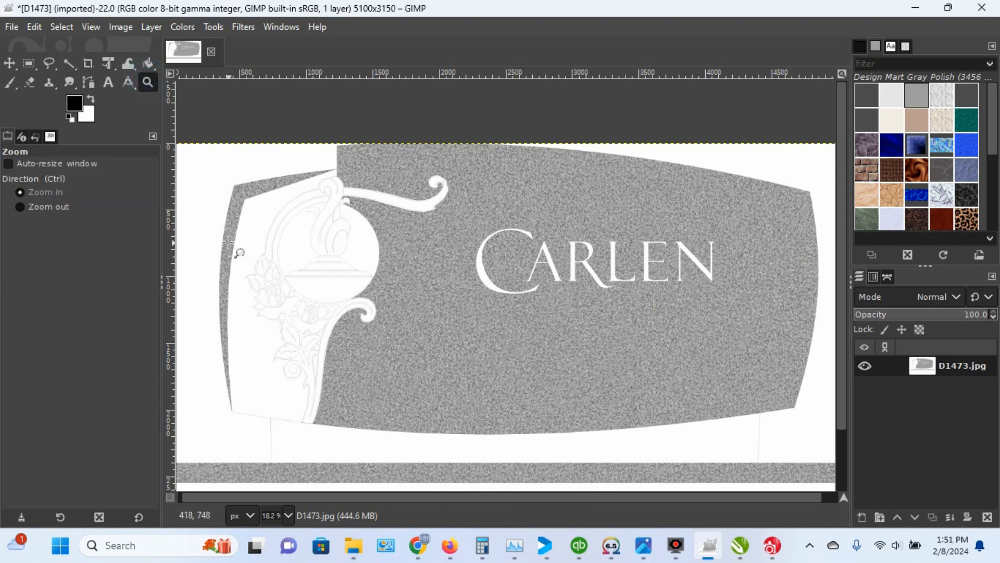
drag(241, 244, 390, 349)
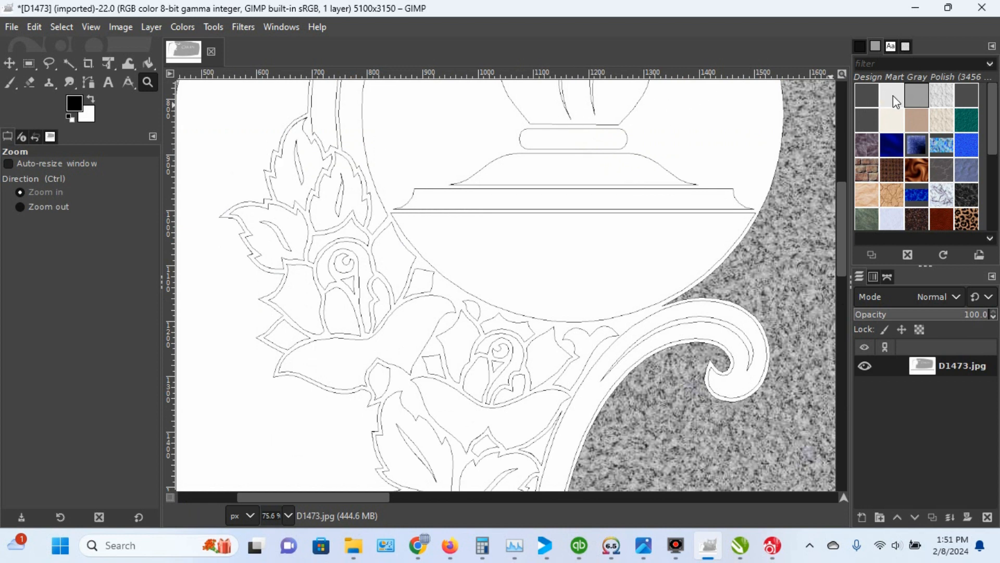
click(149, 63)
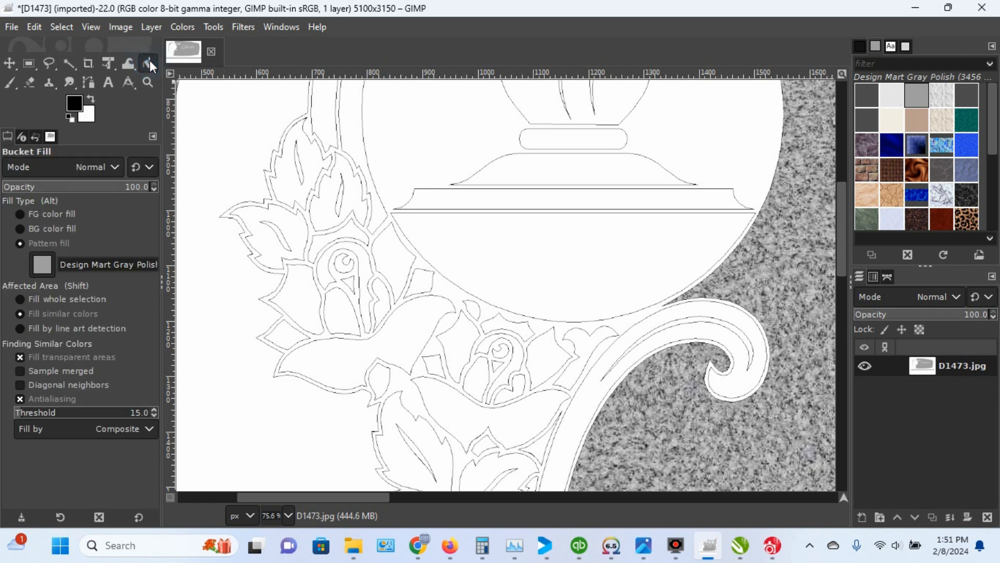
click(892, 89)
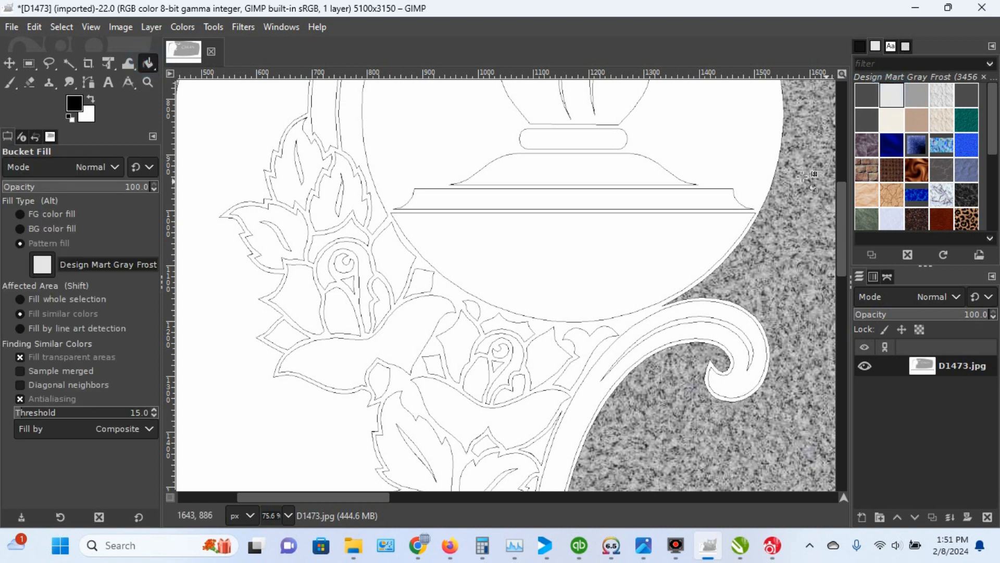
click(500, 246)
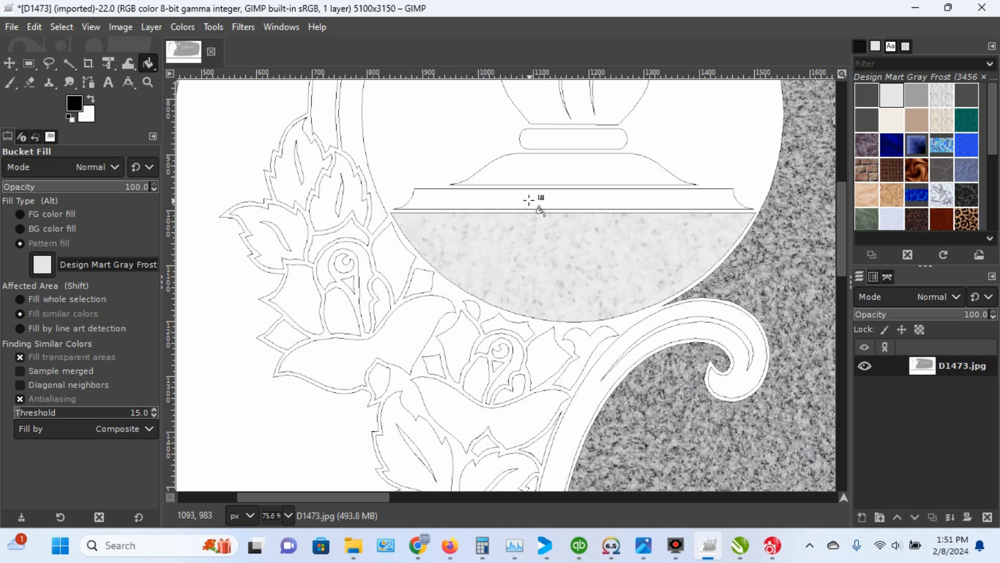
click(529, 200)
click(549, 133)
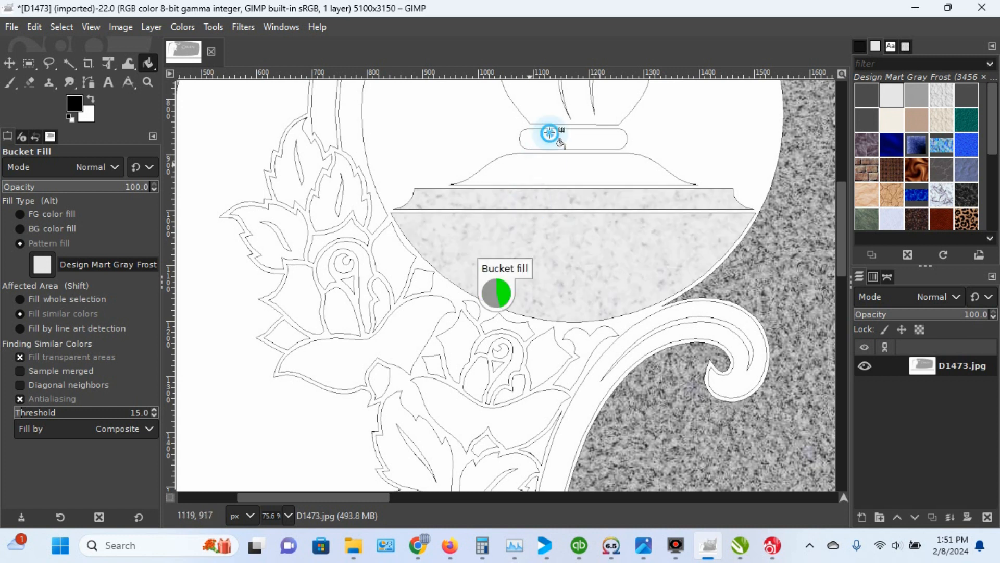
Step: Fill the leaves surrounding the upper rose with the Design Mart Gray Frost pattern
click(321, 213)
click(286, 179)
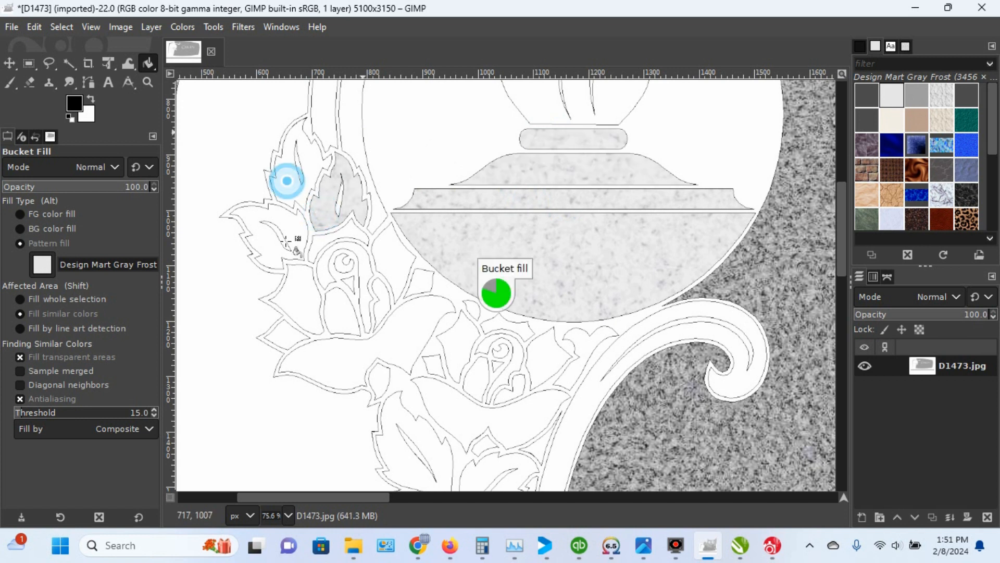
click(296, 231)
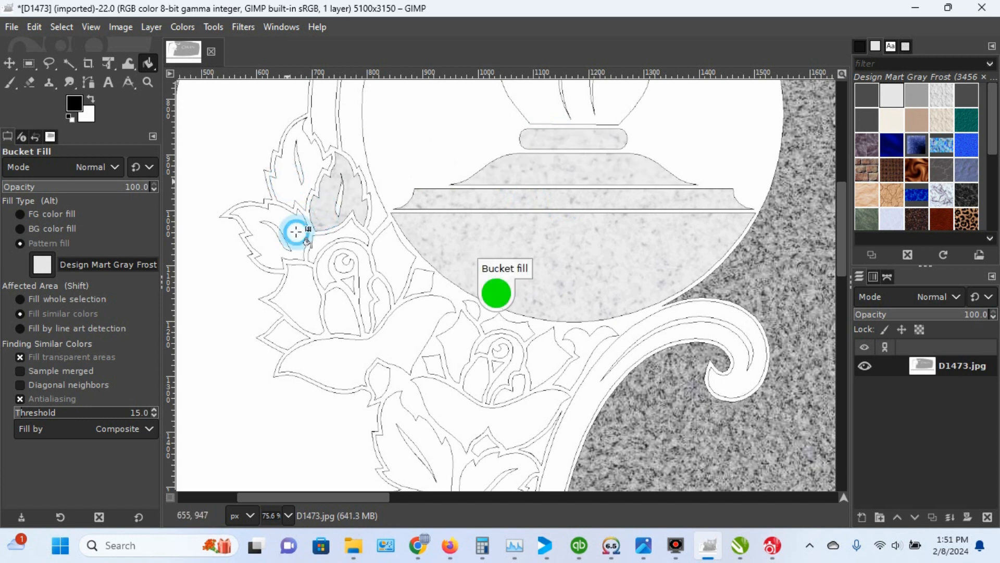
click(348, 230)
click(286, 296)
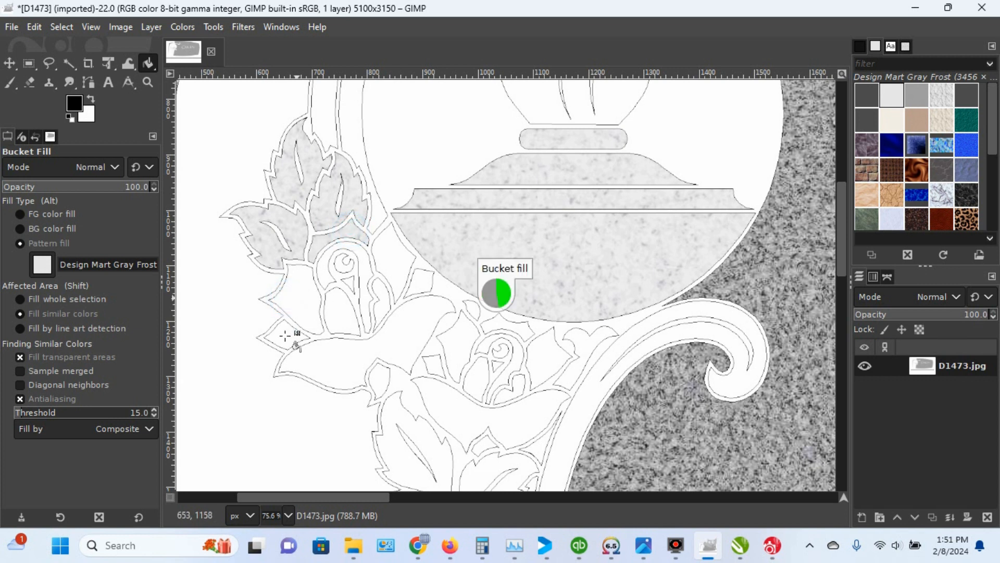
click(286, 338)
click(395, 257)
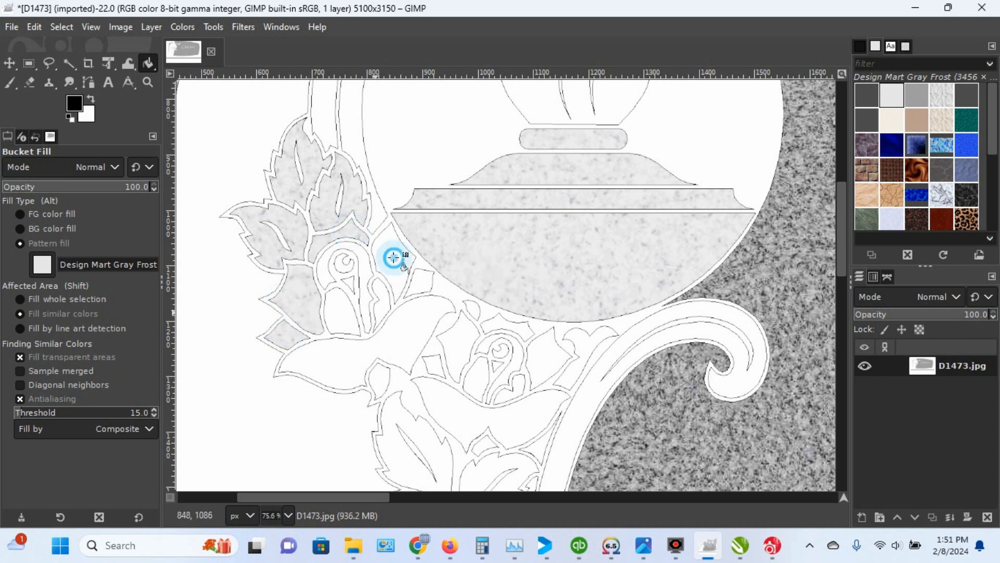
click(419, 282)
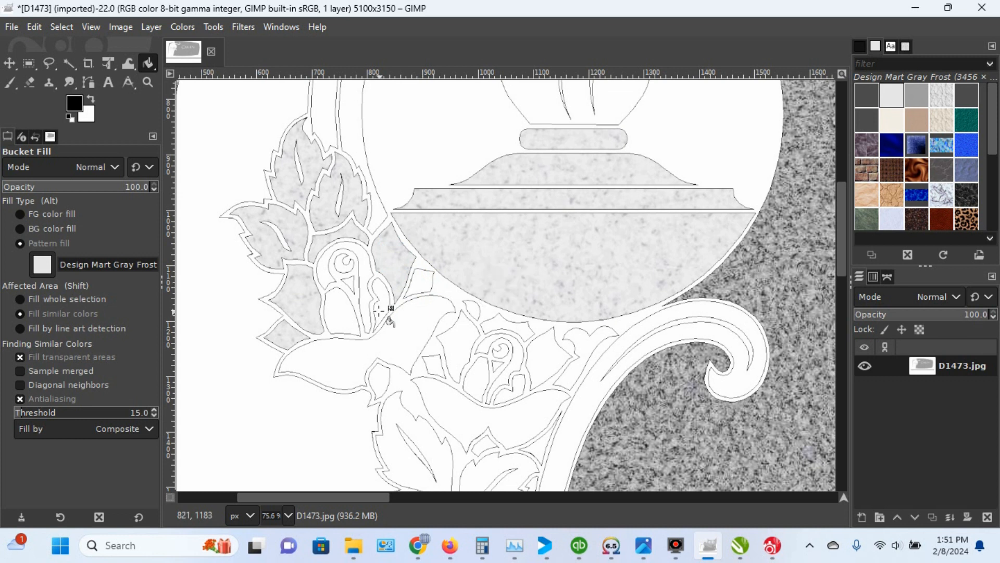
Step: Fill the upper rose's petals and center pieces with the Design Mart Gray Frost pattern
click(368, 298)
click(366, 299)
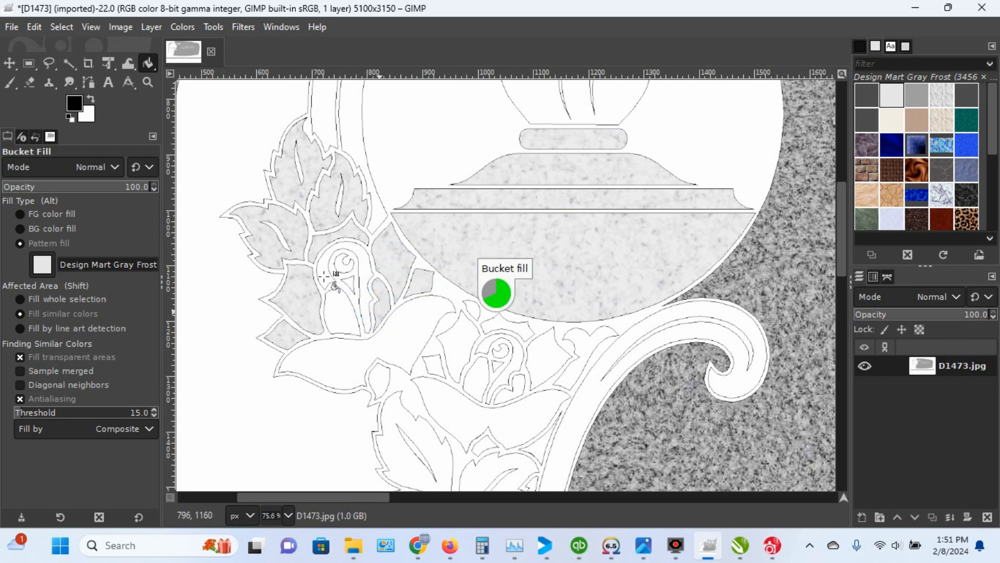
click(336, 279)
click(350, 280)
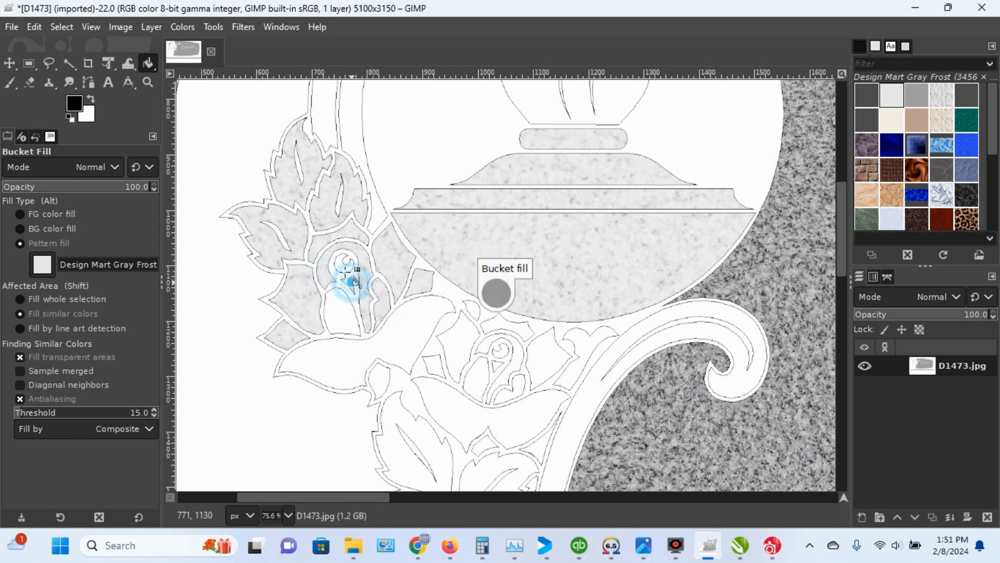
click(342, 265)
click(336, 306)
Step: Fill the large leaf beneath the upper rose and the leaf pieces around the lower rose with the Design Mart Gray Frost pattern
click(398, 337)
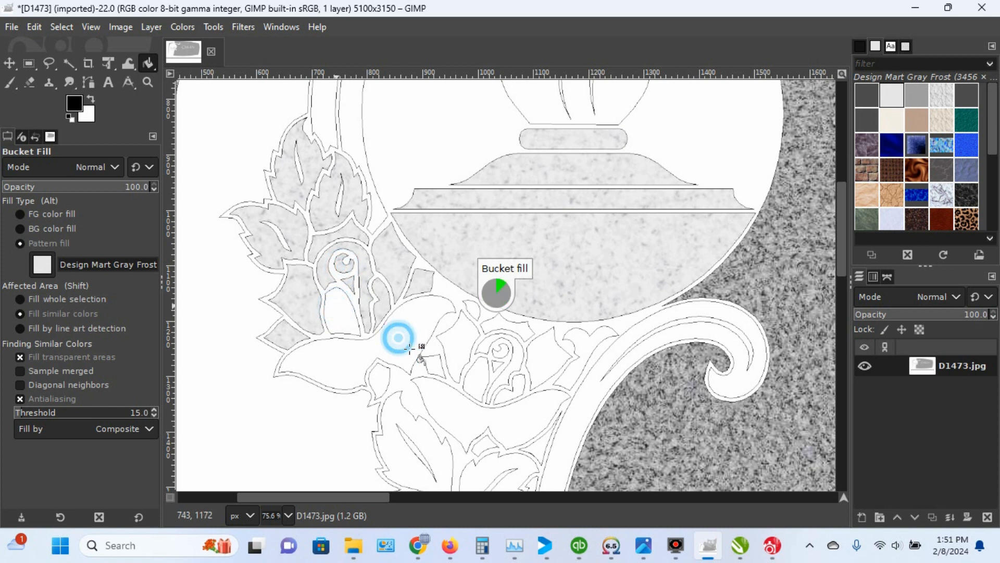
click(436, 363)
click(379, 377)
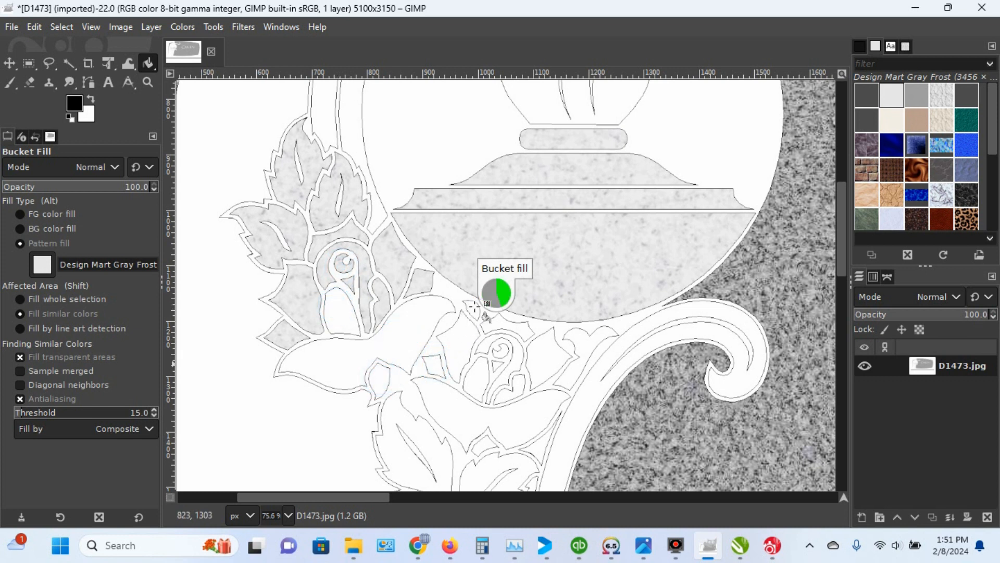
click(471, 307)
click(458, 334)
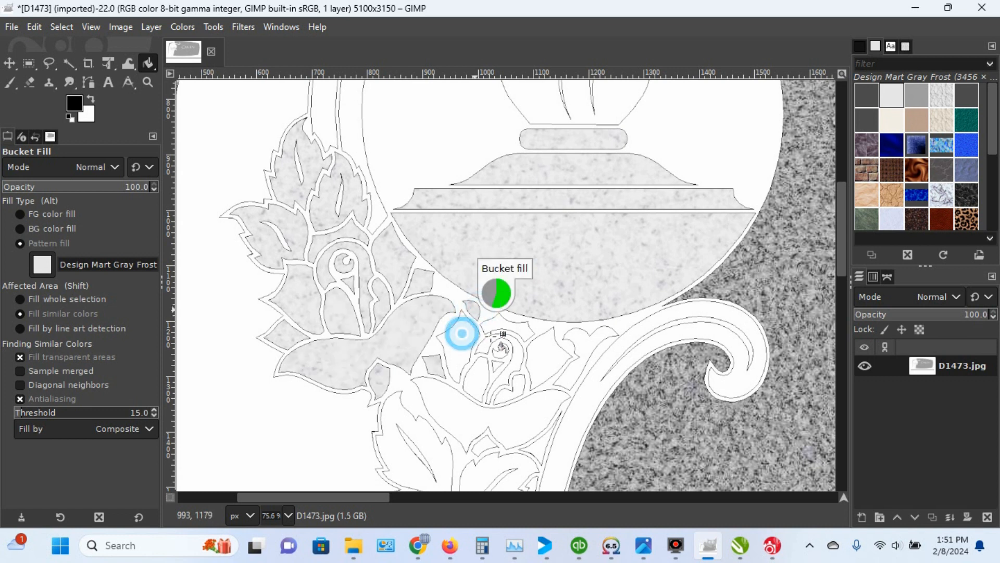
click(524, 329)
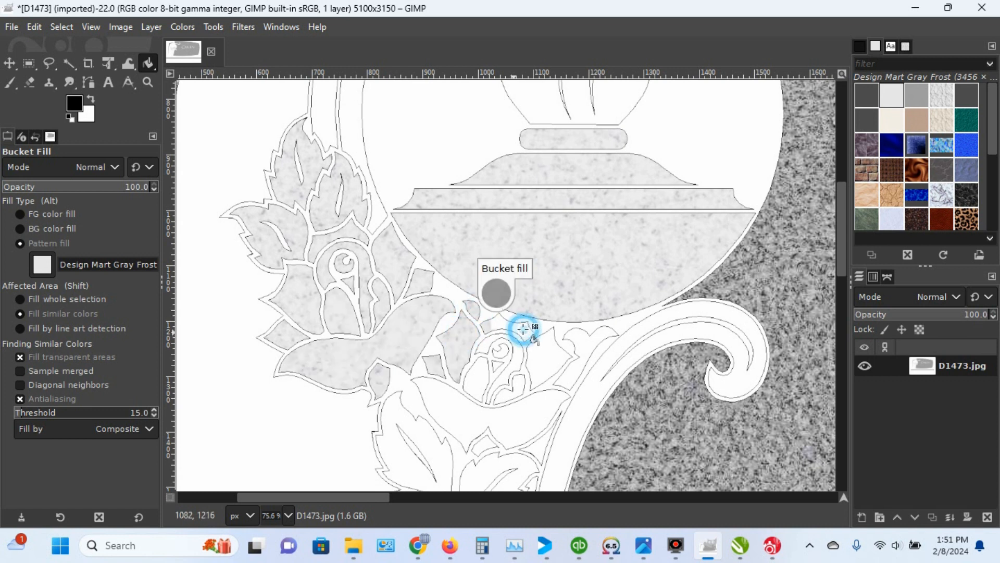
click(547, 357)
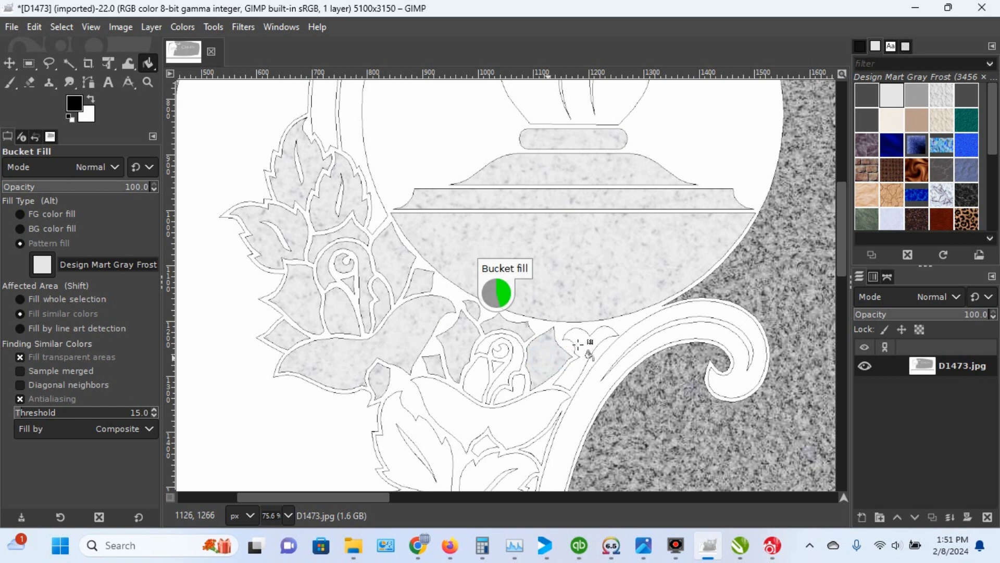
Step: Fill the curled leaf under the bowl, the scroll stem beside it and the broad leaf below the lower rose with Design Mart Gray Frost
click(587, 340)
click(589, 393)
click(517, 420)
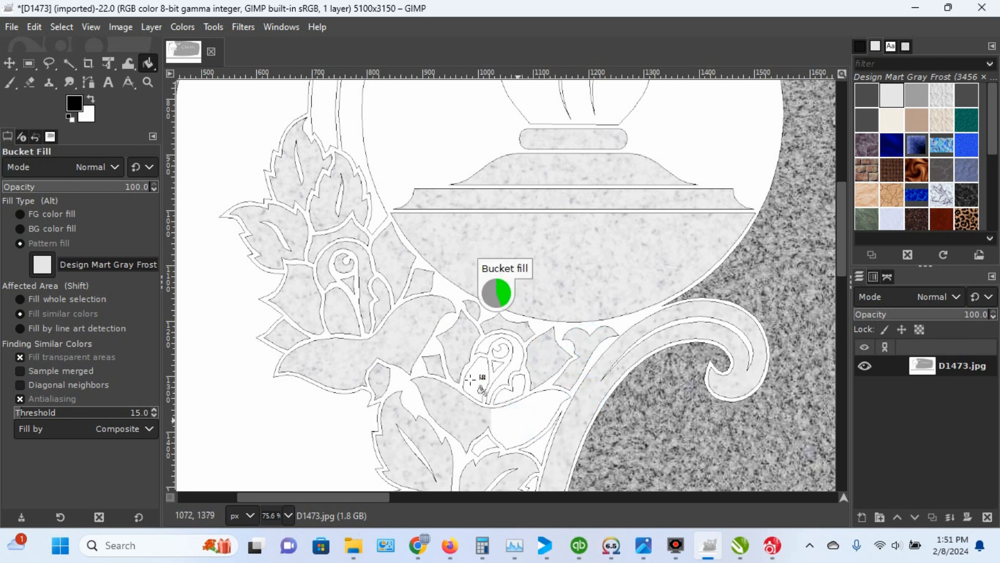
Step: Fill the lower rose's petals and the small leaf tip beneath it with the Design Mart Gray Frost pattern
click(479, 346)
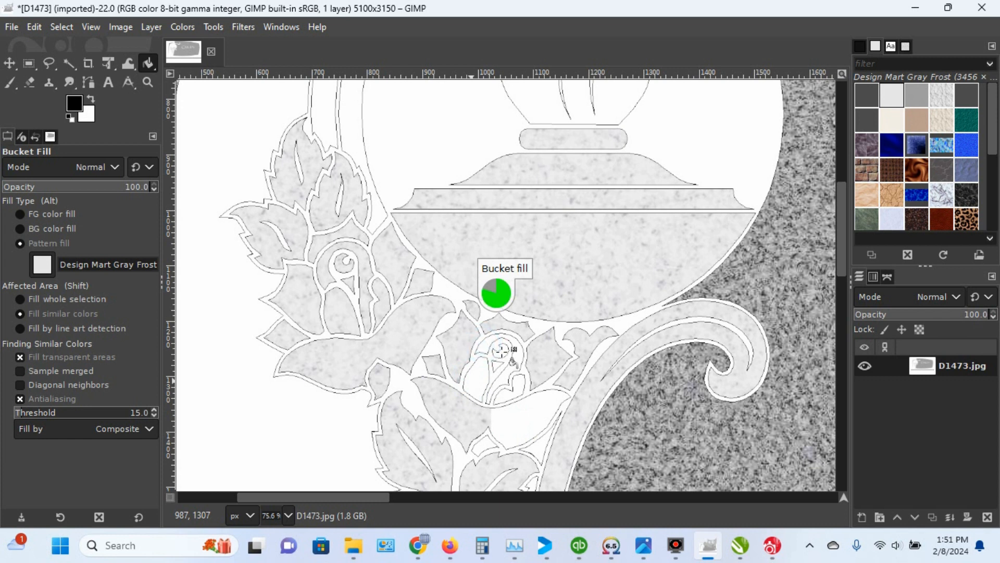
click(501, 352)
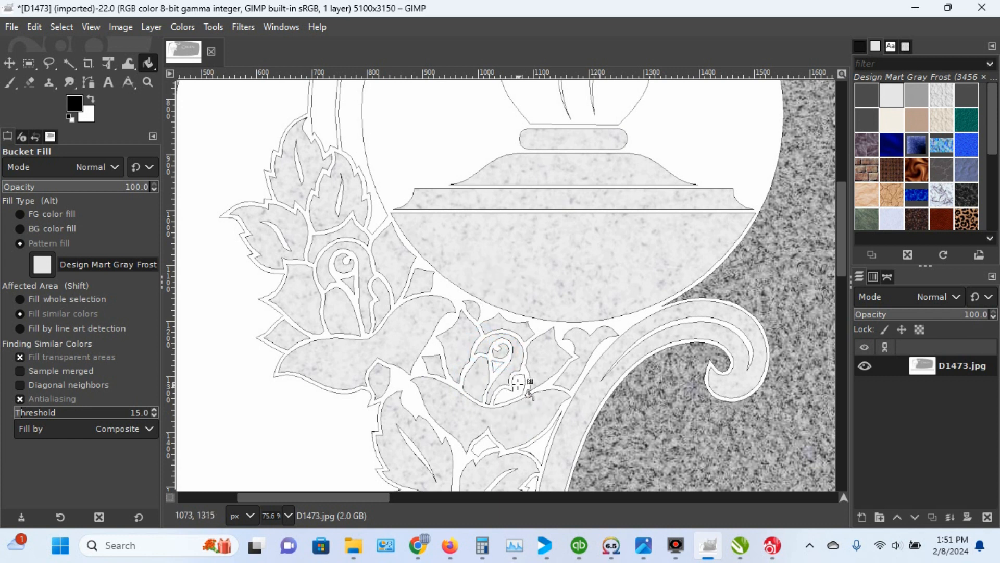
click(518, 383)
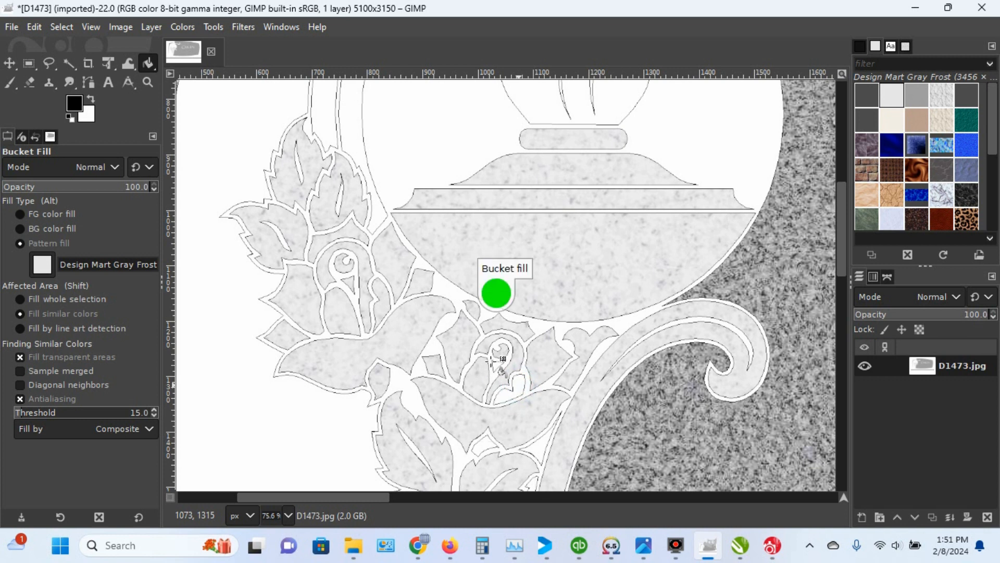
click(497, 366)
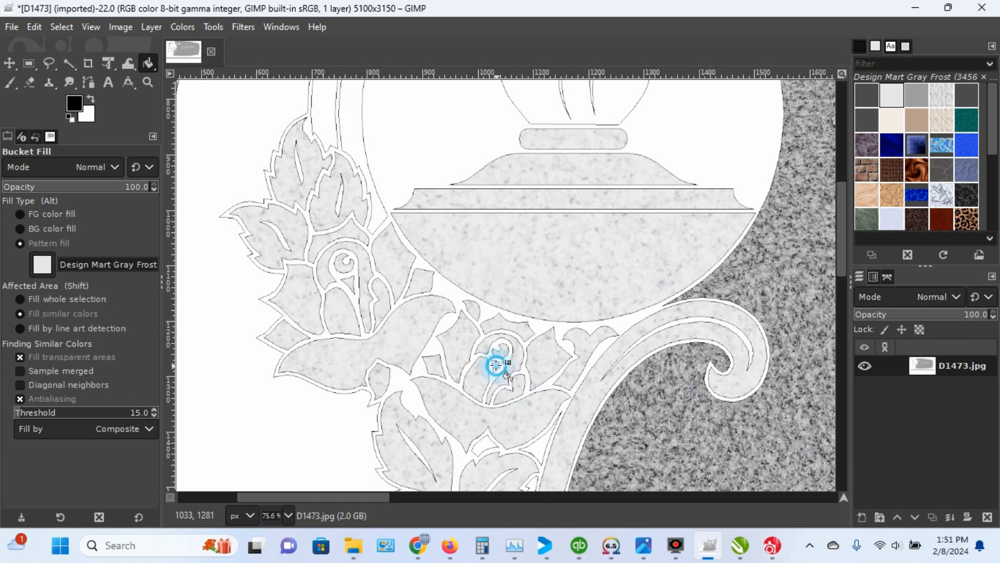
click(485, 446)
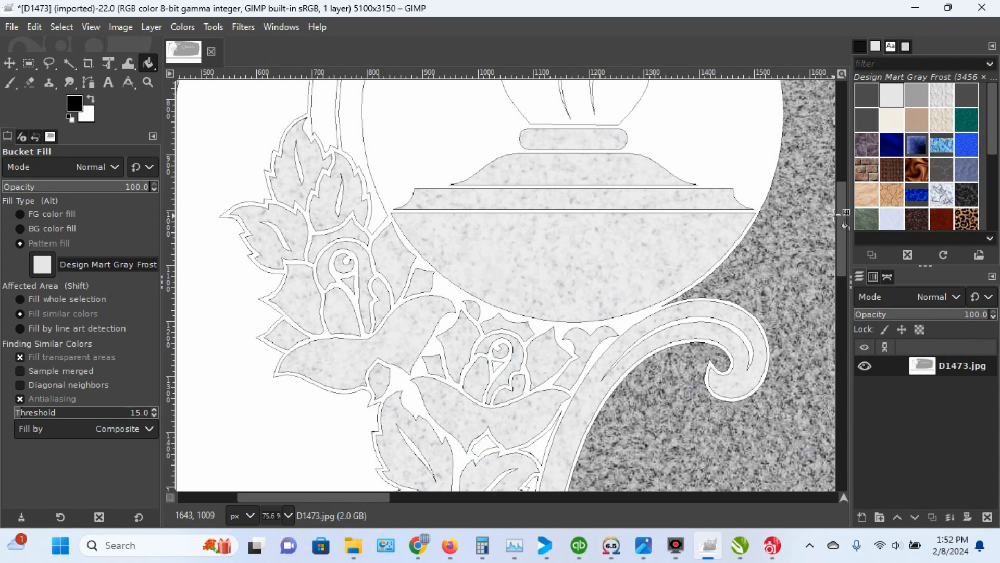
Step: Fill the front panel above the base strip and the monument face beside the scroll stem with Design Mart Gray Frost
drag(843, 222, 838, 365)
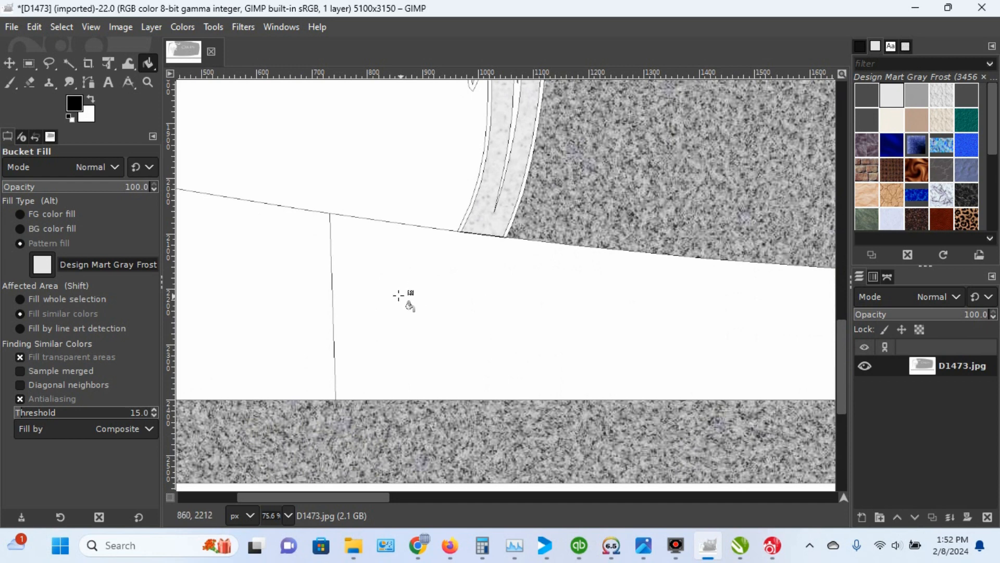
click(369, 278)
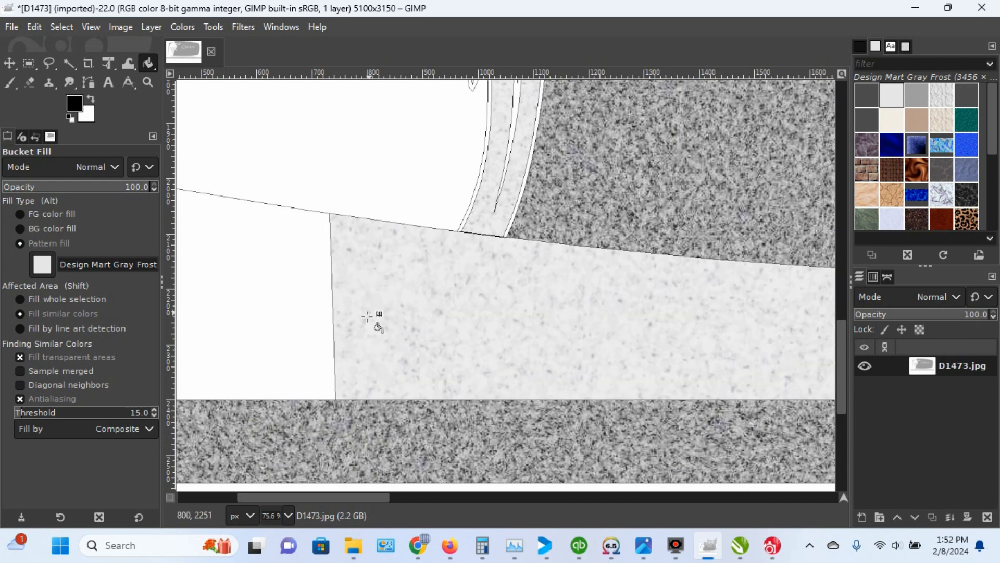
click(399, 156)
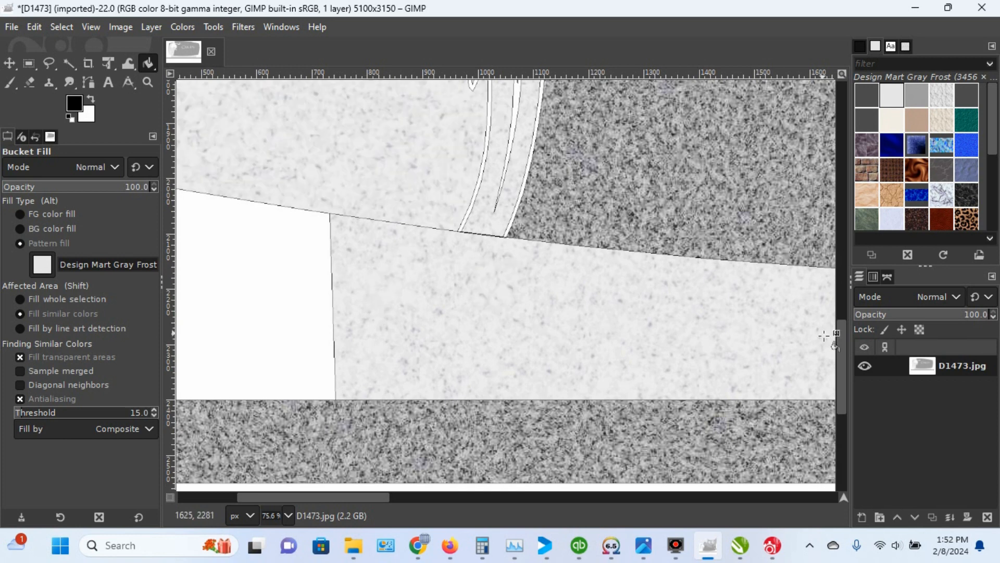
Step: Fill the arch bands around the lamp recess and all pieces of the lamp's flame with the Design Mart Gray Frost pattern
drag(841, 368, 860, 163)
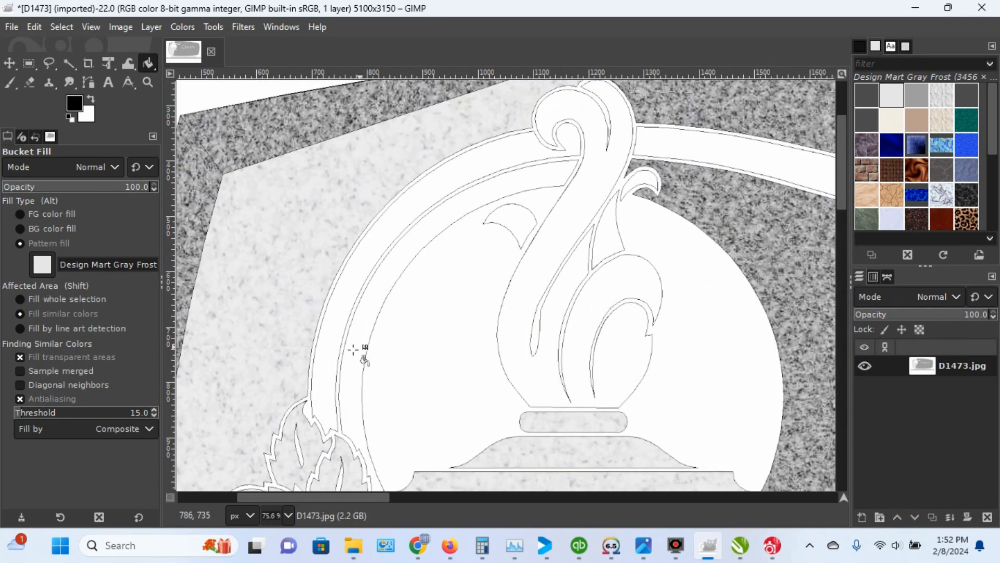
click(320, 373)
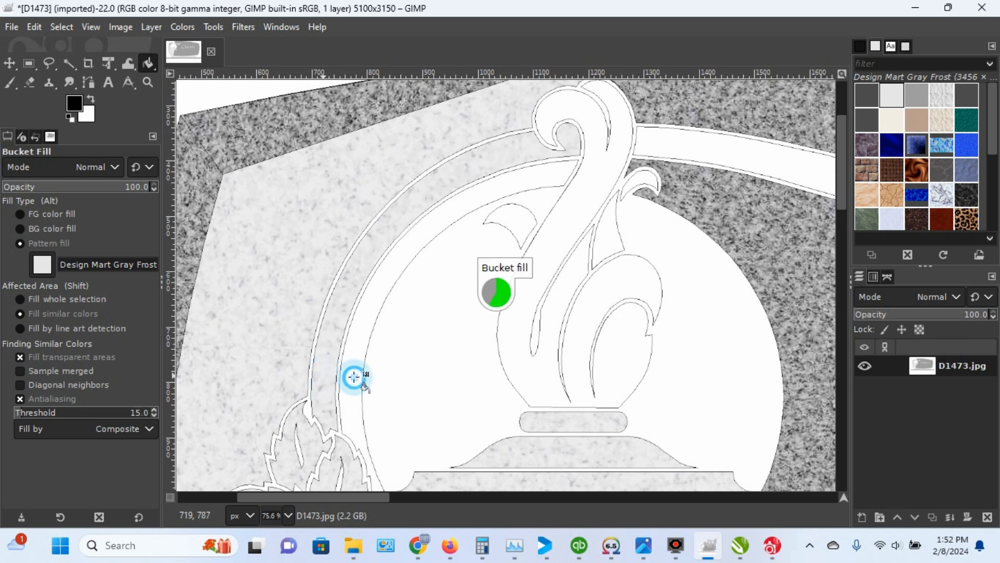
click(525, 216)
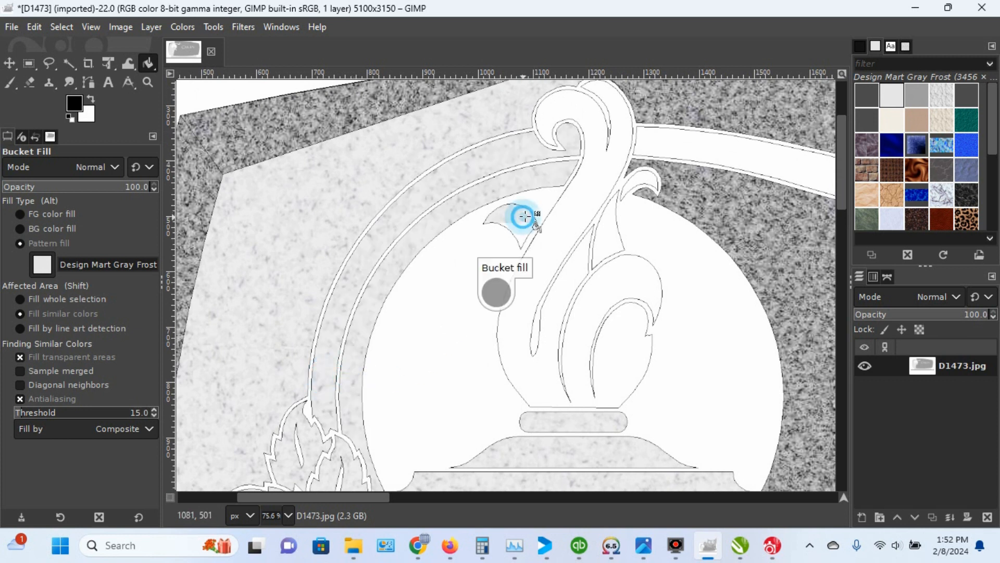
click(587, 173)
click(646, 175)
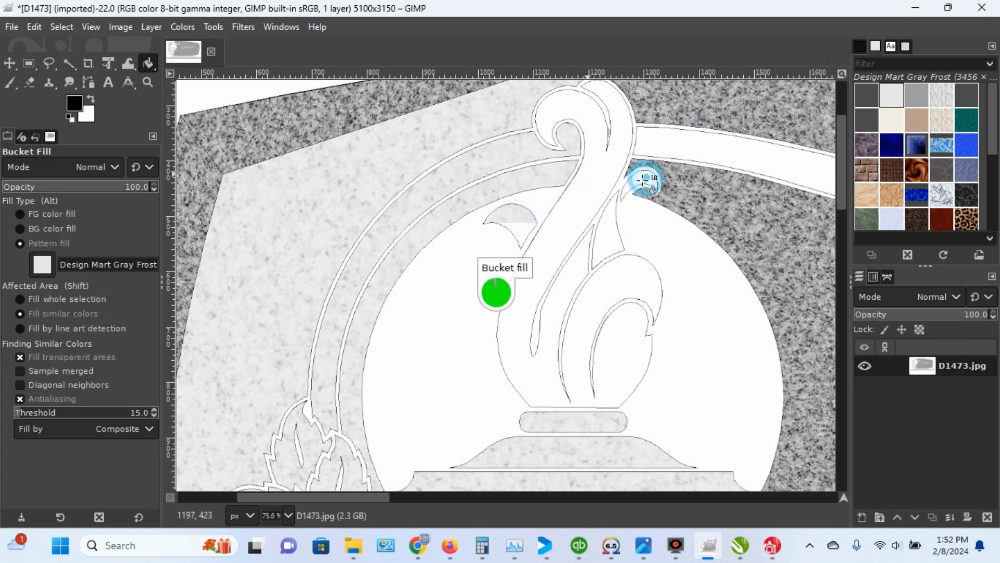
click(610, 235)
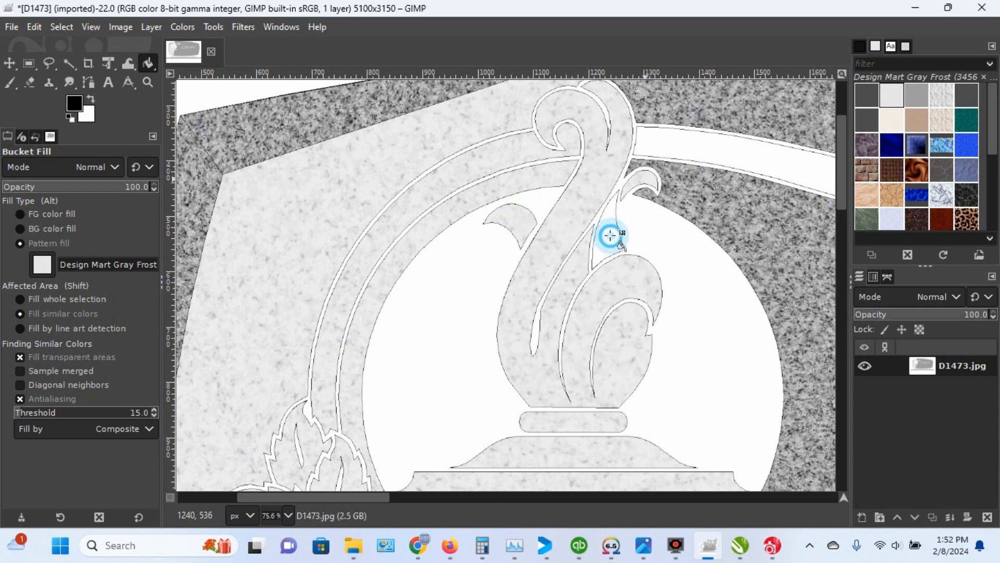
Step: Fill the ribbon extending from the flame and its curled end with the Design Mart Gray Frost pattern
click(694, 148)
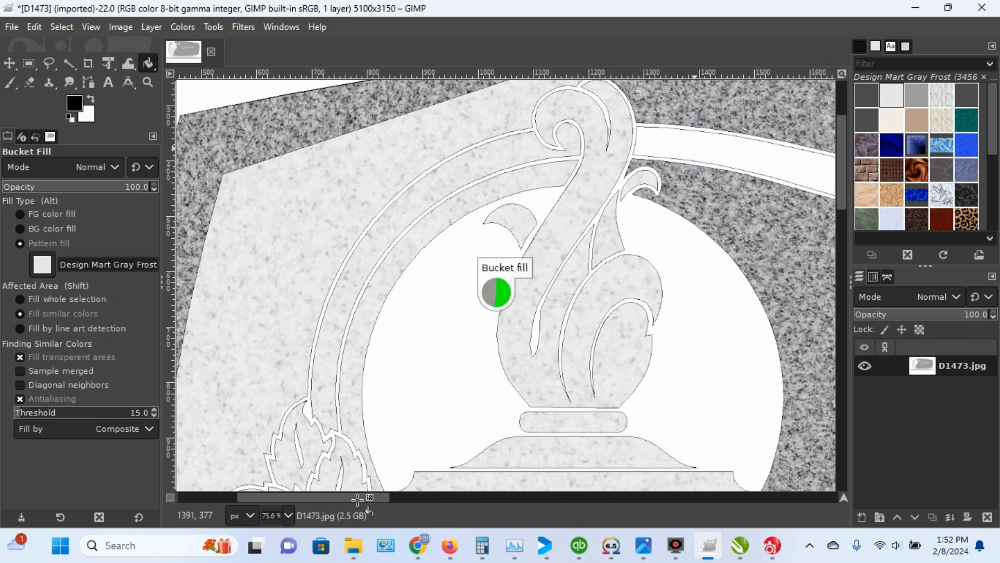
drag(360, 498, 459, 515)
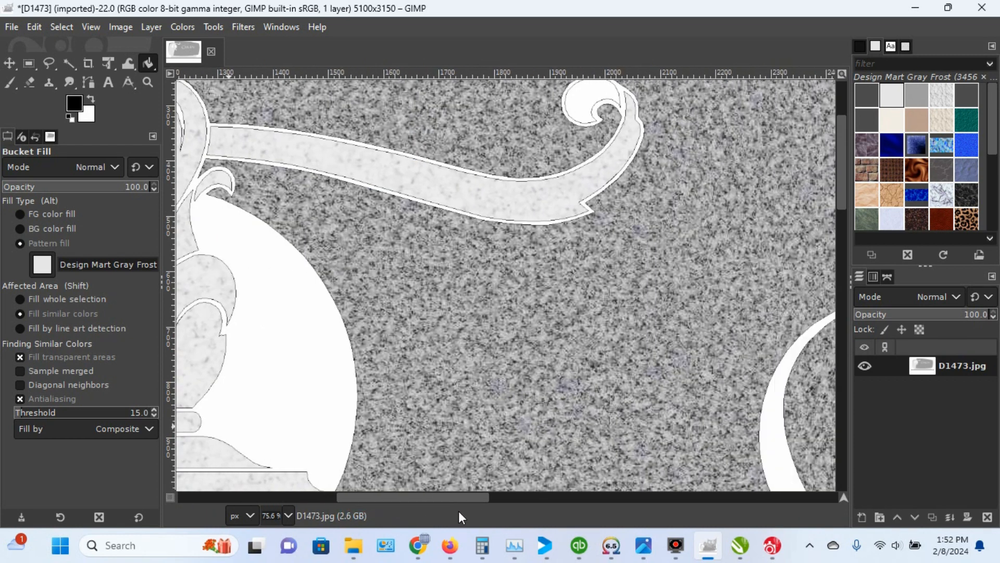
click(593, 96)
click(501, 287)
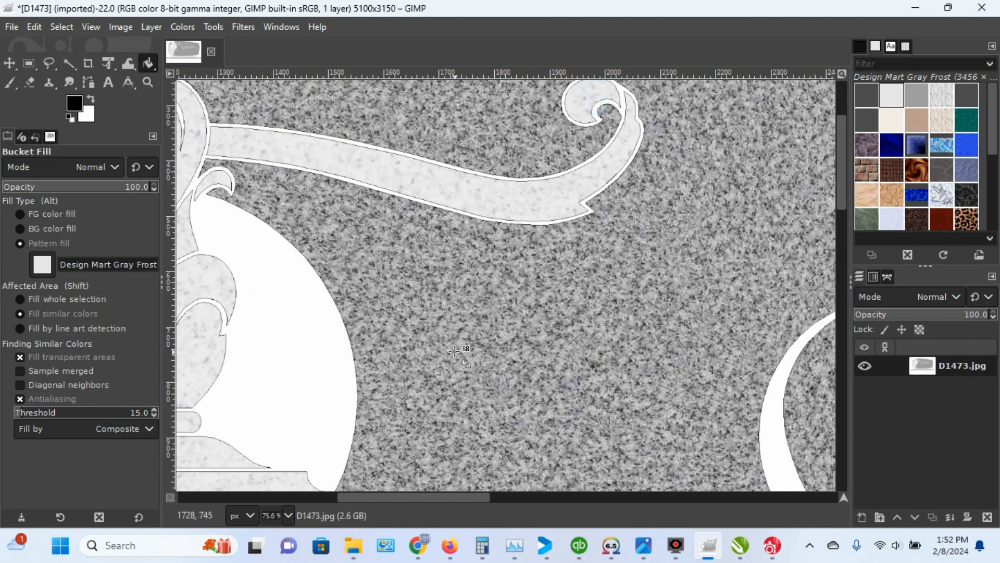
Step: Fill the round recess behind the lamp and the connected gaps around the flowers with the Clipboard Image pattern
drag(459, 503, 330, 509)
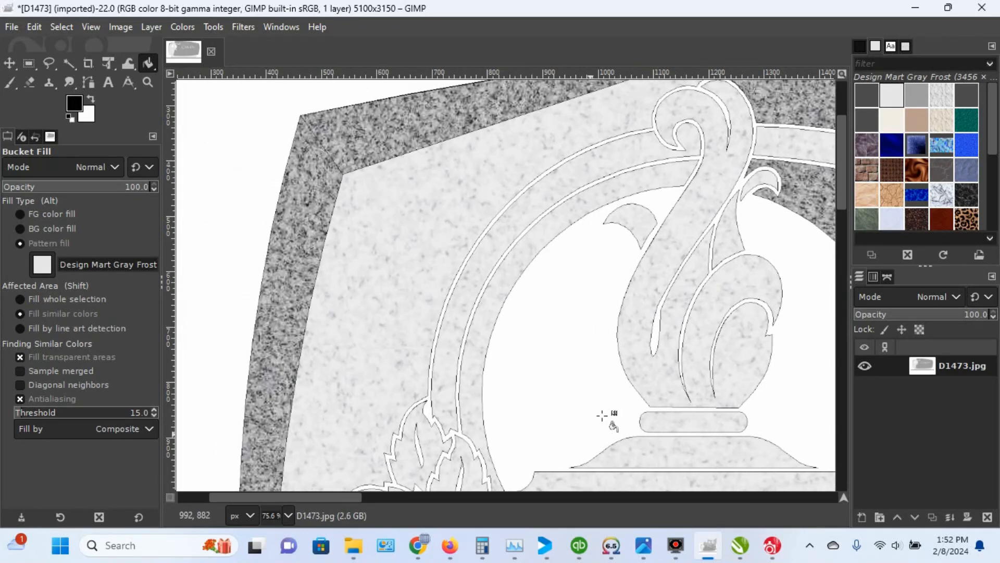
click(868, 95)
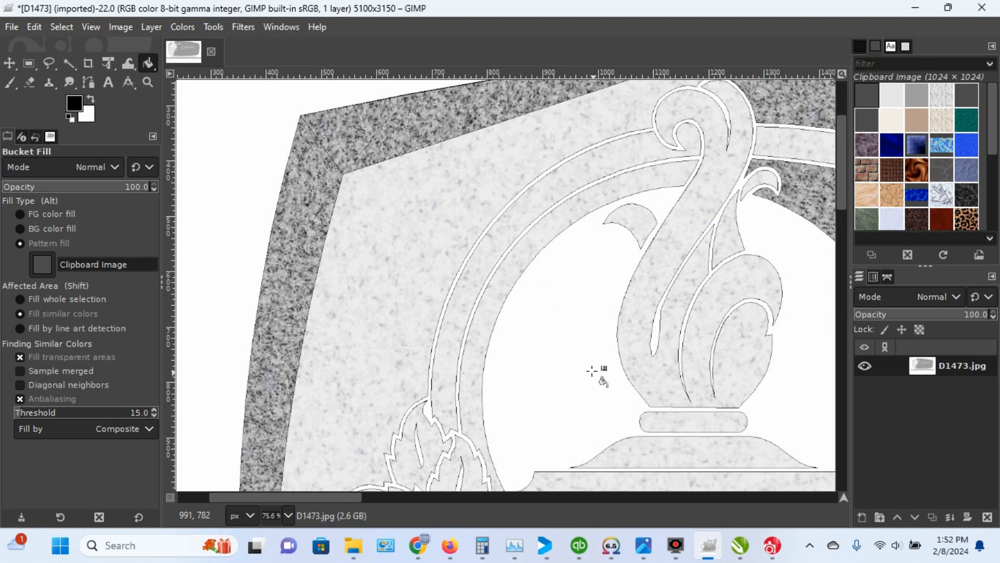
click(541, 356)
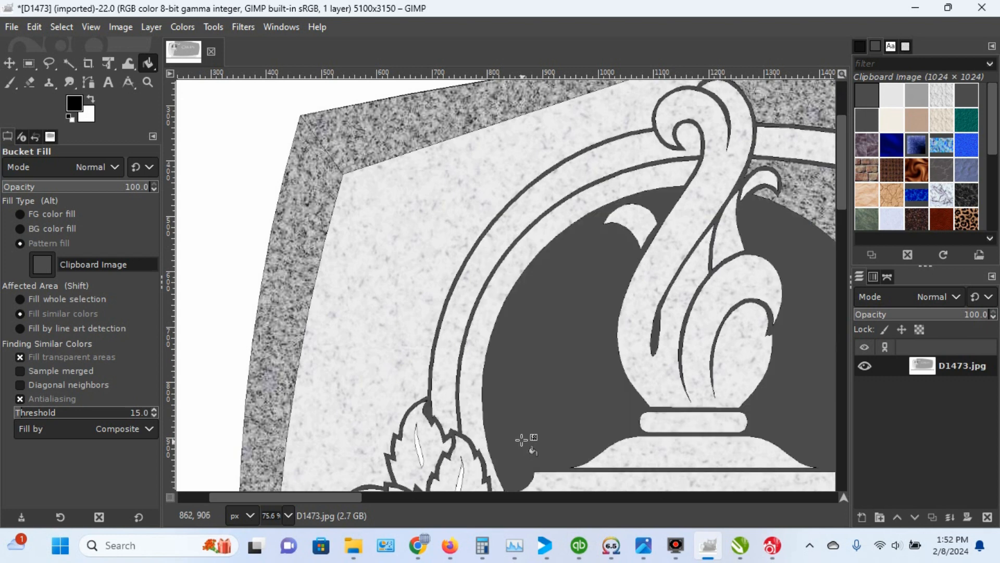
Step: Fill the center veins of the three leaves around the upper rose with the Clipboard Image pattern
drag(839, 177, 841, 260)
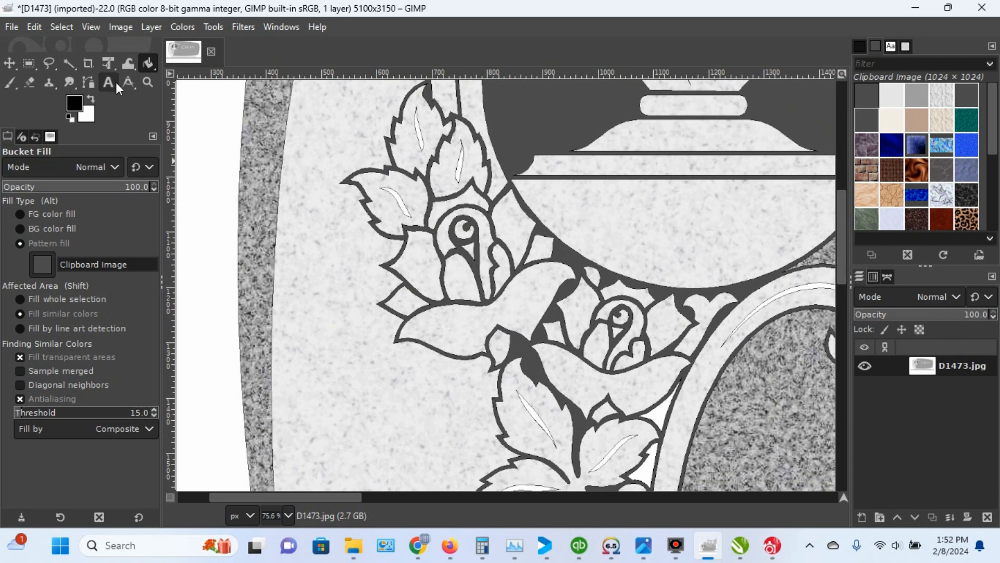
click(148, 82)
drag(332, 103, 544, 282)
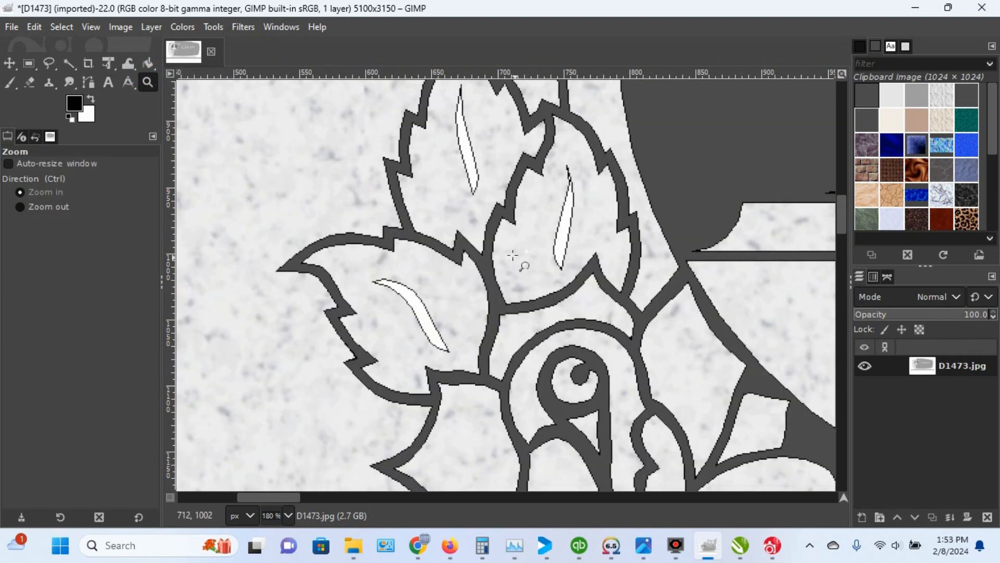
click(149, 63)
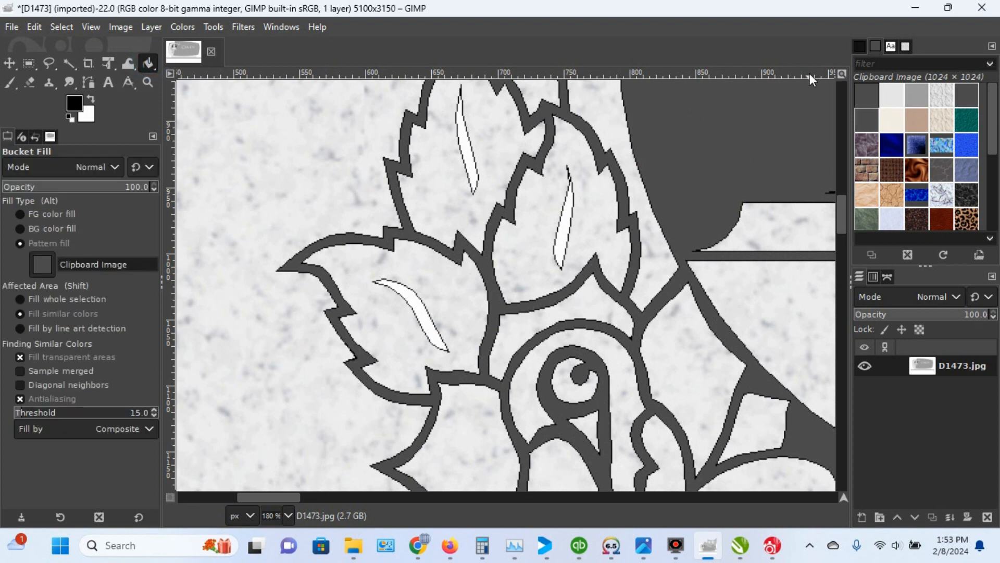
click(562, 237)
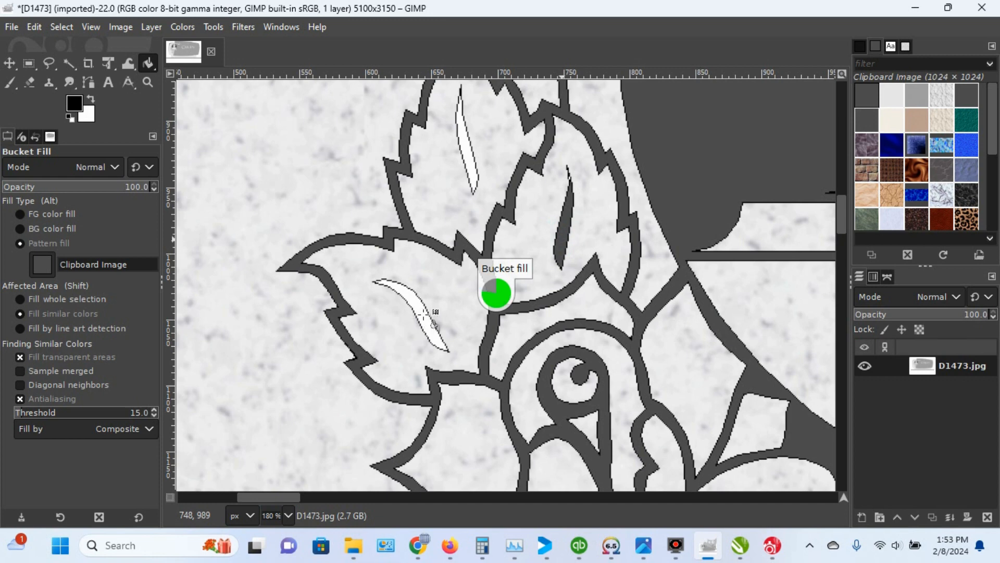
click(420, 312)
click(459, 141)
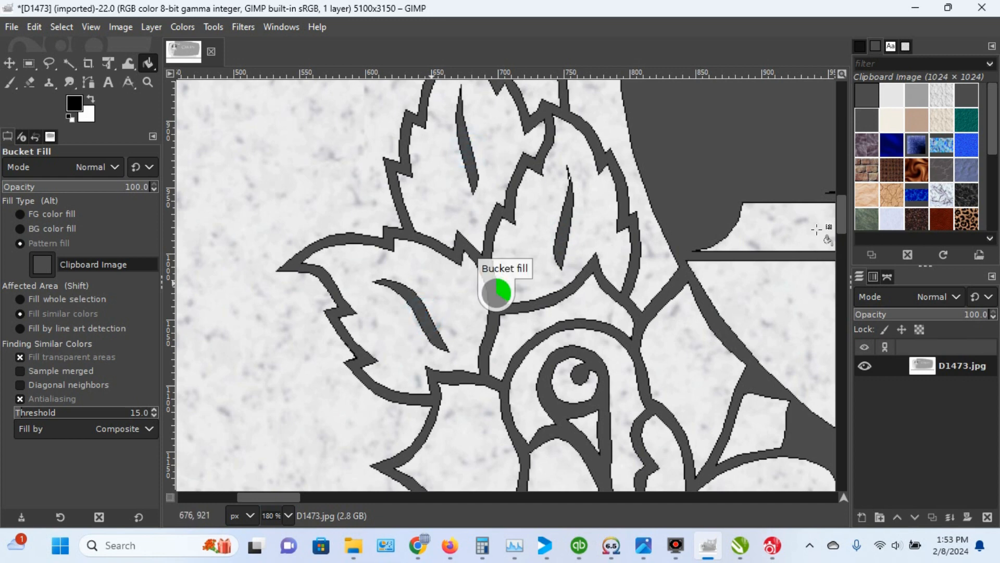
Step: Fill the center veins of the three leaves below the roses with the Clipboard Image pattern
drag(839, 212, 841, 277)
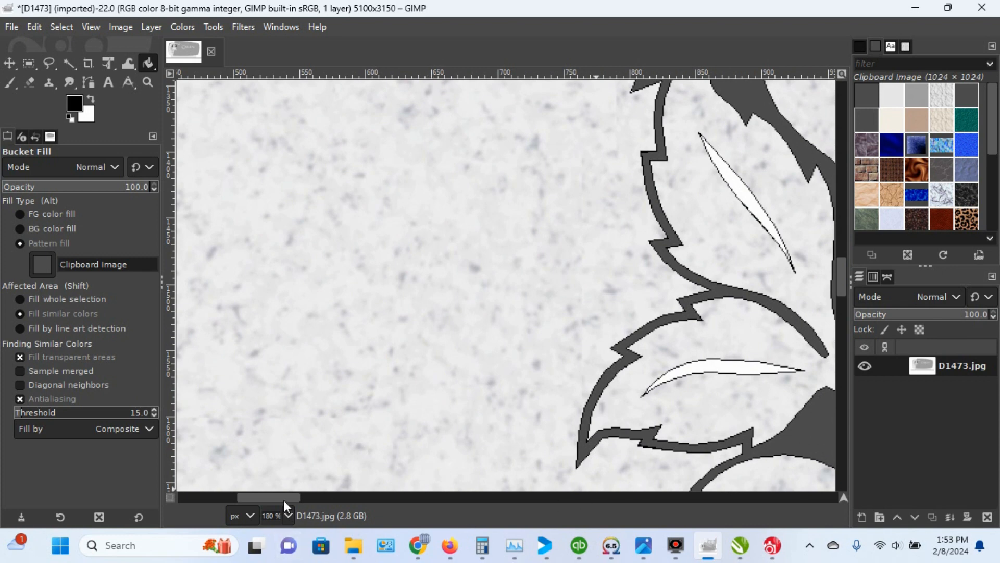
drag(284, 499, 325, 499)
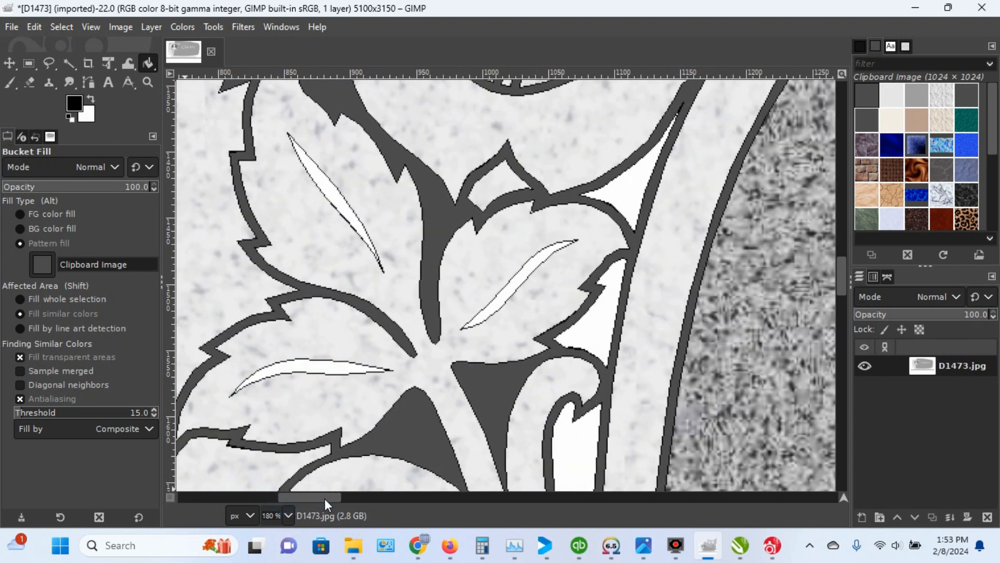
click(303, 363)
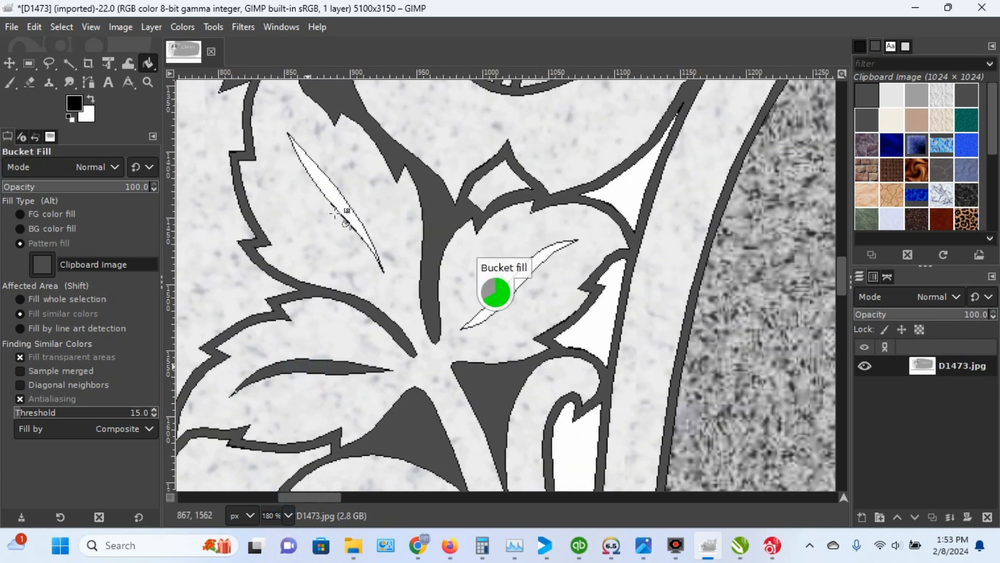
click(339, 196)
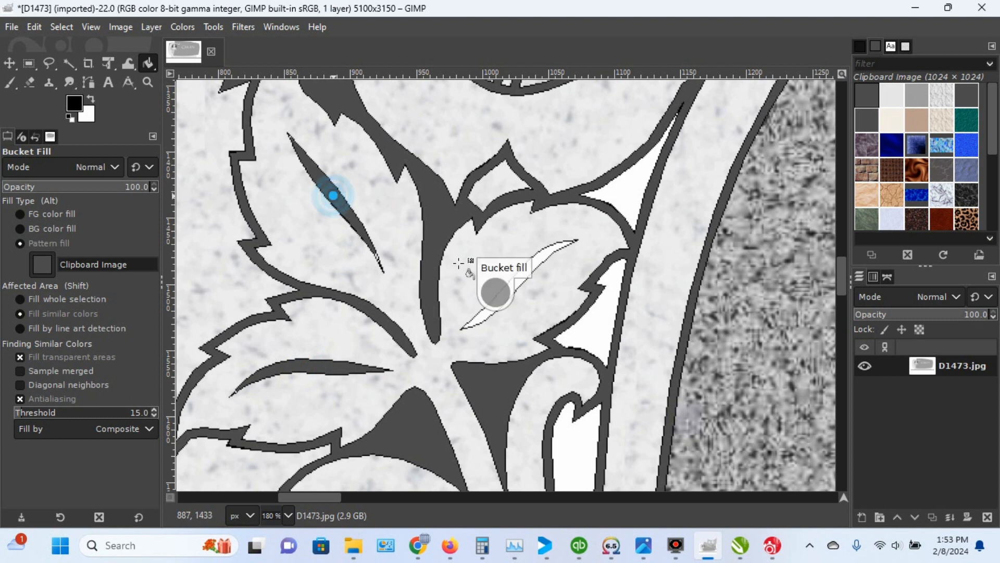
click(523, 273)
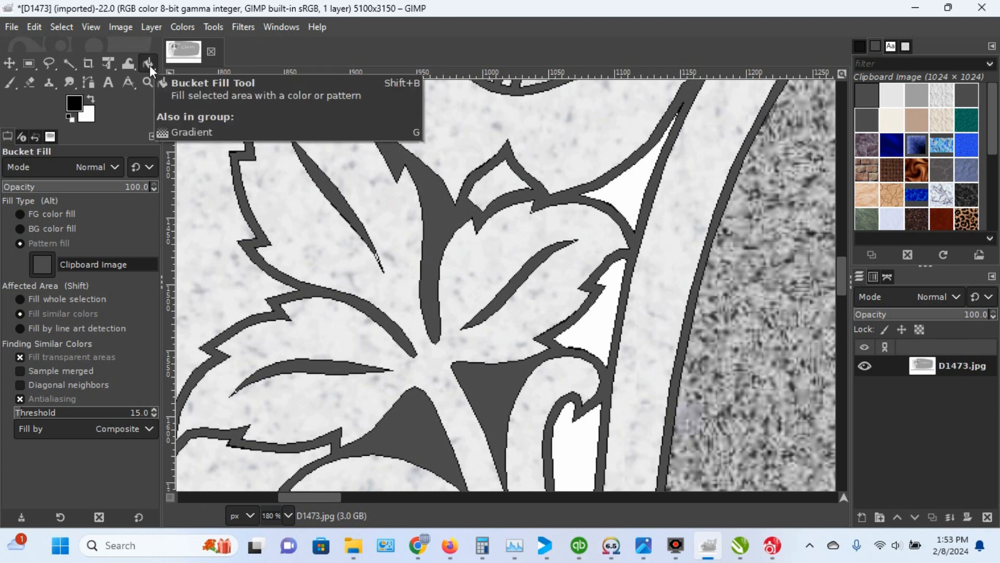
Step: Fill the remaining white gaps between the lower leaves and the long curved scroll with the Design Mart Gray Frost pattern
click(892, 97)
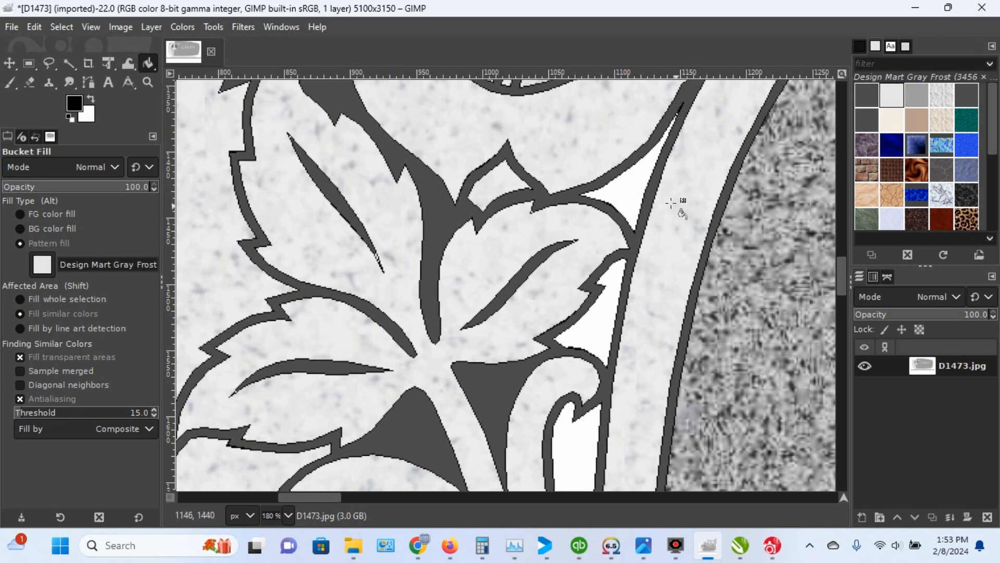
click(630, 208)
click(580, 453)
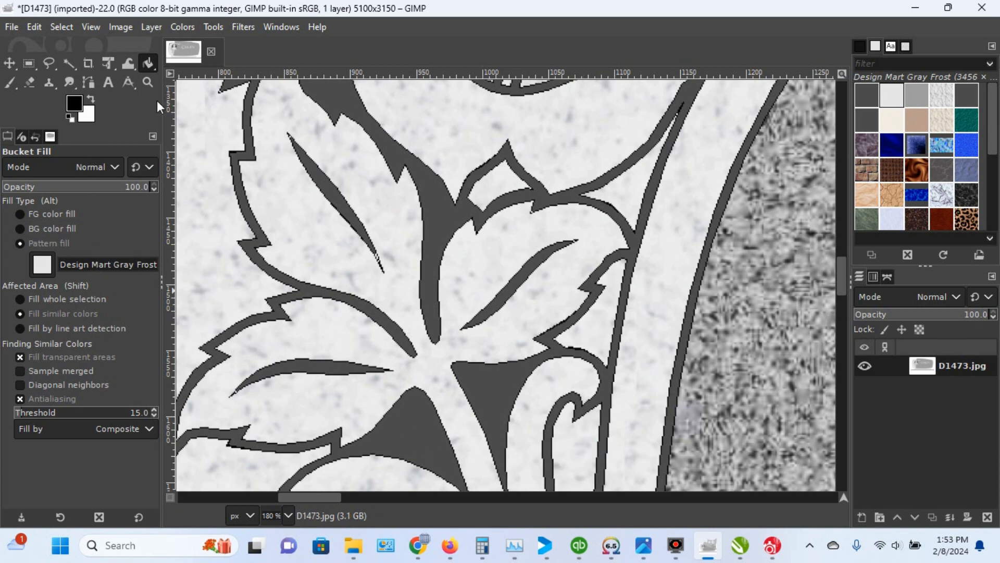
Step: Fill the thin white accent line inside the curled upper end of the scroll with the Clipboard Image pattern
click(148, 81)
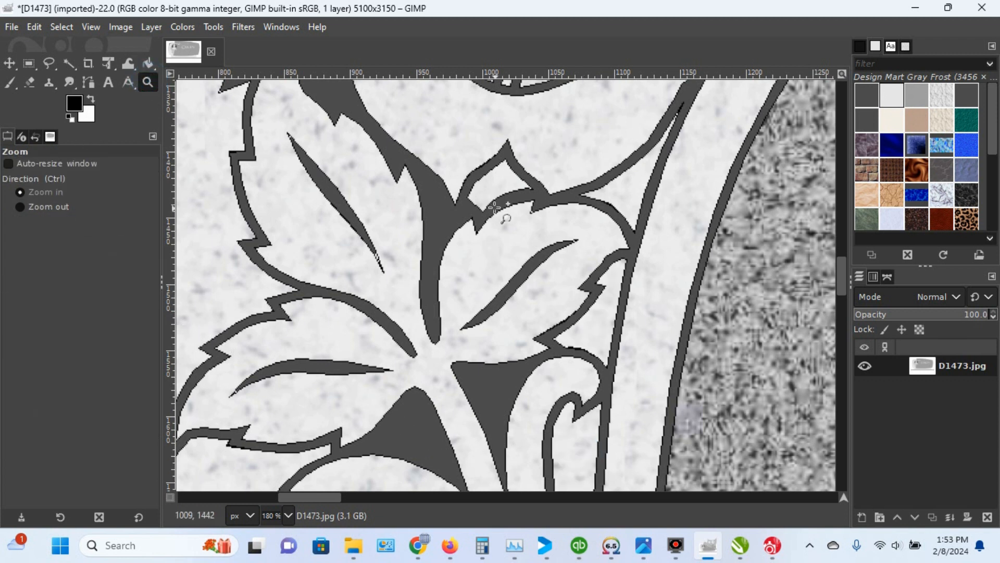
key(ctrl)
ctrl+click(491, 255)
ctrl+click(492, 255)
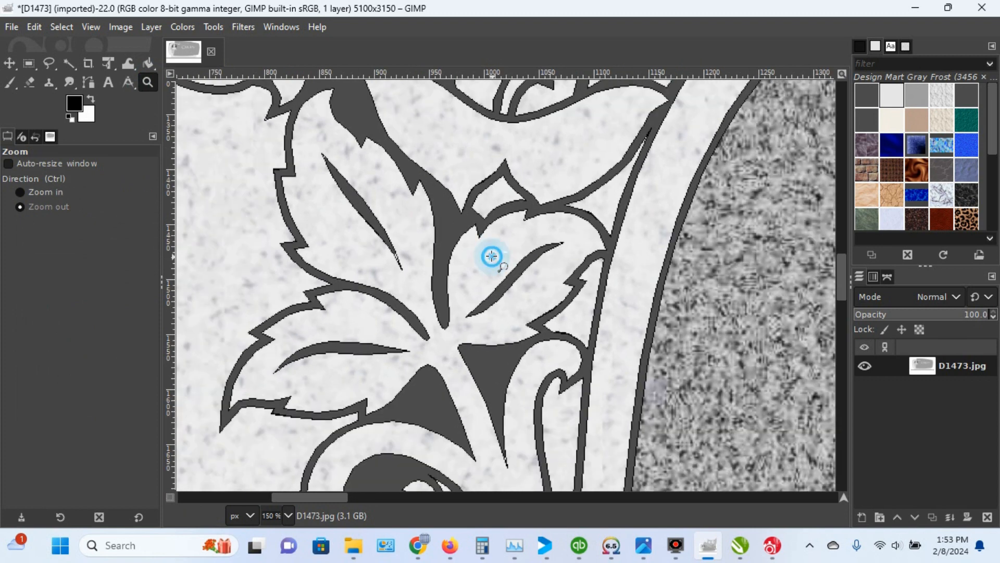
ctrl+click(491, 255)
ctrl+click(491, 255)
ctrl+click(491, 255)
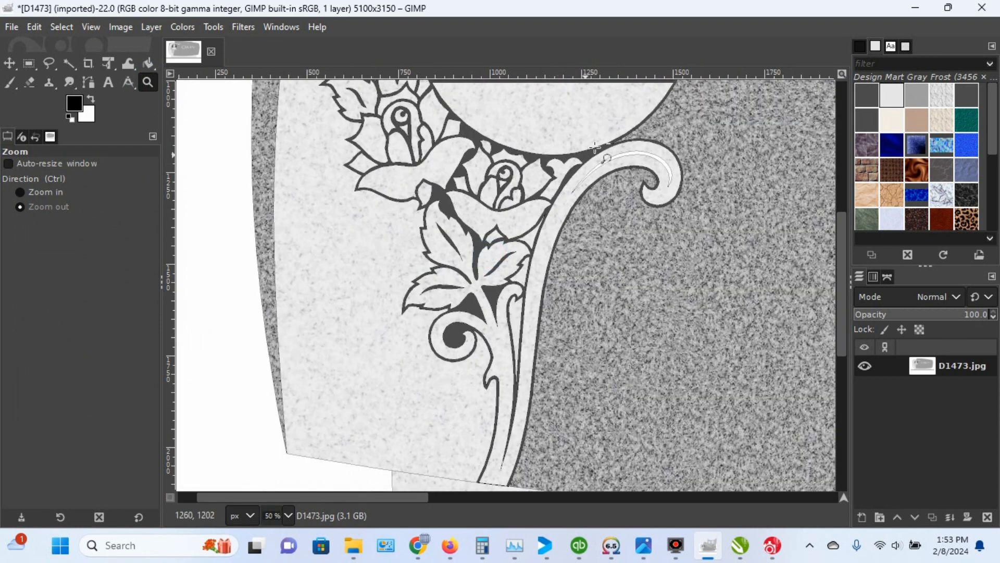
drag(547, 123, 694, 205)
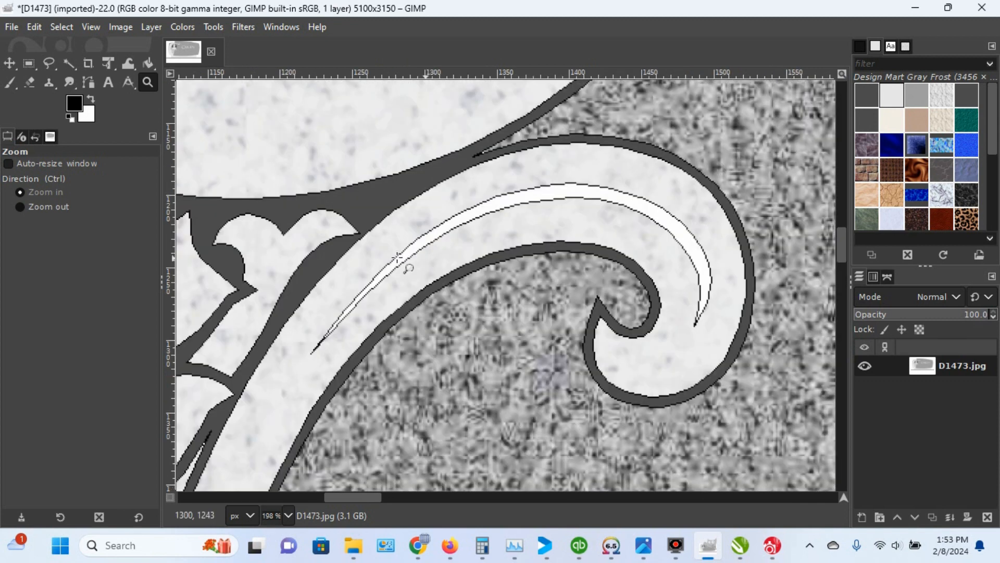
click(875, 95)
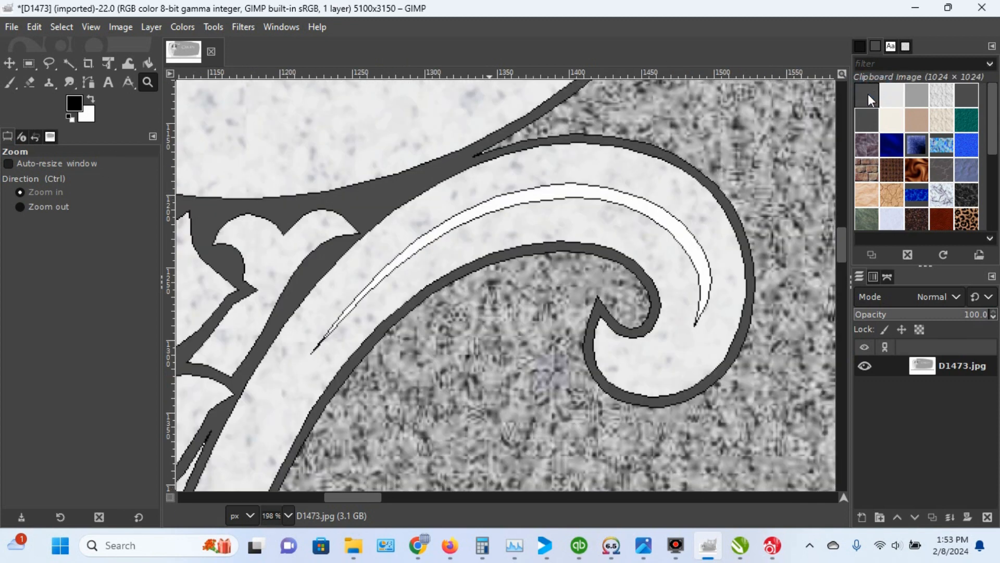
click(690, 241)
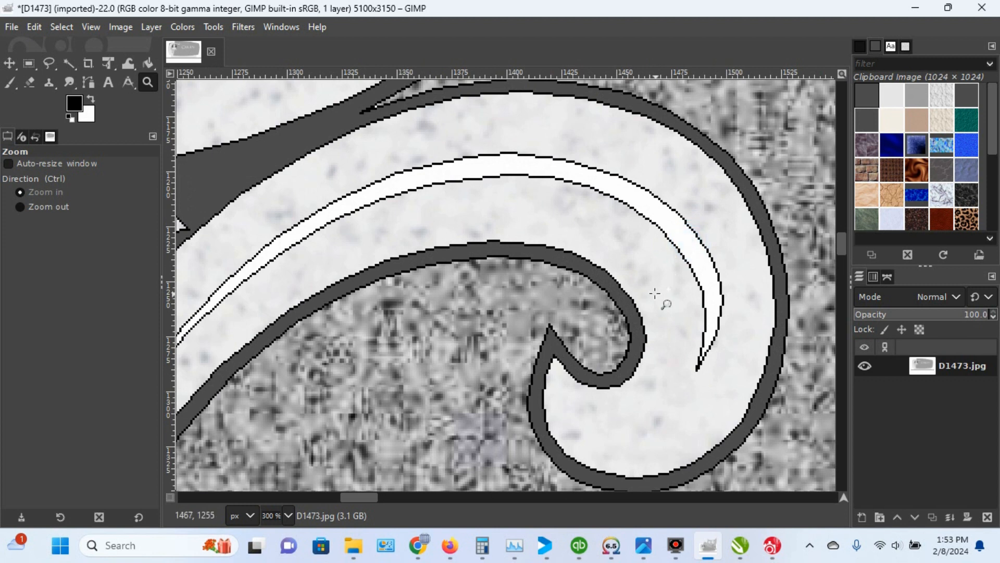
click(149, 64)
click(689, 251)
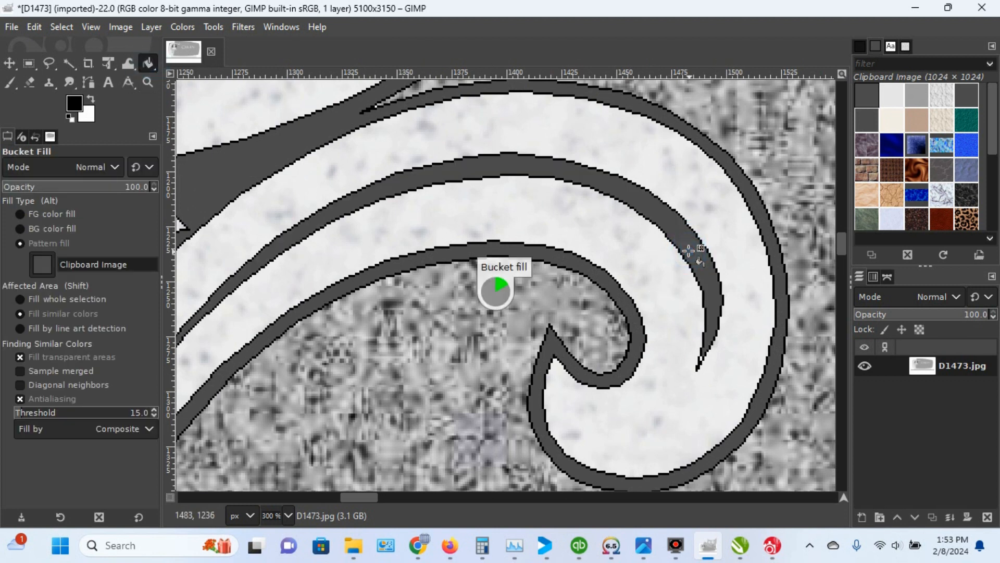
Step: Fill all letters of the family name on the monument face with the Design Mart Gray Frost pattern
click(148, 82)
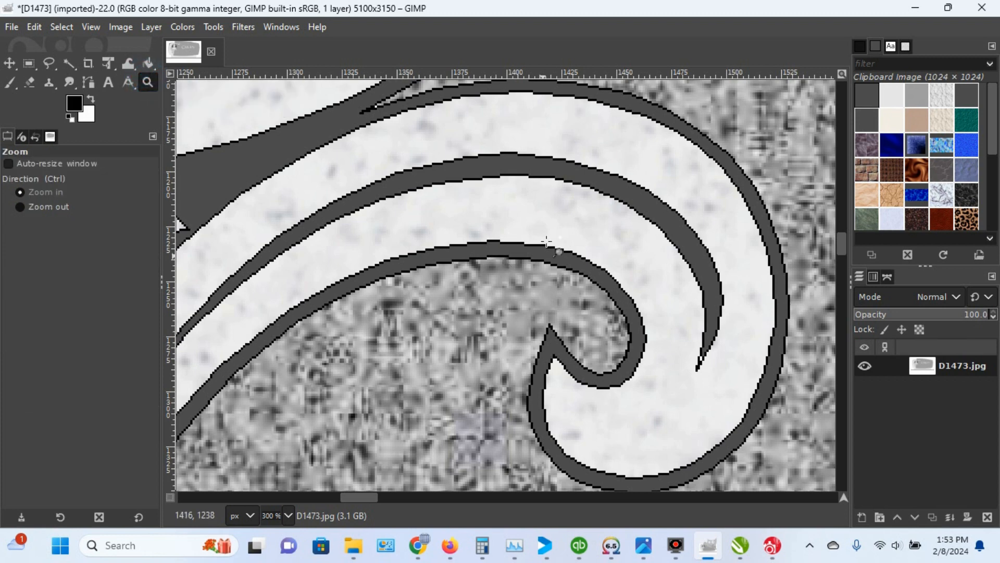
ctrl+click(542, 203)
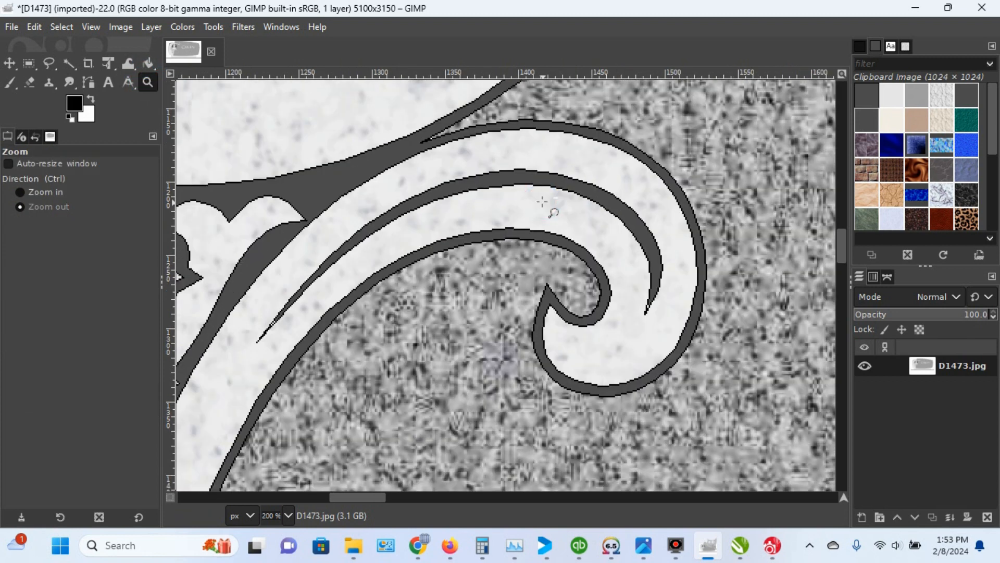
ctrl+click(542, 202)
ctrl+click(542, 202)
ctrl+click(542, 202)
ctrl+click(541, 202)
ctrl+click(541, 202)
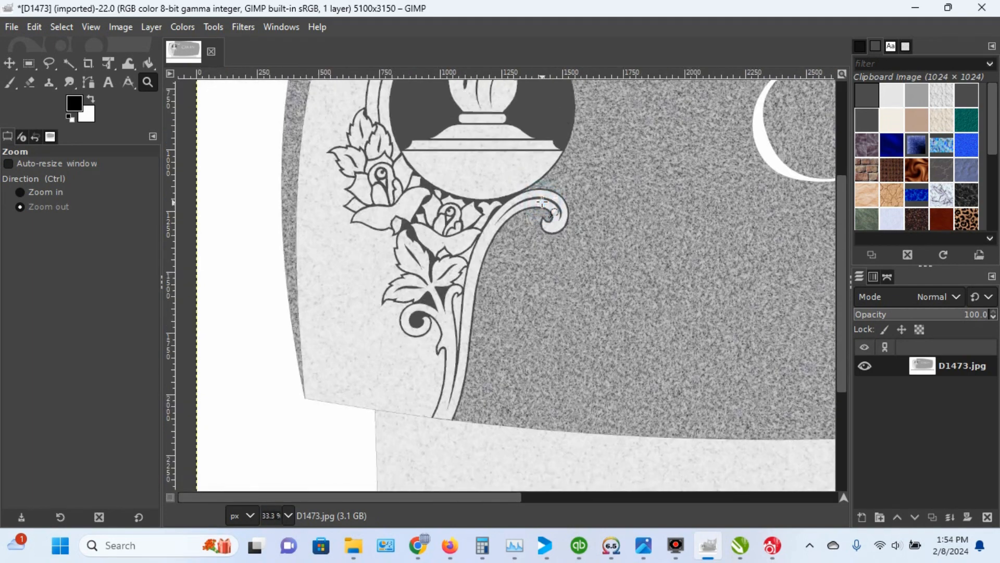
ctrl+click(645, 196)
ctrl+click(698, 258)
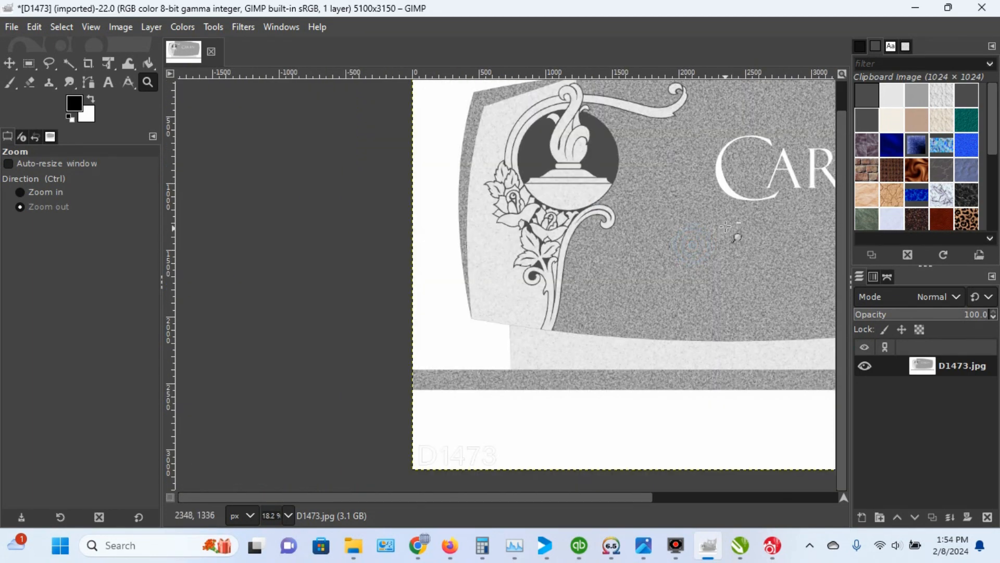
ctrl+click(691, 270)
scroll(661, 498, right, 1)
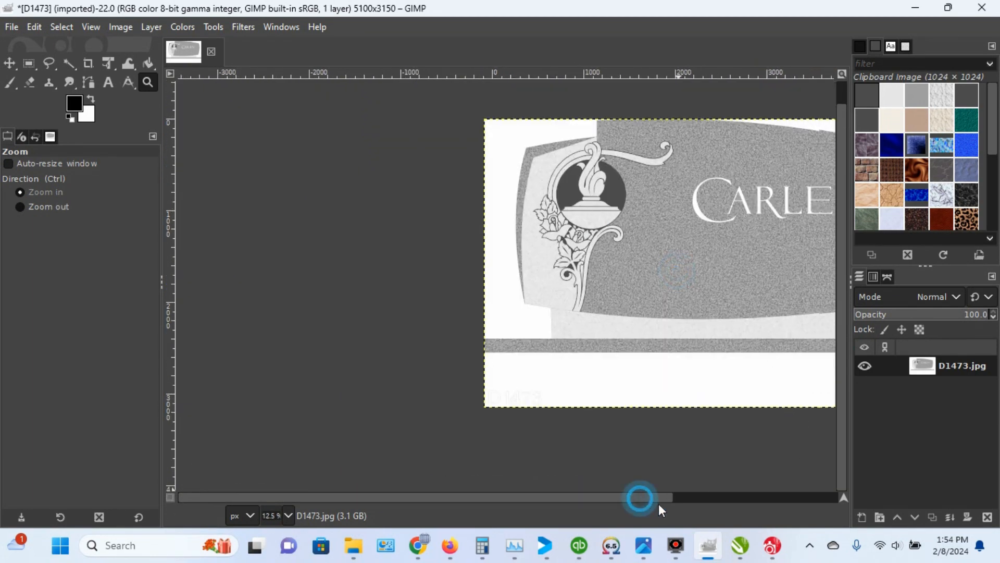
drag(658, 504, 689, 514)
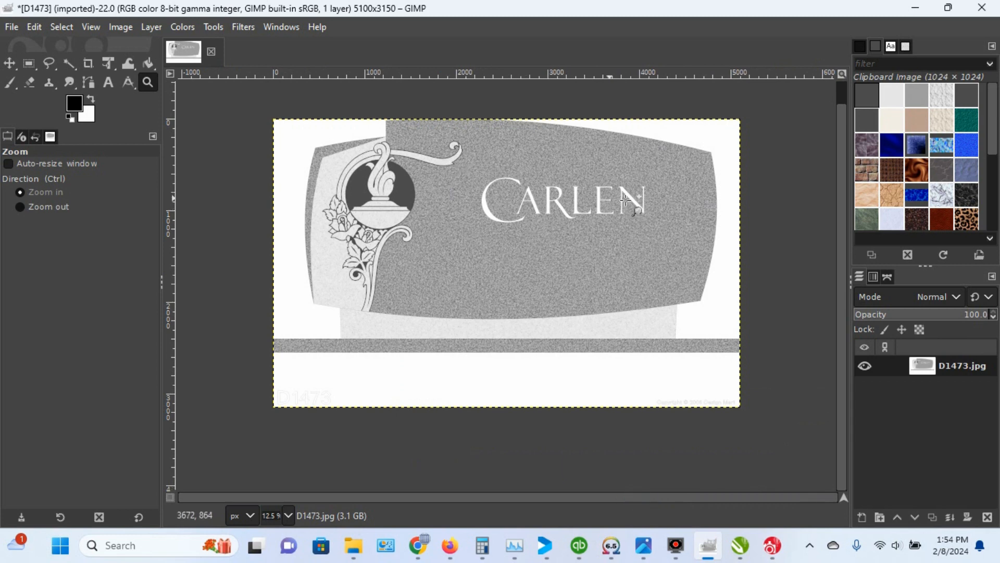
drag(475, 167, 641, 212)
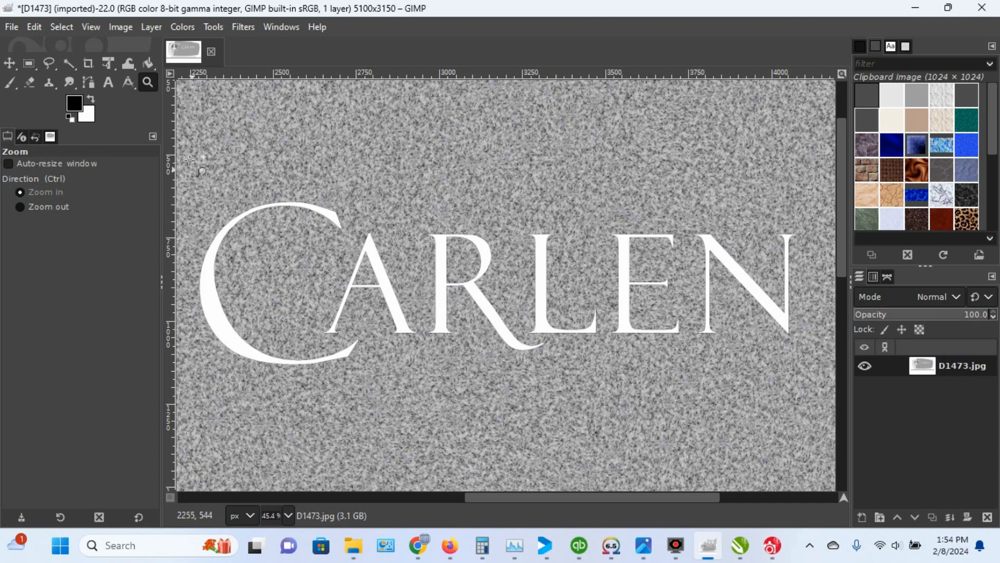
click(148, 63)
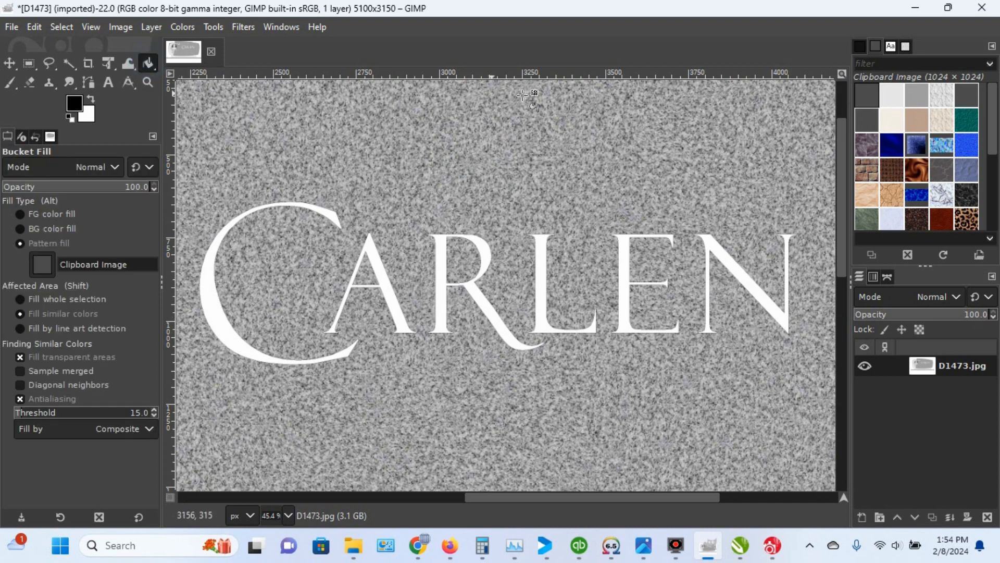
click(747, 277)
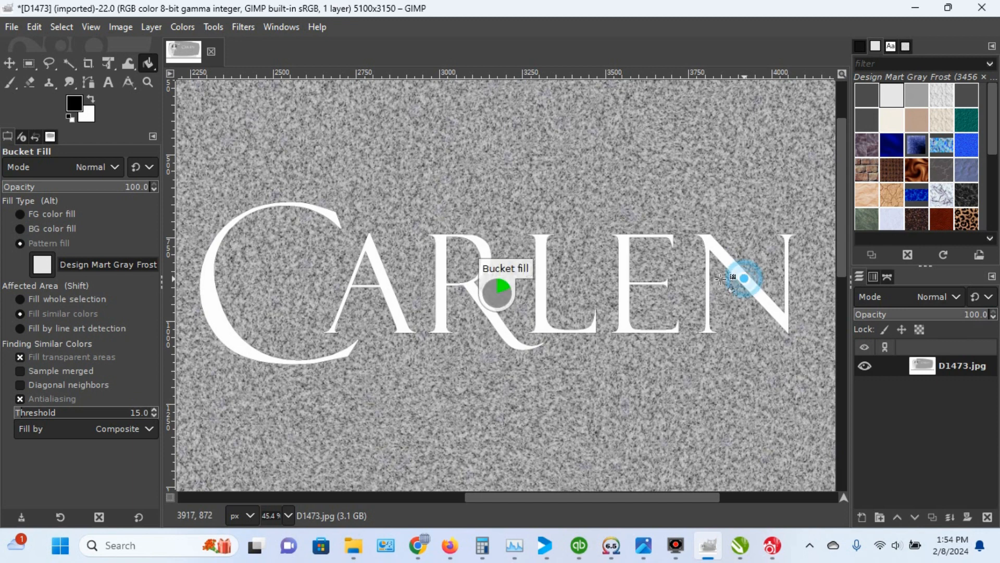
click(628, 290)
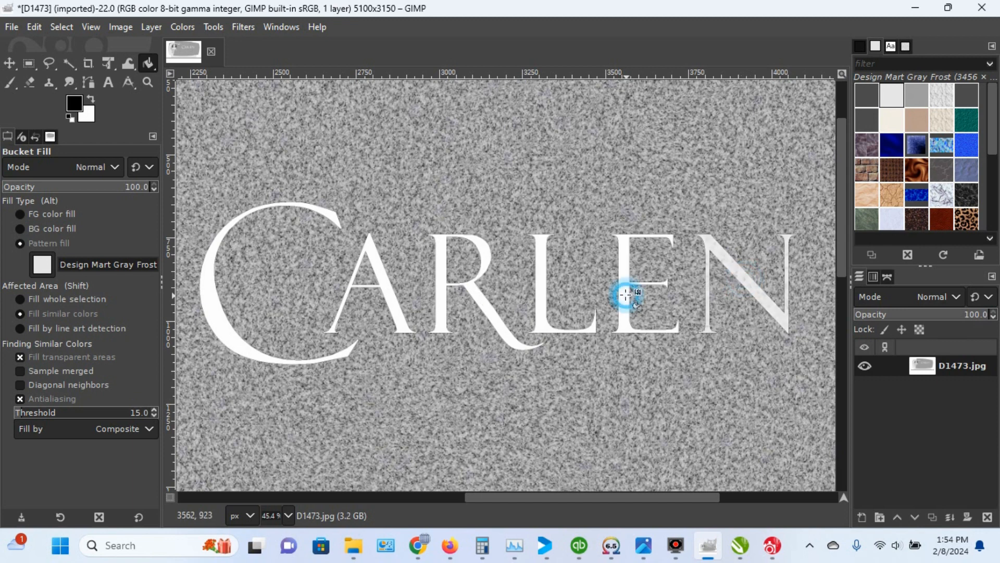
click(542, 296)
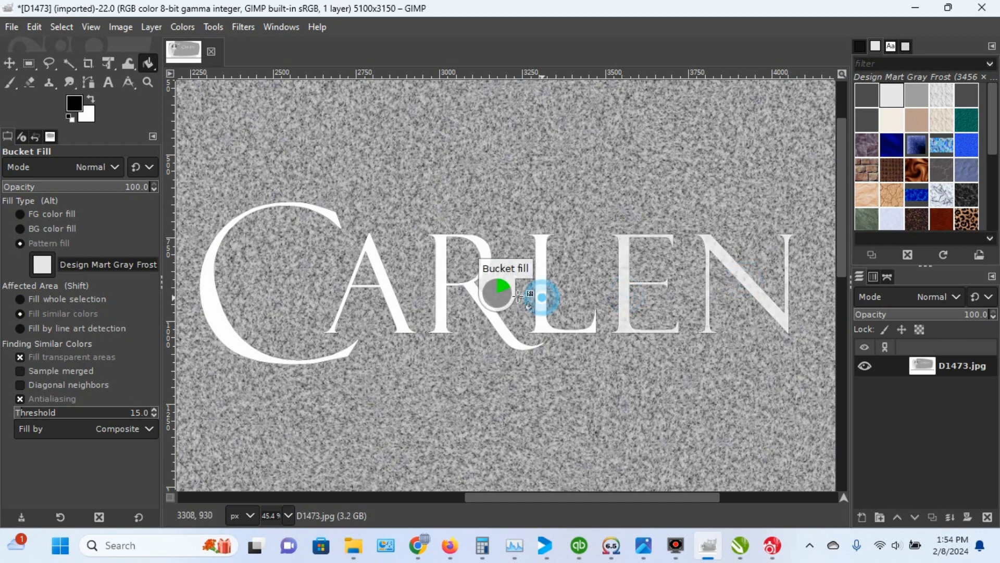
click(498, 323)
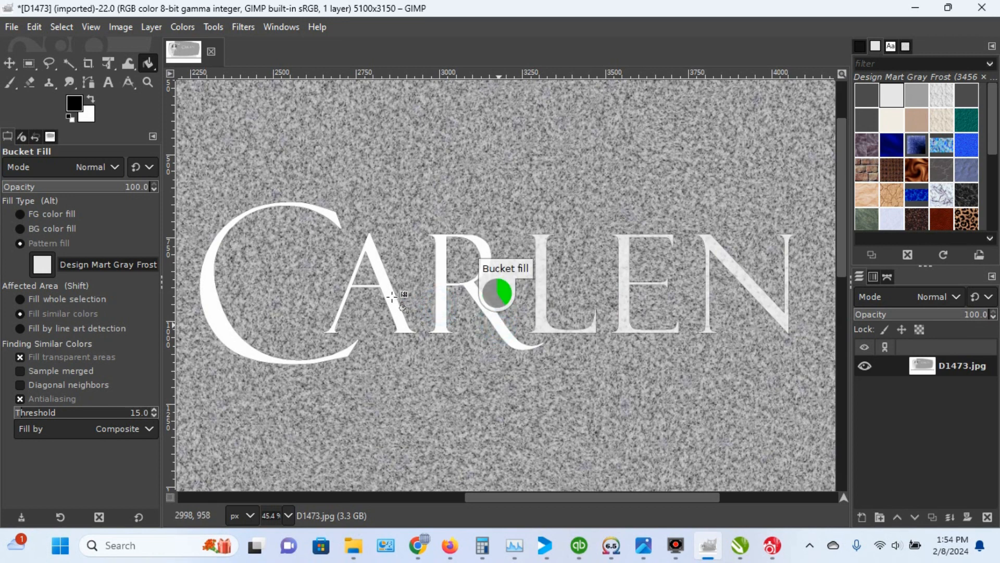
click(221, 327)
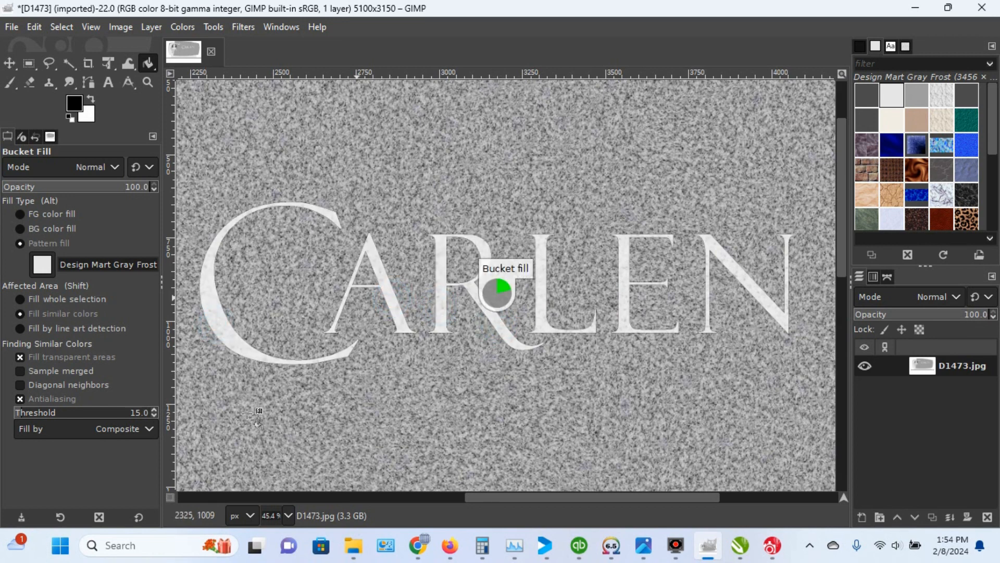
Step: Fill the white front of the base below the dark horizontal strip with the Design Mart Gray Rock Pitch pattern
click(148, 83)
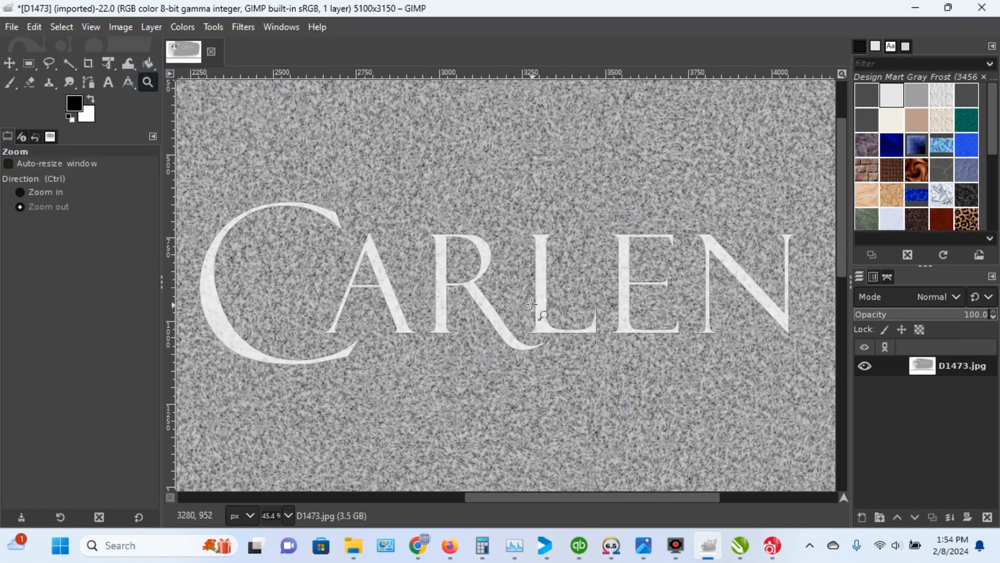
click(514, 381)
click(514, 382)
click(514, 381)
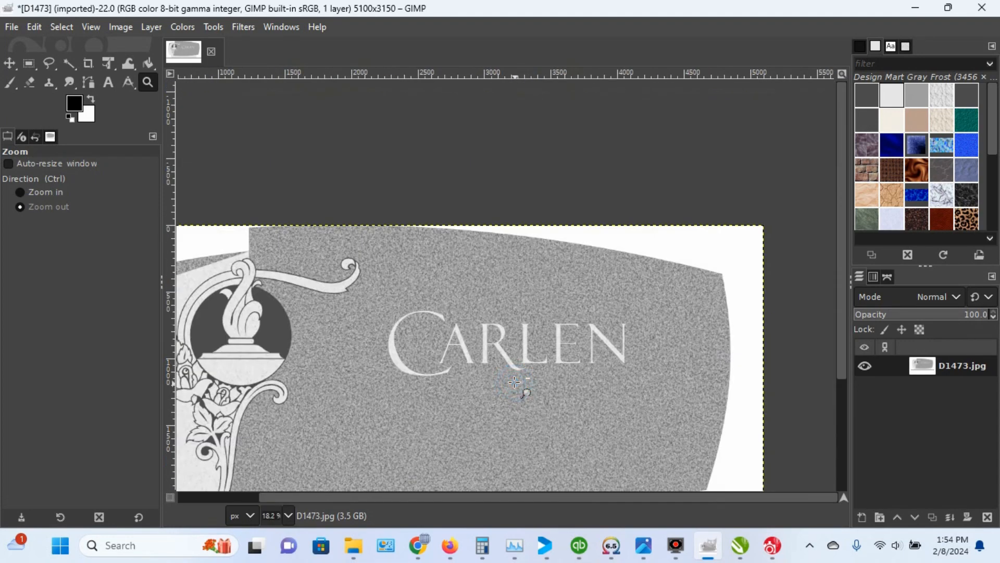
drag(844, 277, 847, 324)
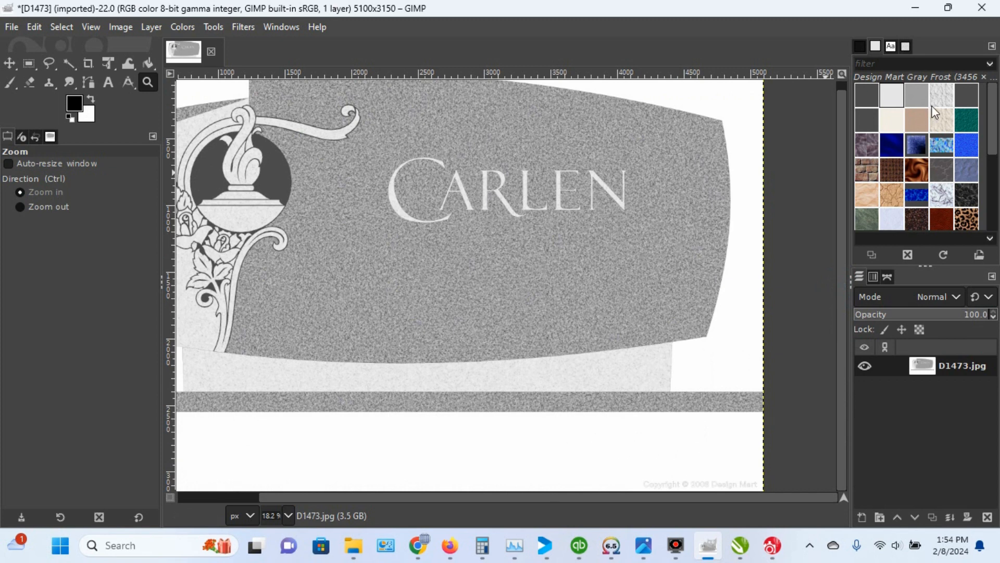
click(149, 63)
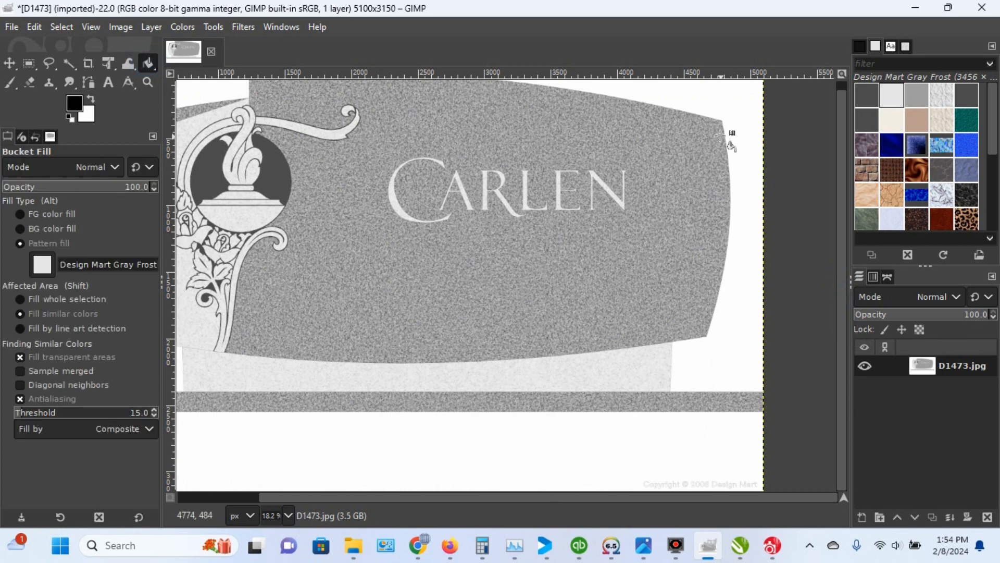
click(948, 104)
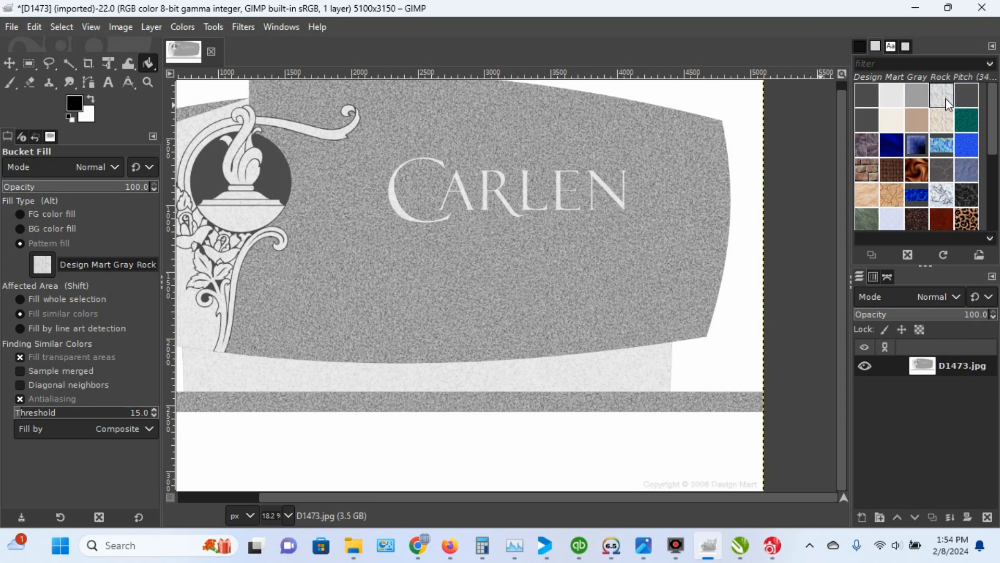
click(532, 447)
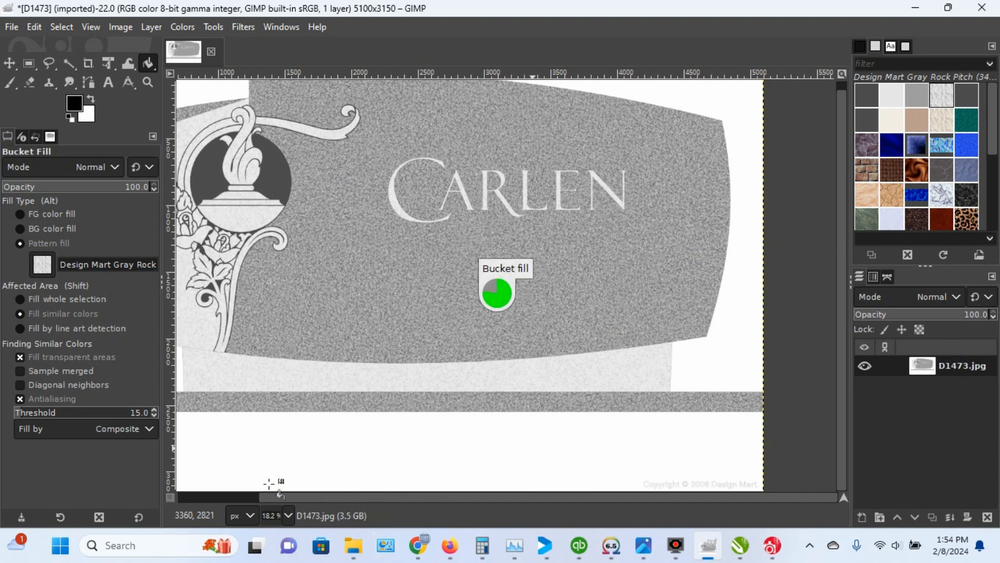
click(148, 83)
ctrl+click(484, 291)
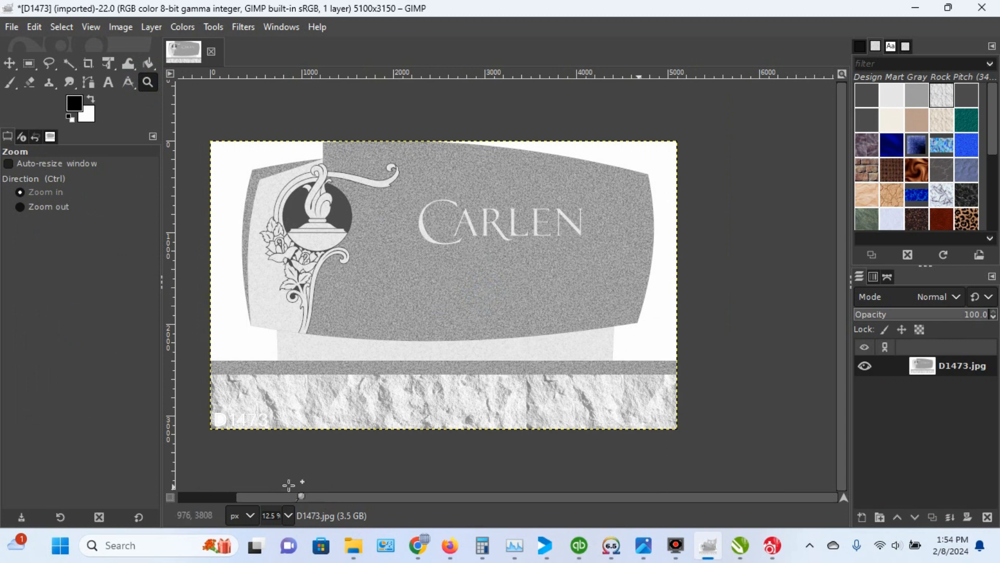
drag(274, 499, 205, 506)
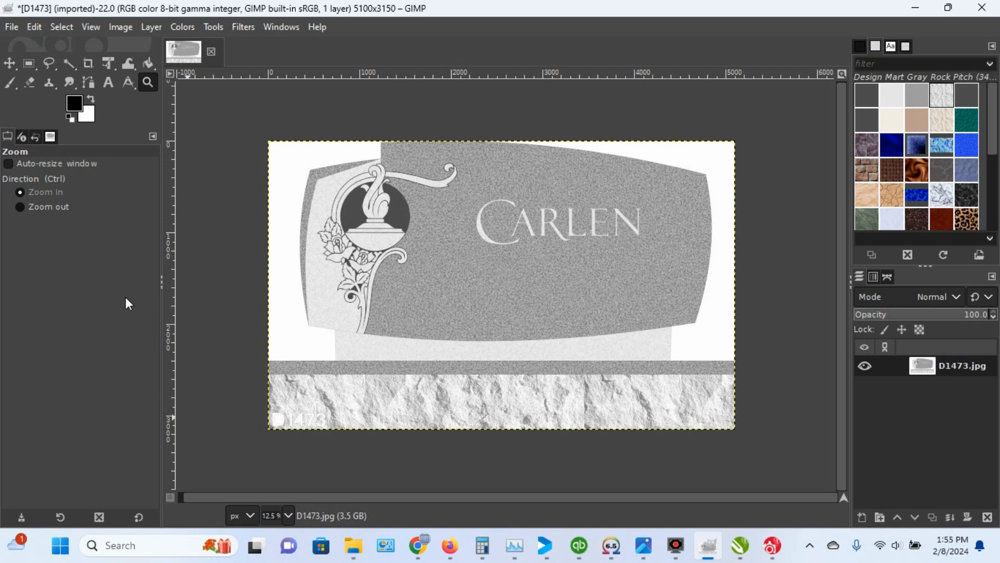
Step: Export the colored monument drawing to the Sample Drawings folder as the JPEG file D1473 color.jpg
click(11, 28)
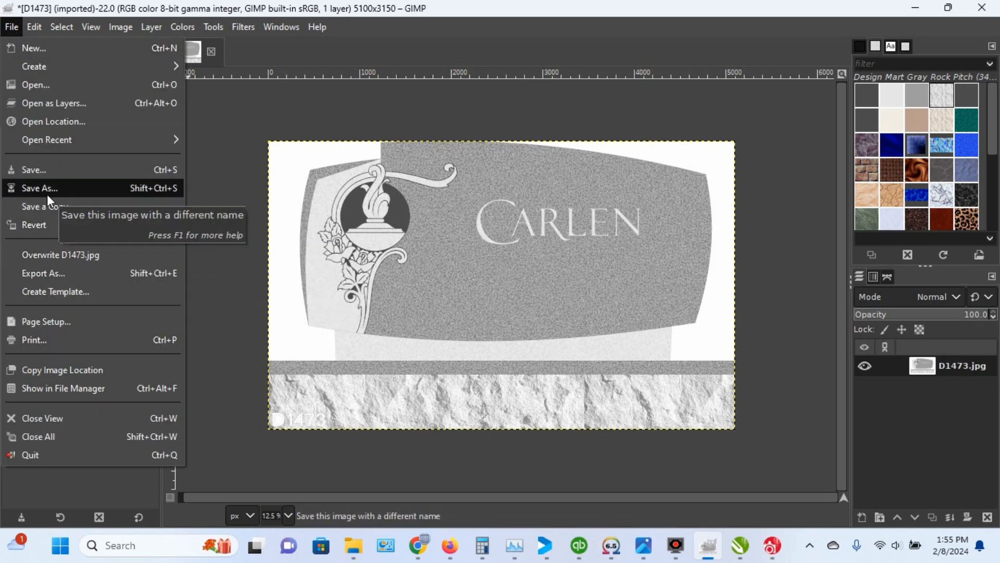
click(45, 276)
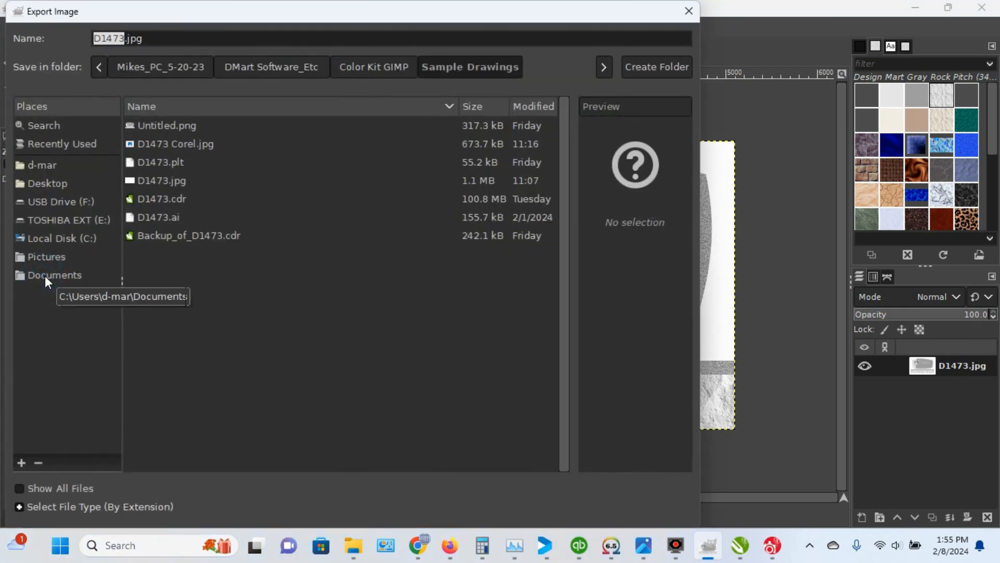
click(125, 38)
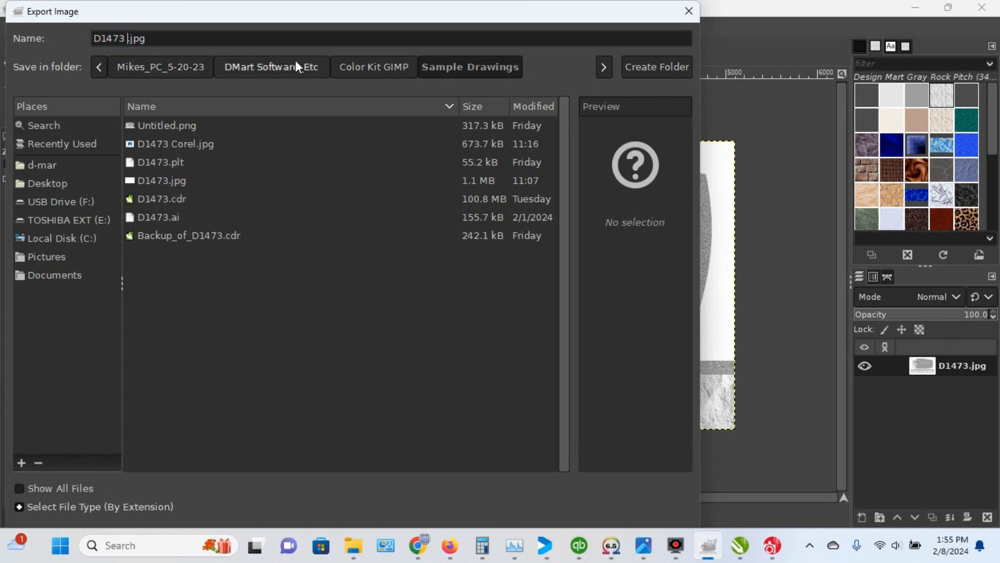
text(color)
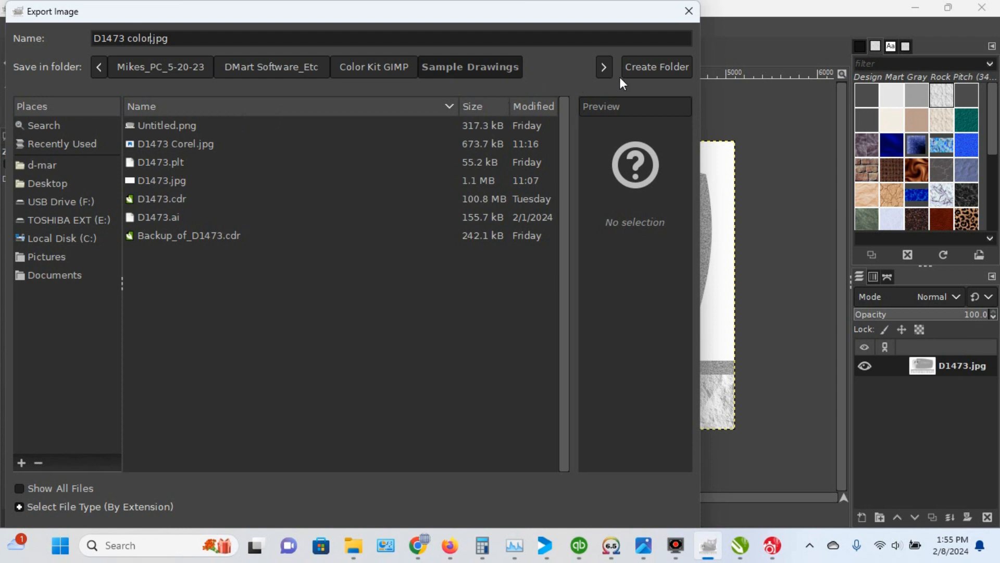
click(189, 37)
key(Return)
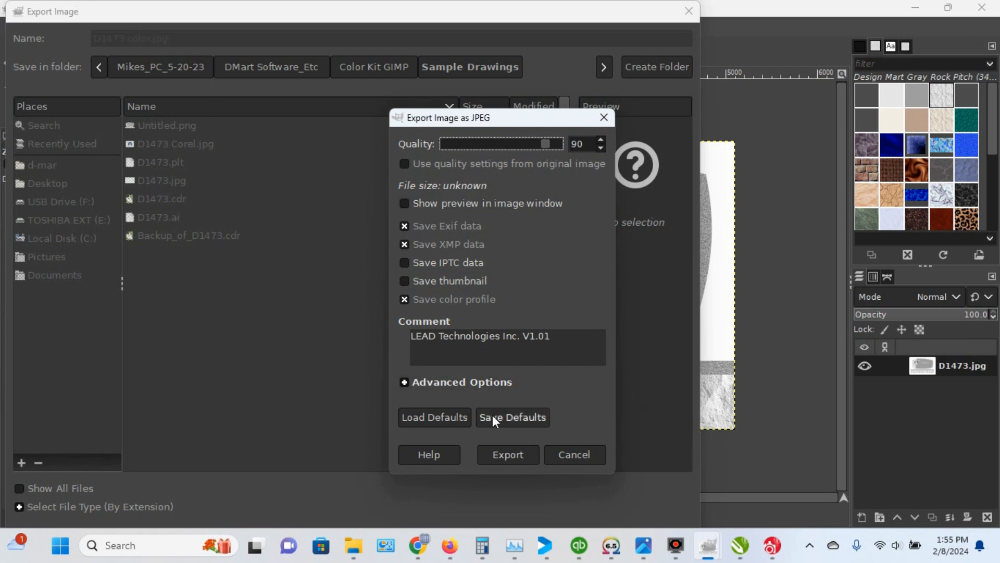
click(491, 452)
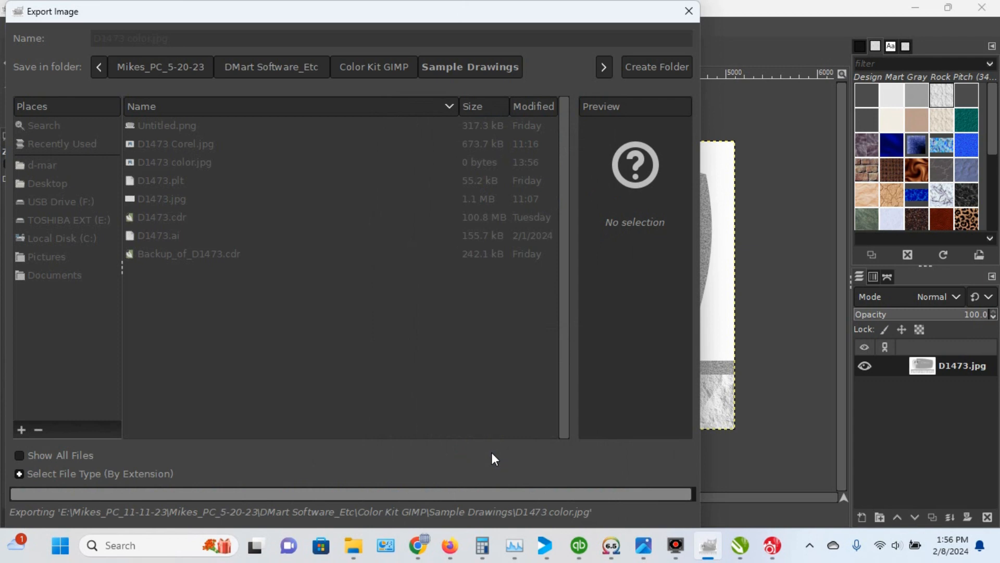
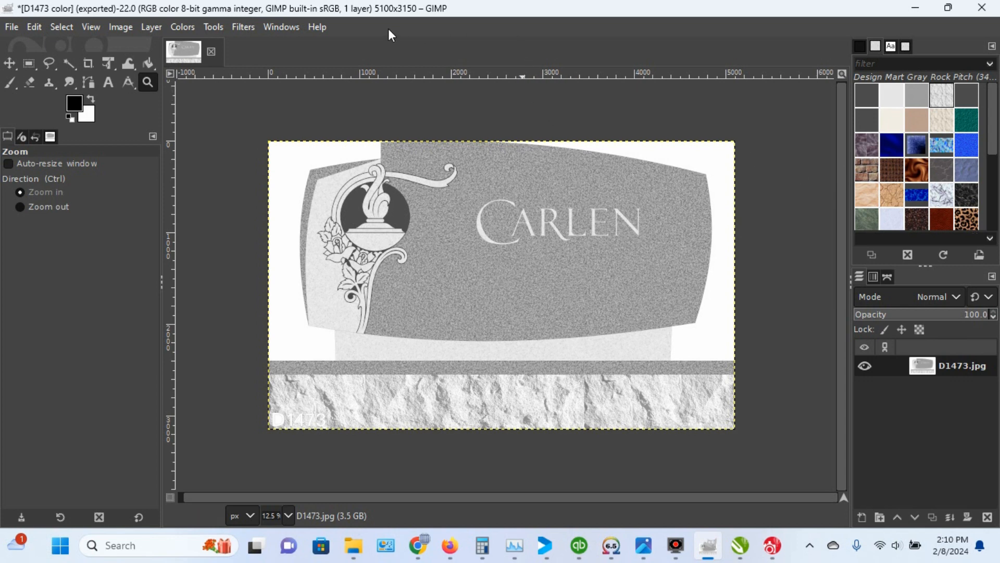
Step: Scale the image to a width of 8 inches with the height kept in proportion
click(121, 27)
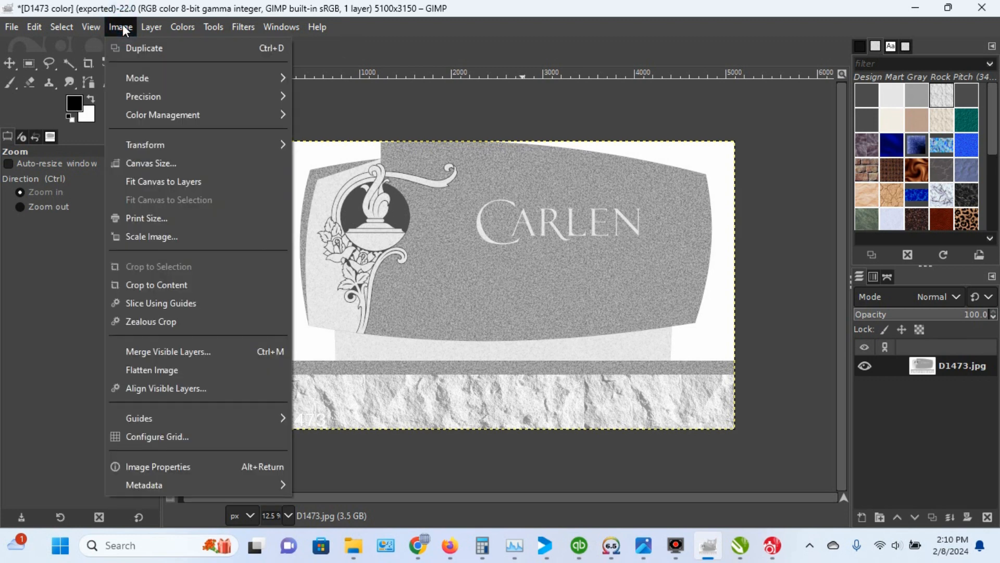
click(152, 236)
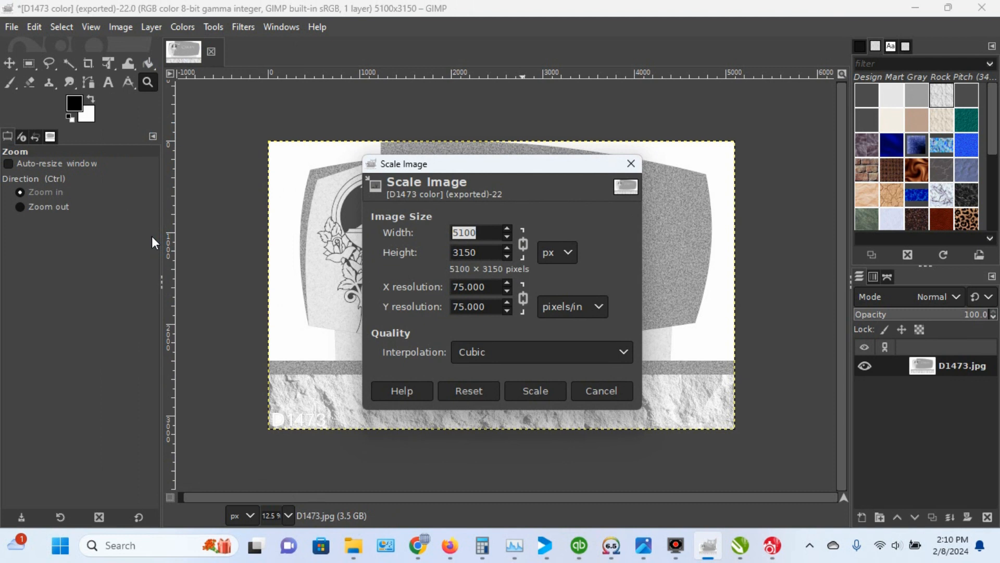
click(567, 252)
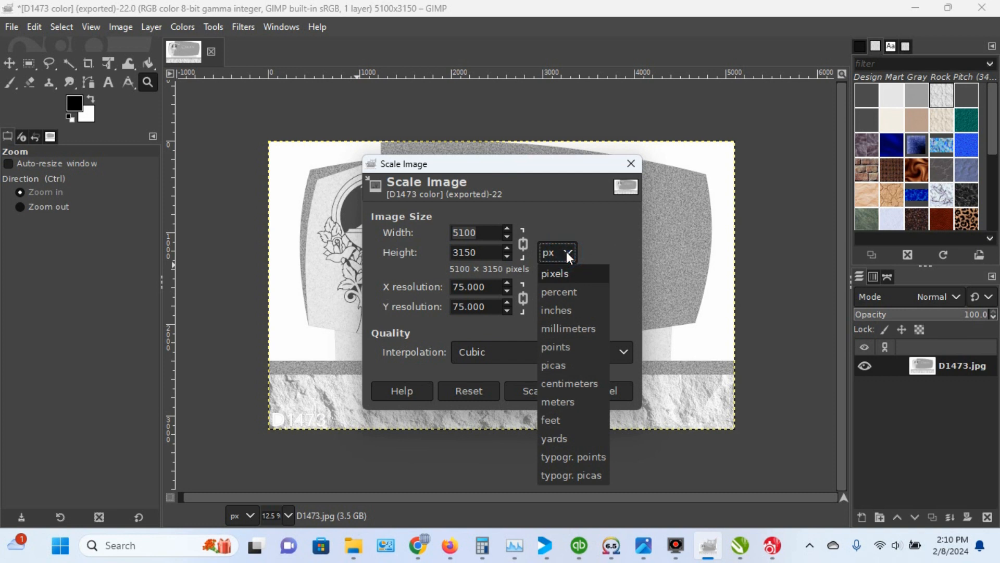
click(555, 314)
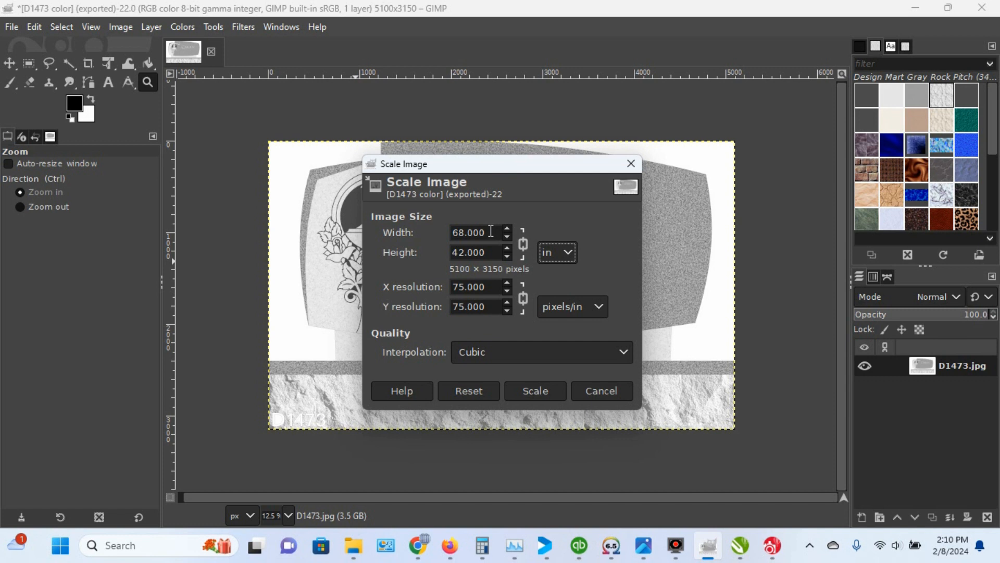
drag(491, 231, 447, 231)
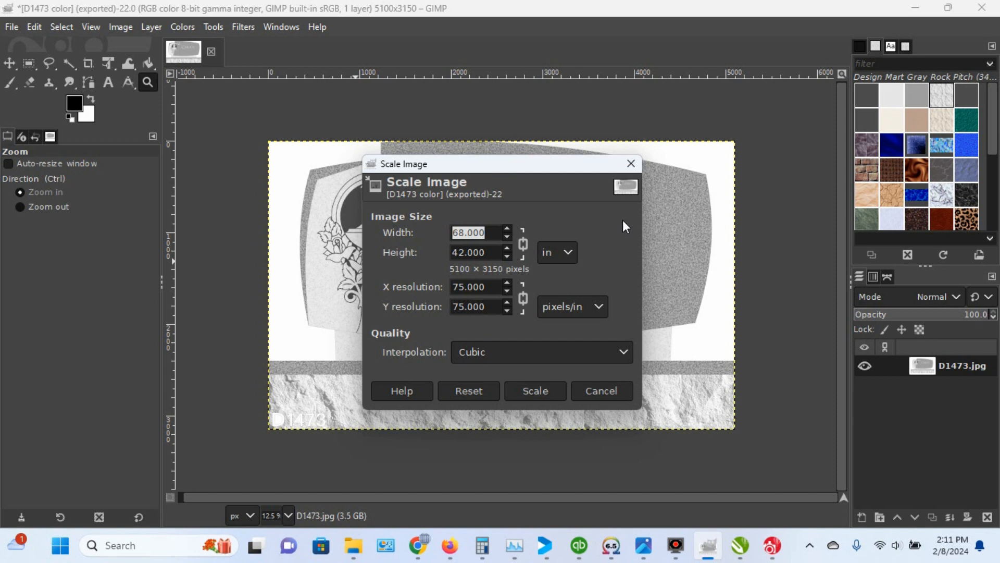
text(8)
click(488, 252)
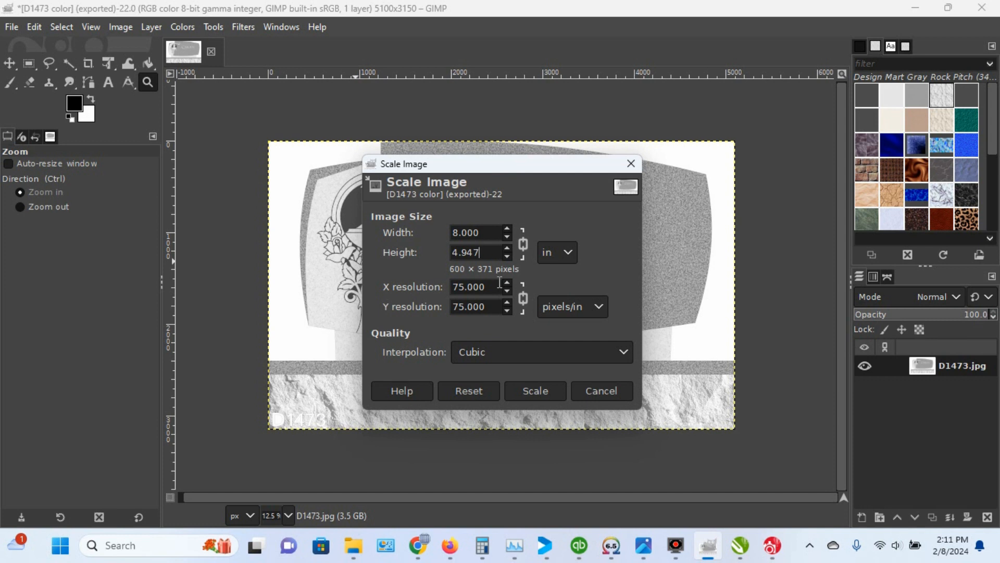
click(522, 390)
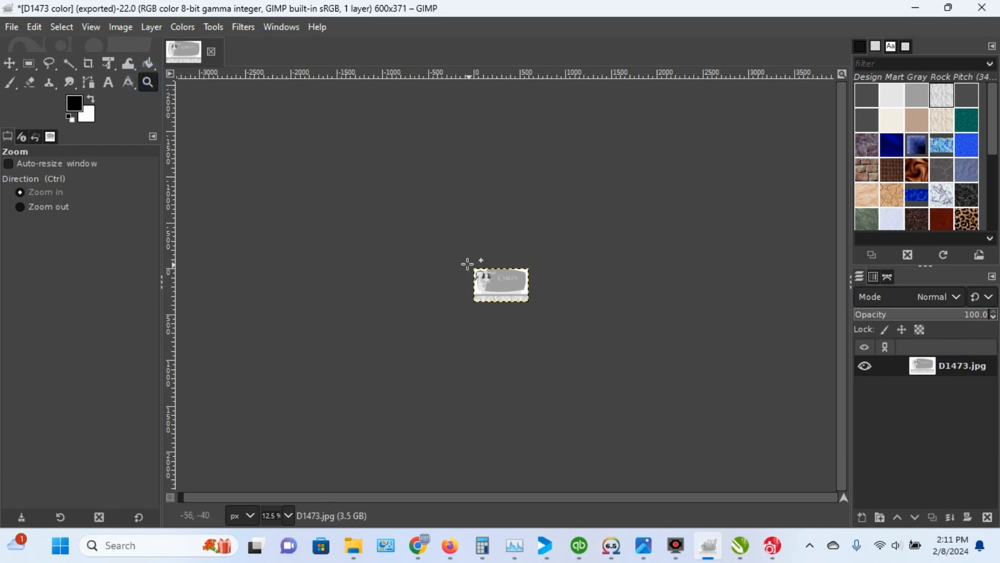
Step: Export the reduced drawing to the Sample Drawings folder as the JPEG file D1473 color small.jpg
drag(459, 258, 547, 317)
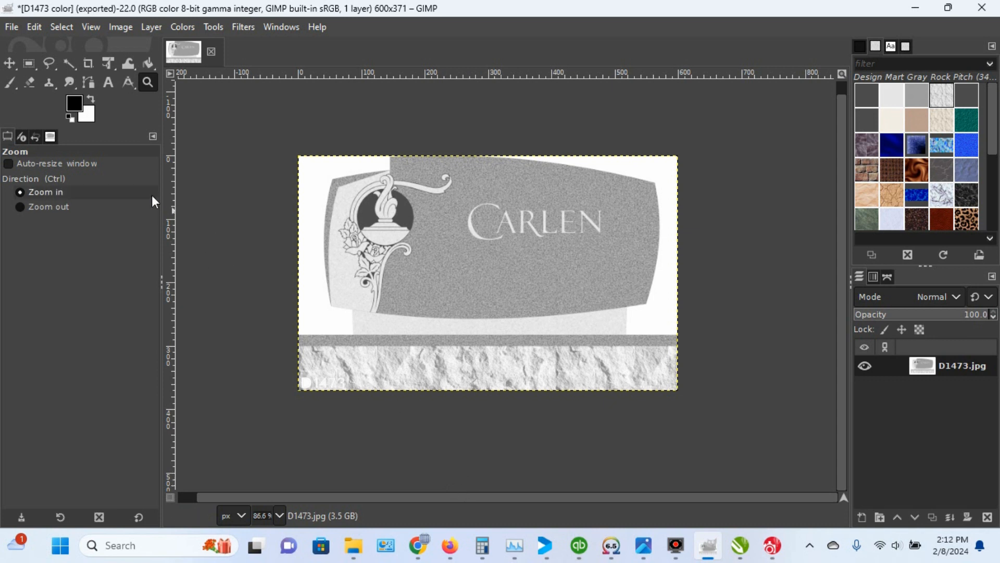
click(11, 27)
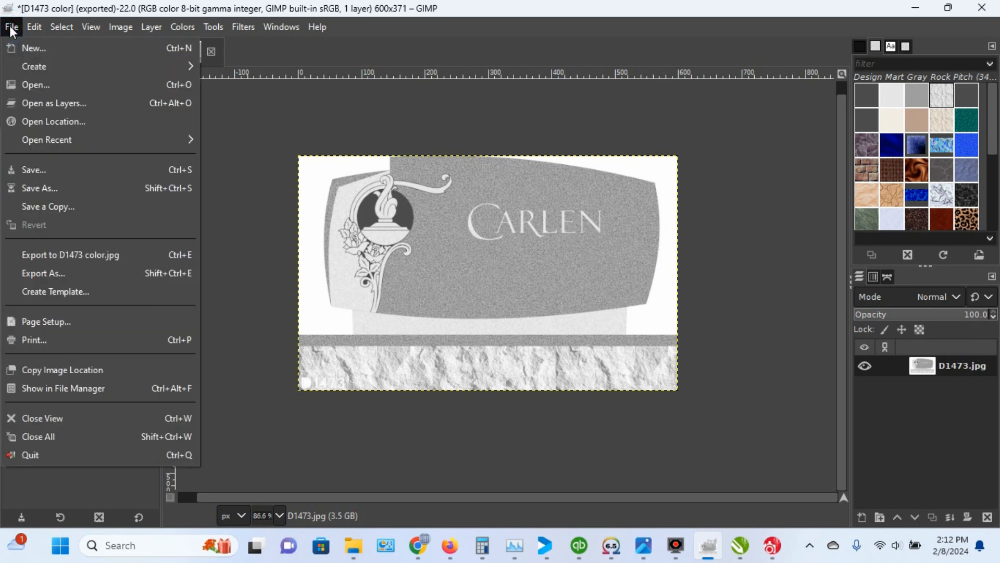
click(36, 272)
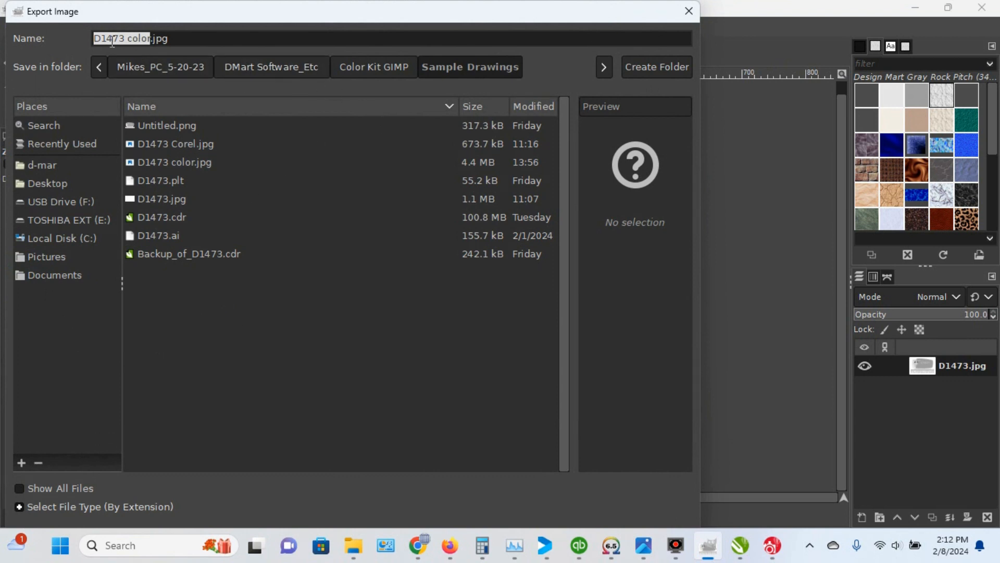
click(130, 40)
click(149, 39)
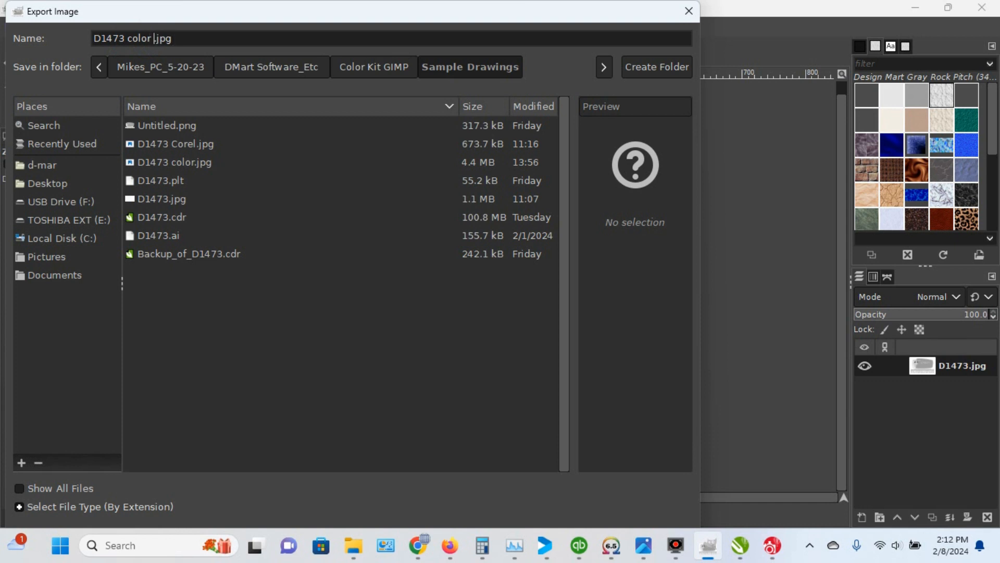
text(small)
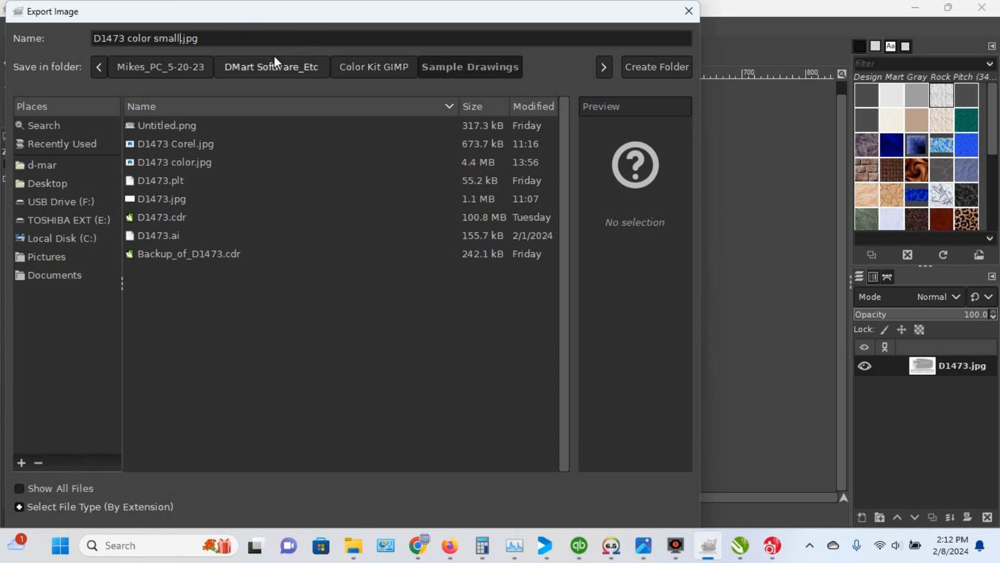
key(Return)
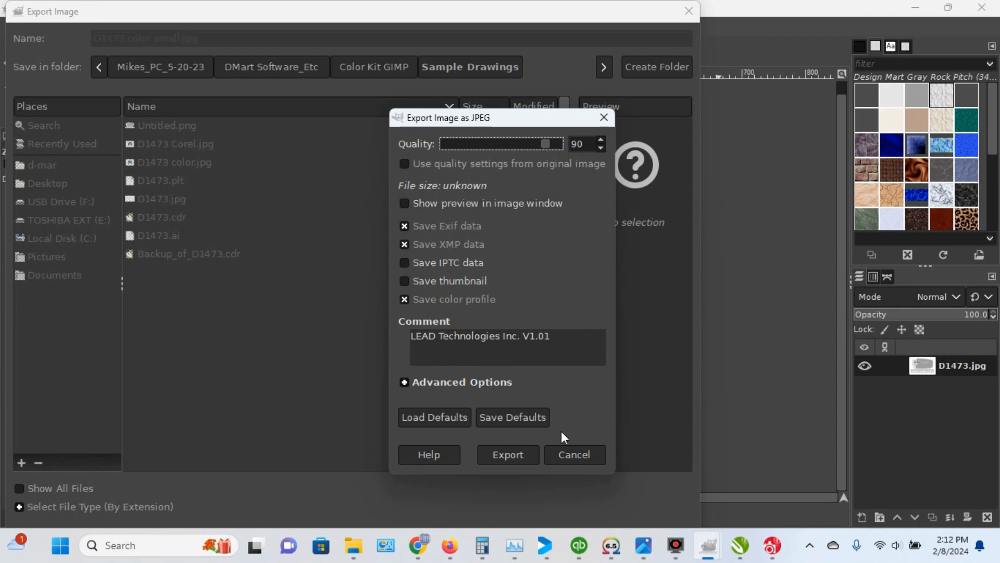
click(521, 452)
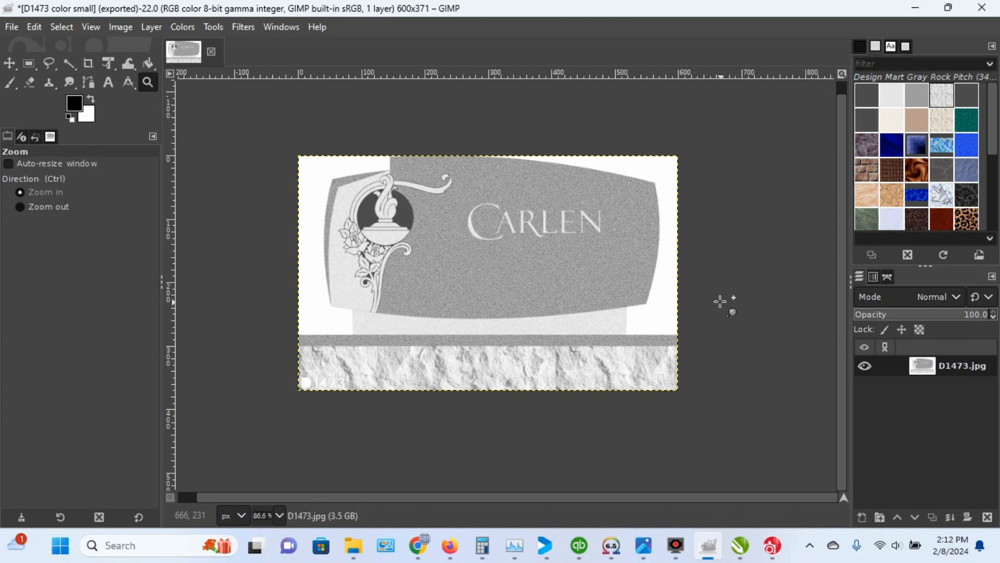
Step: Open Background 10.jpg from the Backgrounds folder and convert it to the built-in sRGB color profile
mouse_move(670, 549)
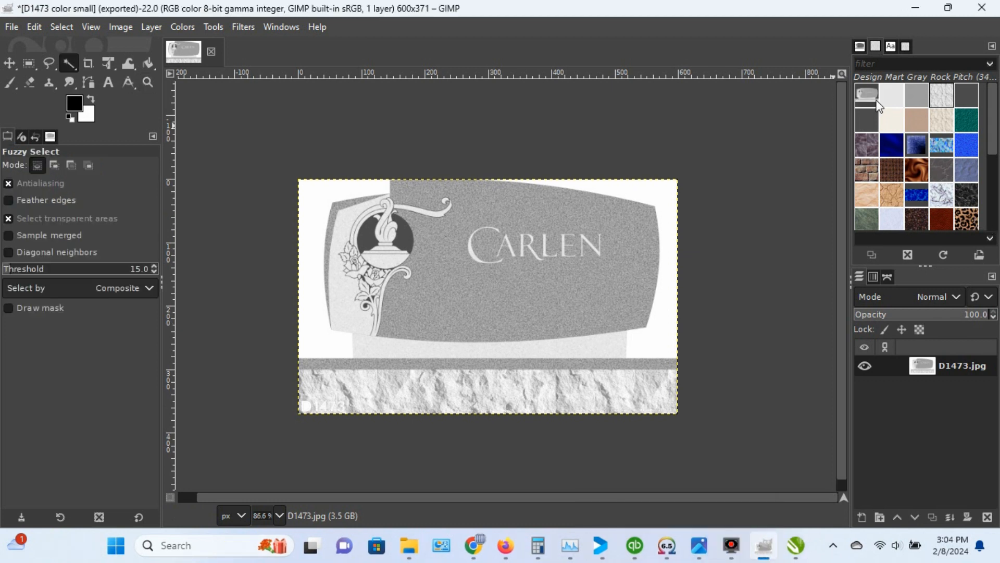
click(13, 32)
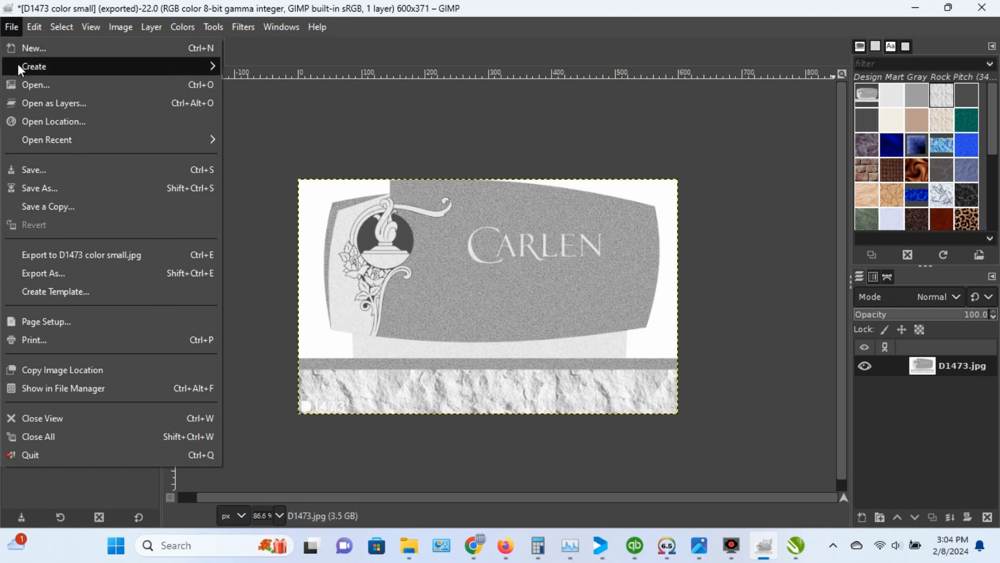
click(28, 84)
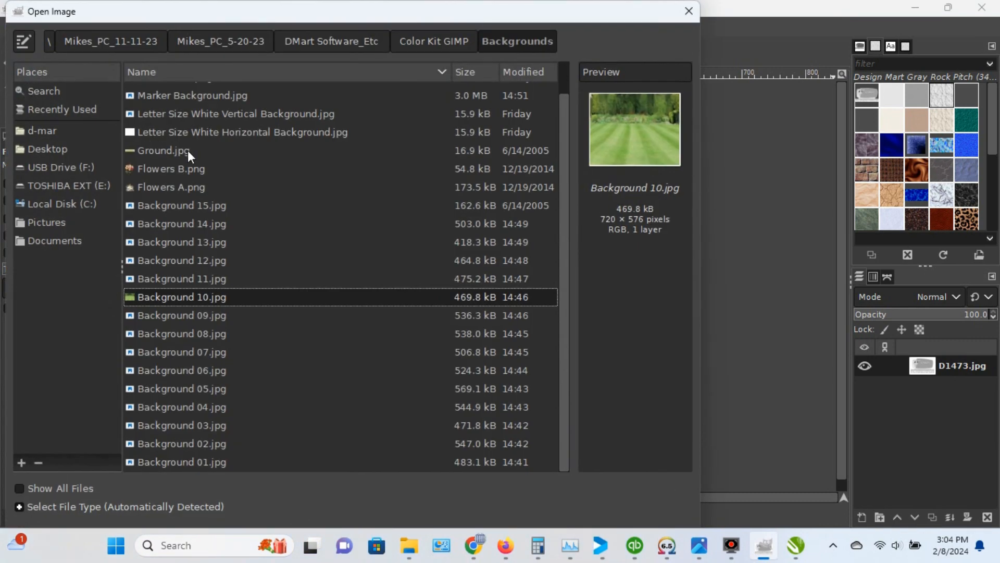
click(166, 298)
double_click(166, 298)
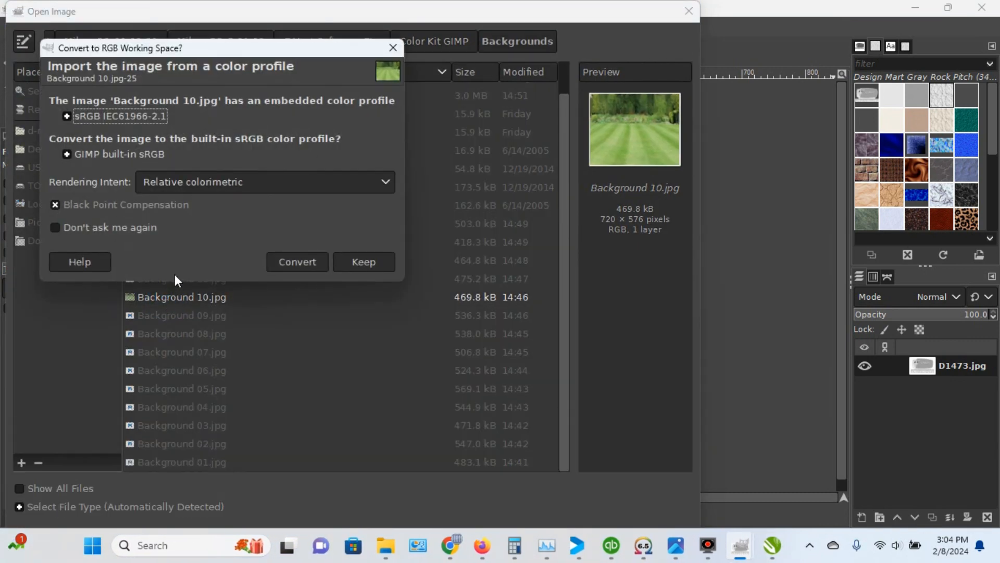
click(289, 261)
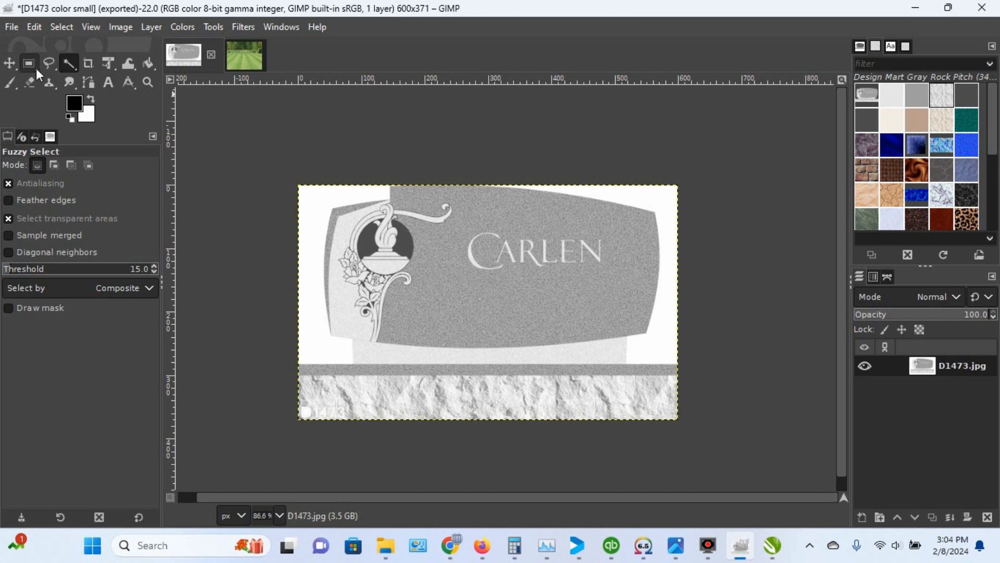
Step: Try to paste the whole monument drawing, white surroundings included, onto the Background 10 image, and undo the paste
click(34, 27)
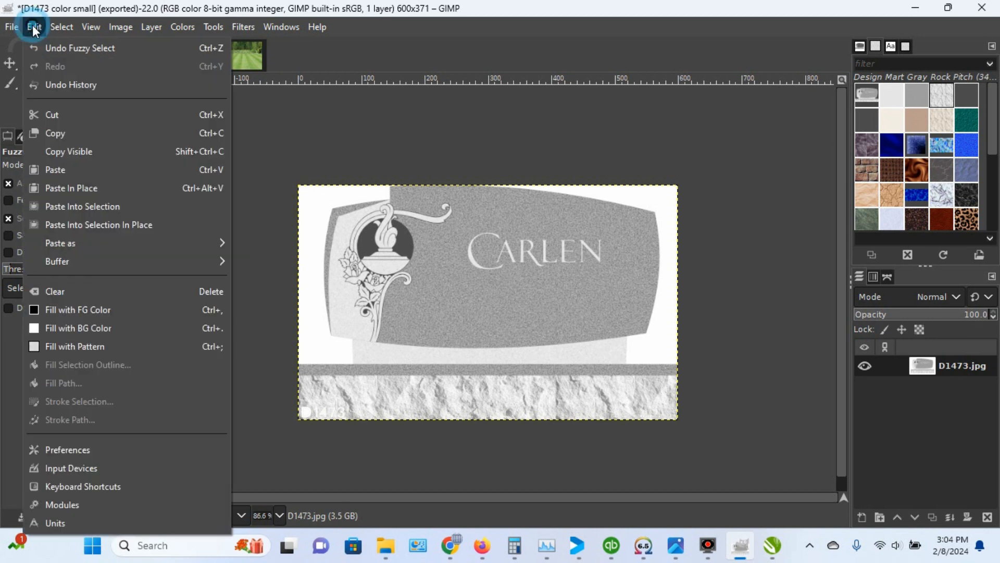
click(73, 133)
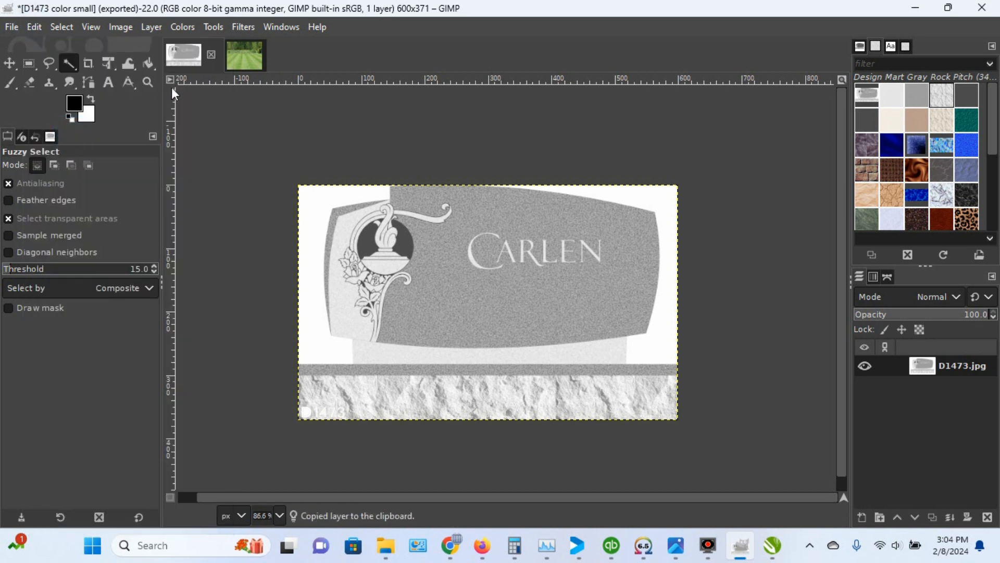
click(245, 48)
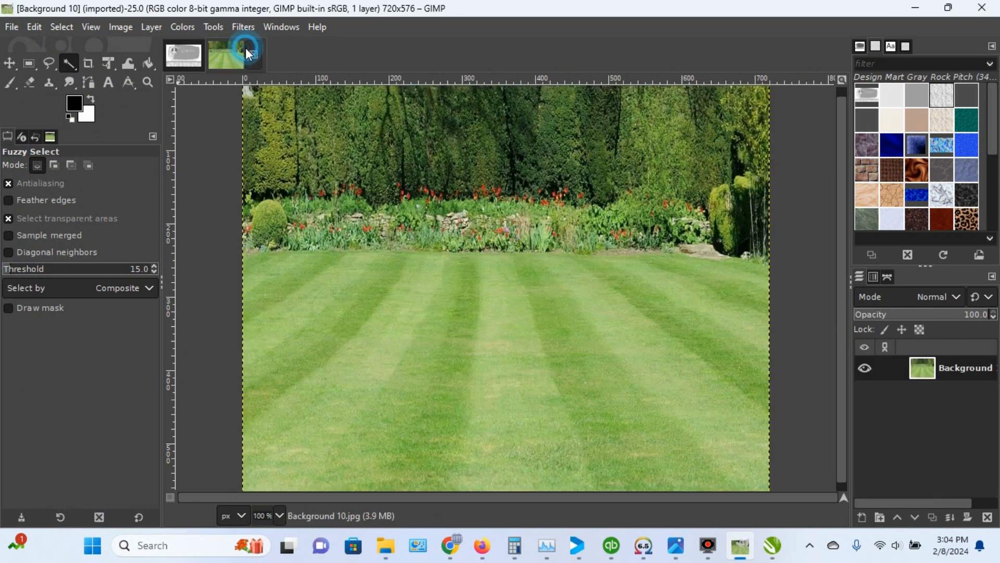
click(35, 27)
click(61, 175)
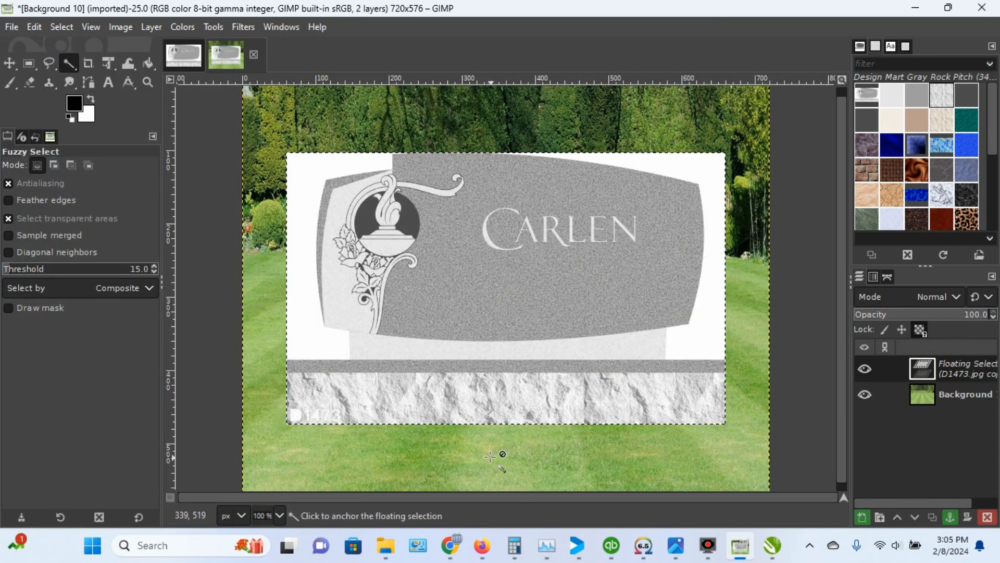
key(ctrl+z)
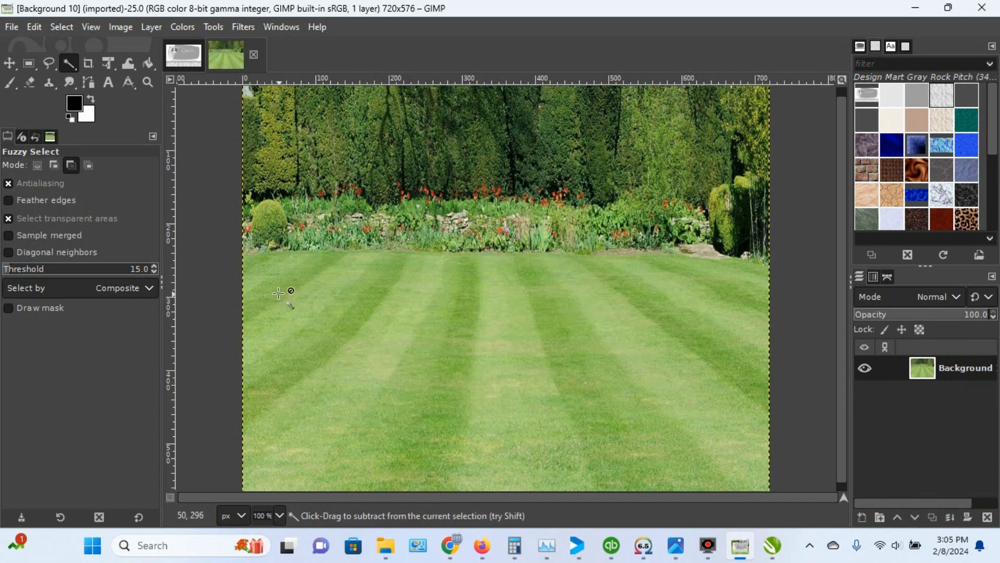
Step: In the small D1473 drawing, fuzzy-select the white areas on both sides of the monument and invert the selection
click(186, 55)
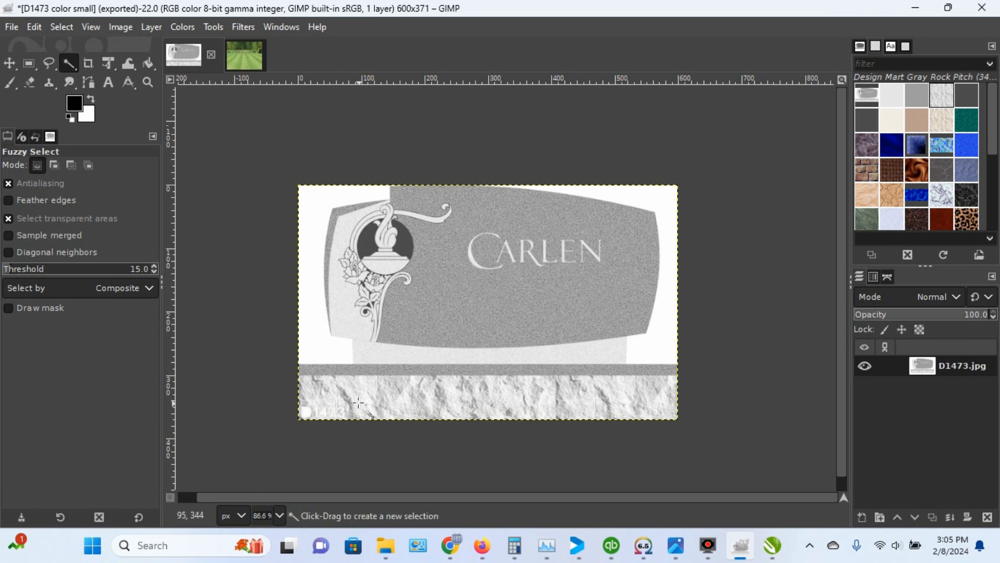
click(70, 64)
click(311, 204)
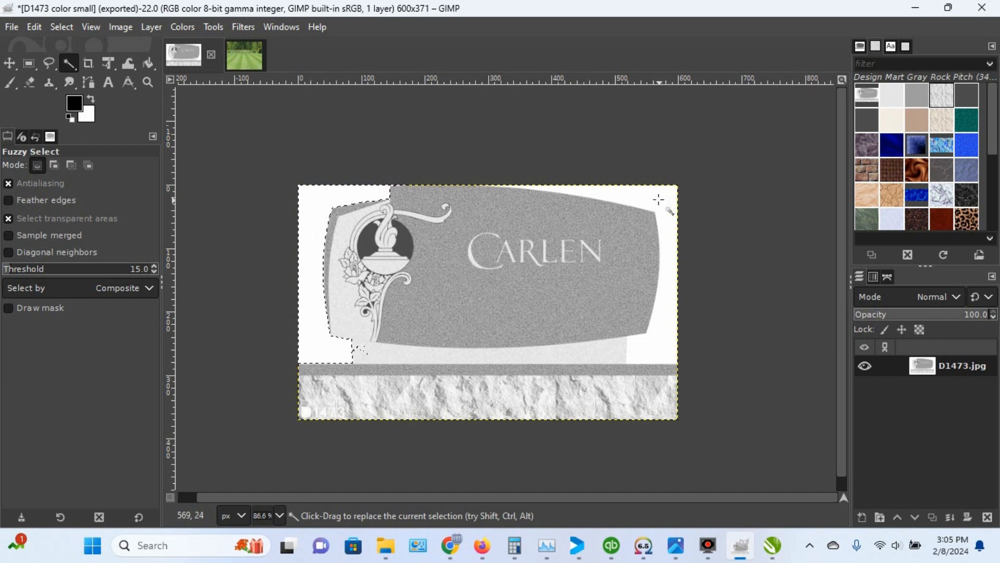
key(shift)
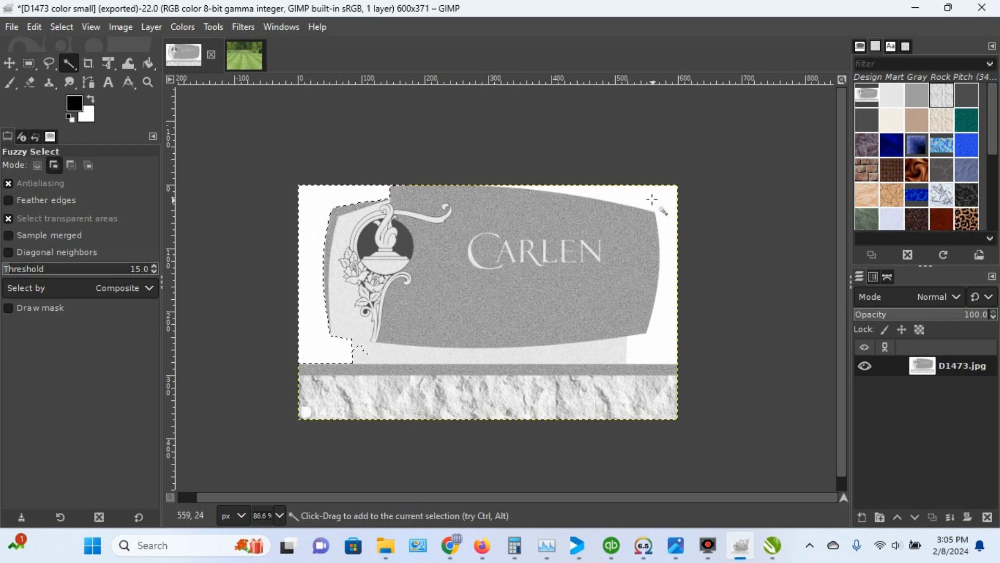
key(shift)
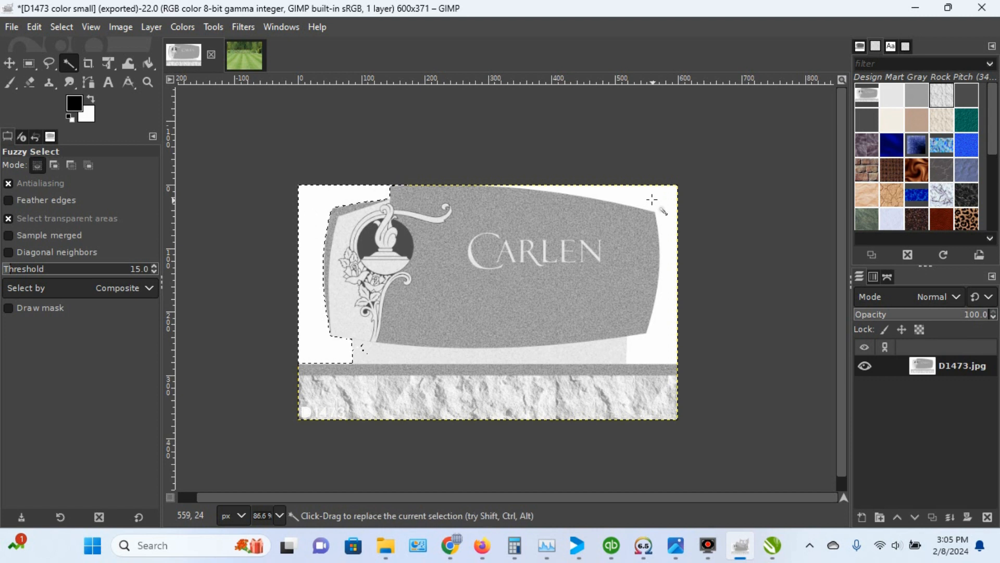
key(shift)
key(shift)
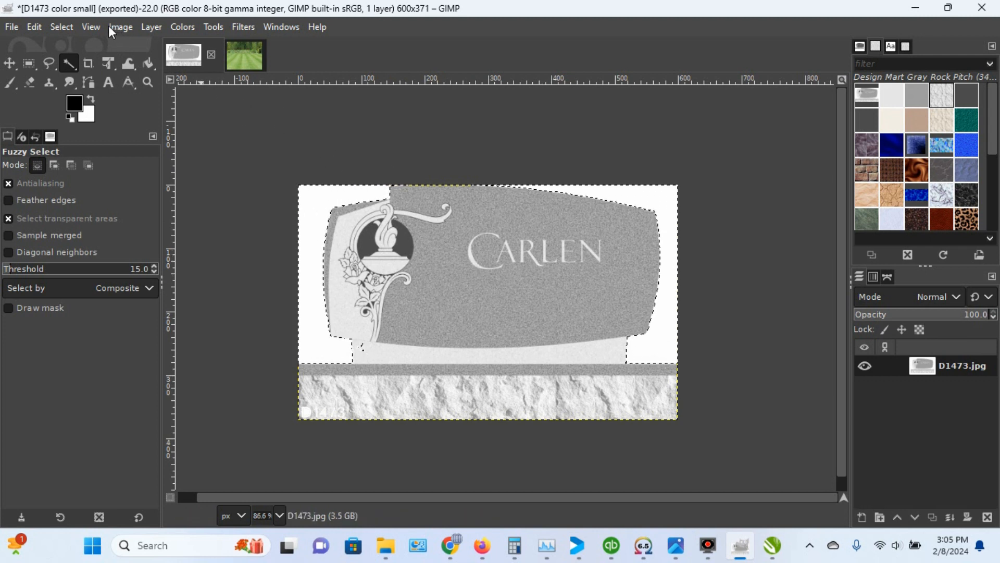
click(63, 28)
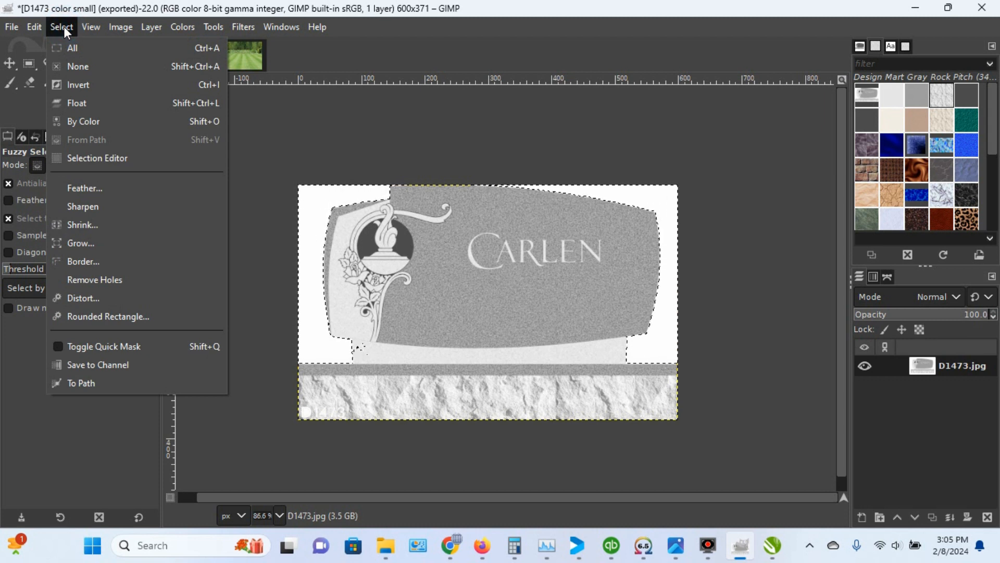
click(72, 85)
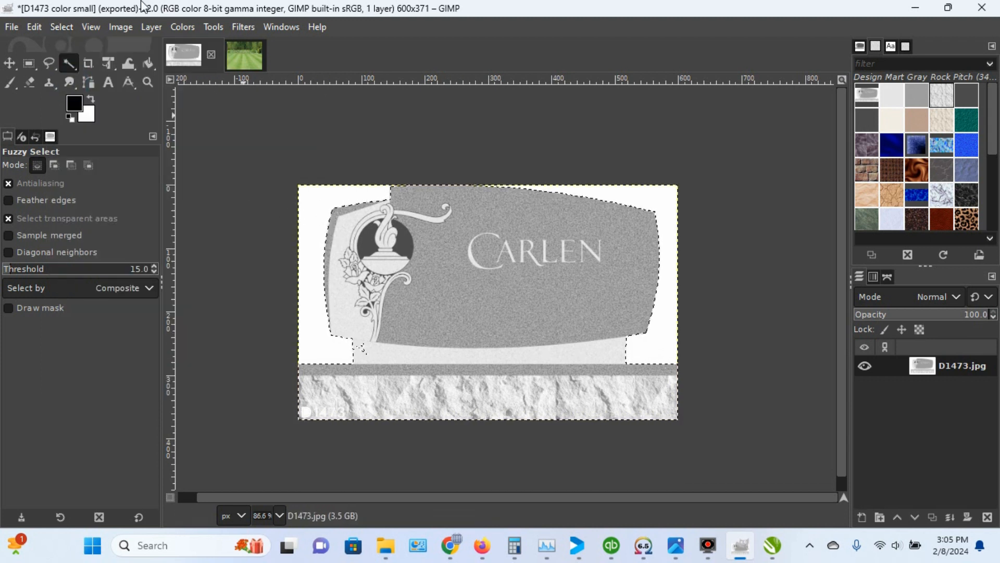
Step: Copy the selected monument and paste it onto the Background 10 garden image
click(32, 28)
click(60, 131)
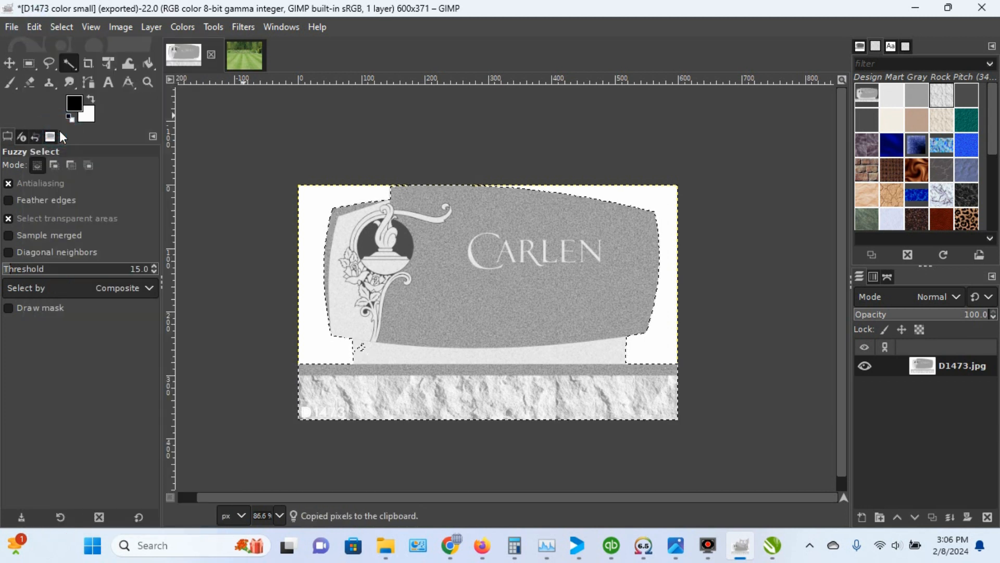
click(243, 51)
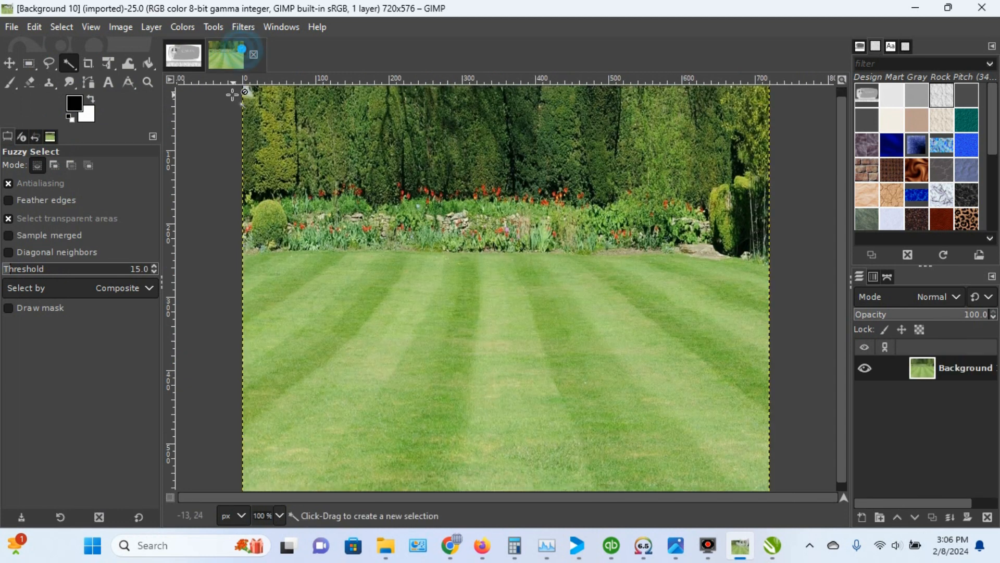
click(35, 27)
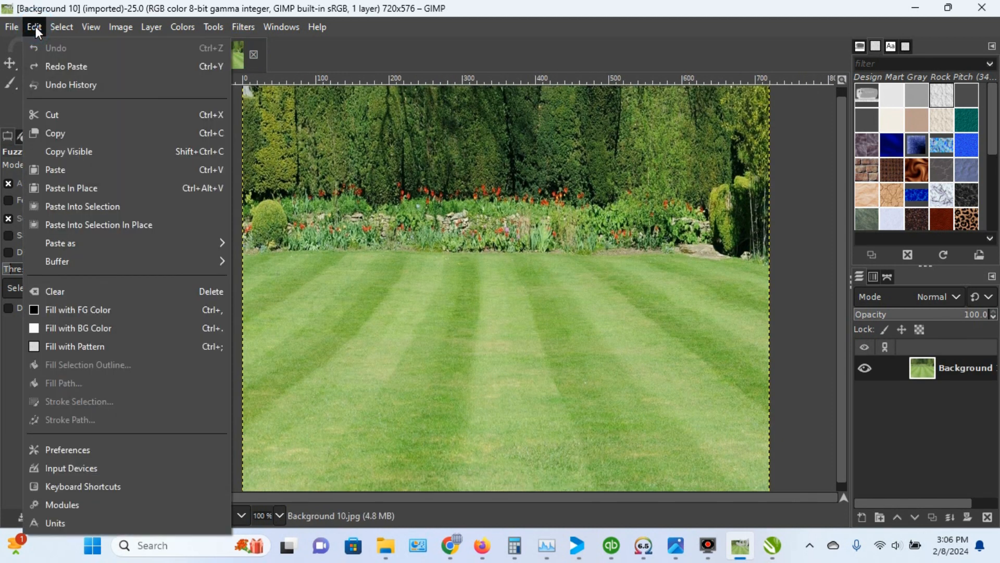
click(76, 169)
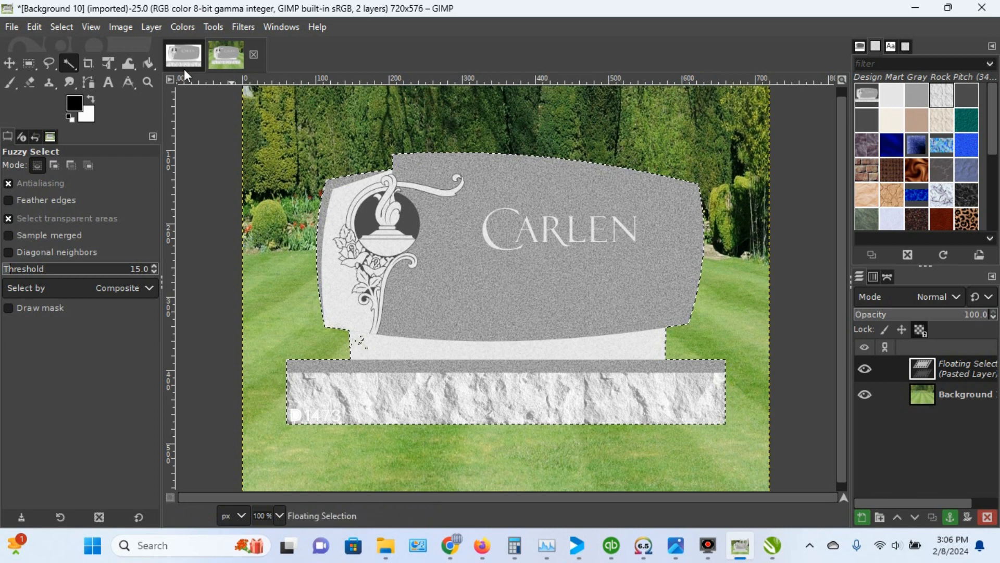
Step: Begin exporting the combined garden image, choosing the Sample Drawings folder inside Color Kit GIMP as the destination
click(11, 27)
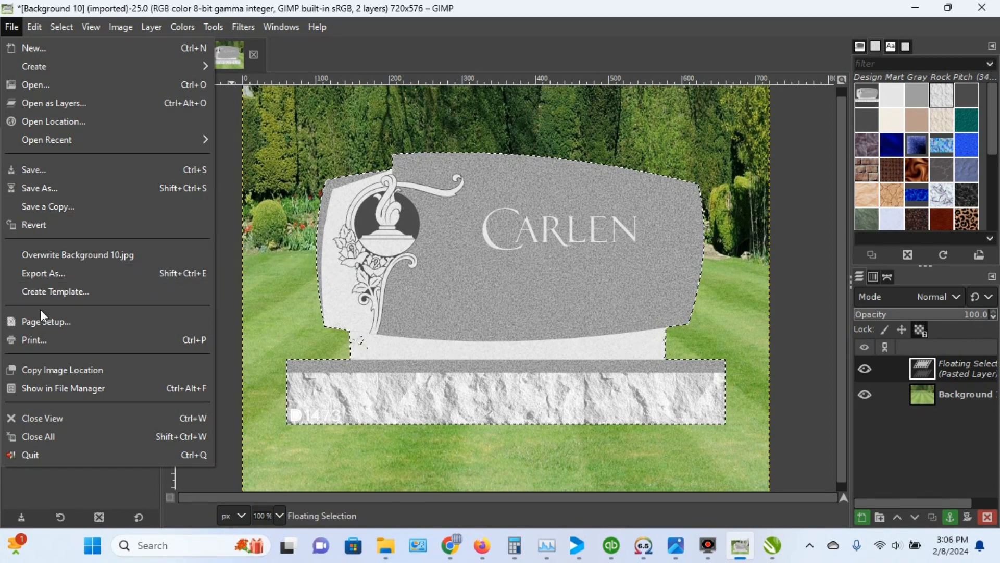
click(50, 272)
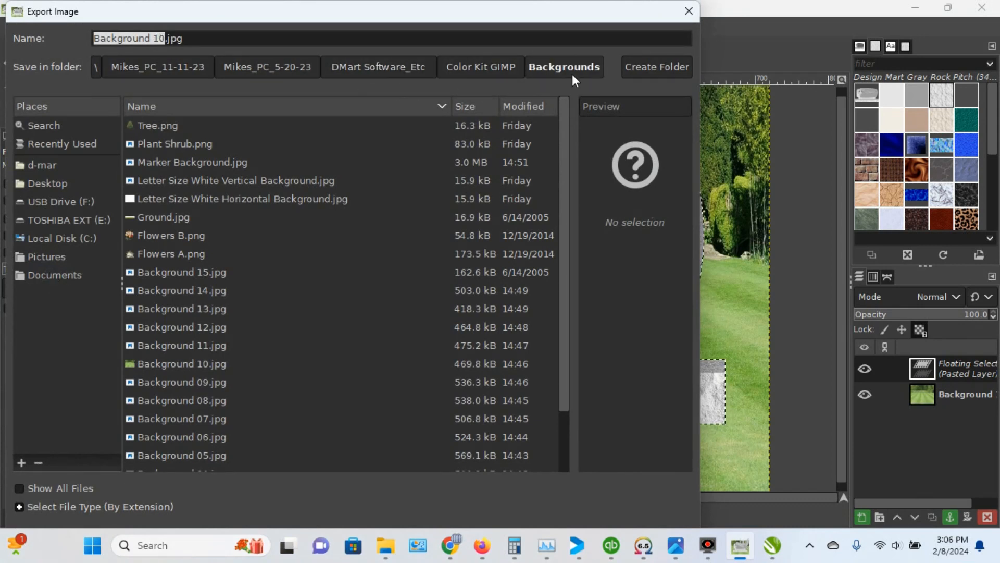
click(465, 65)
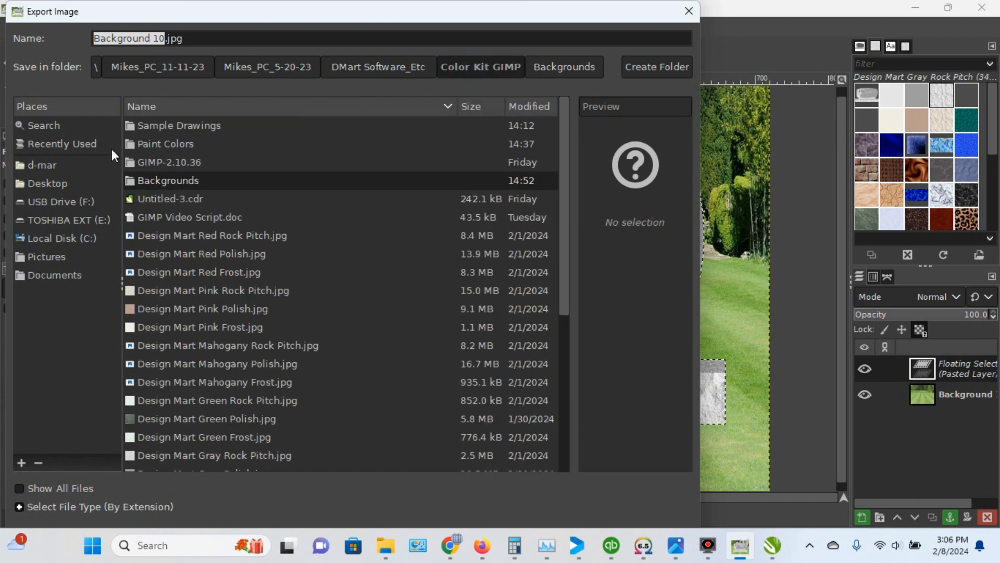
double_click(171, 125)
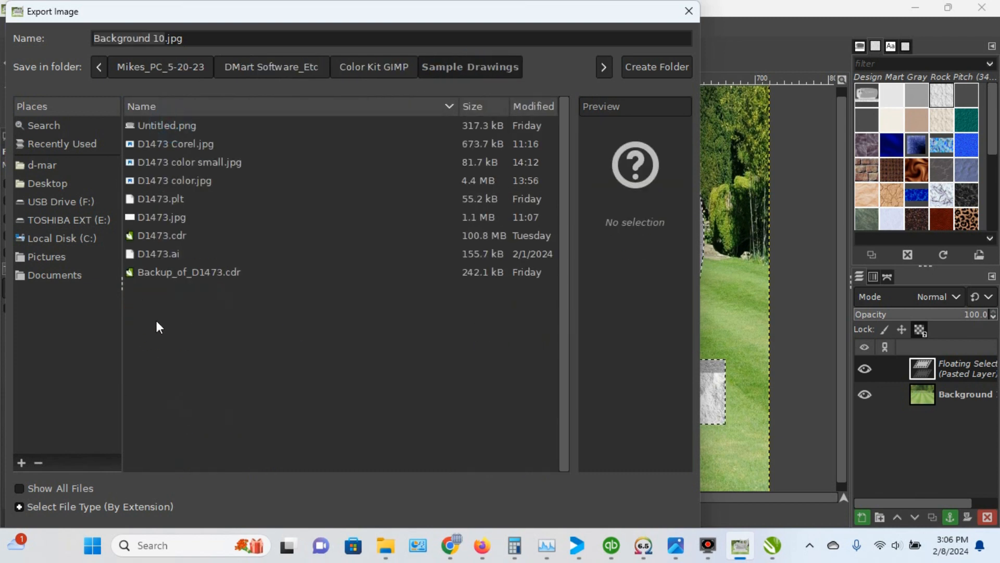
Step: Name the export D1473 on background.jpg and export it as a JPEG with the offered settings
click(194, 39)
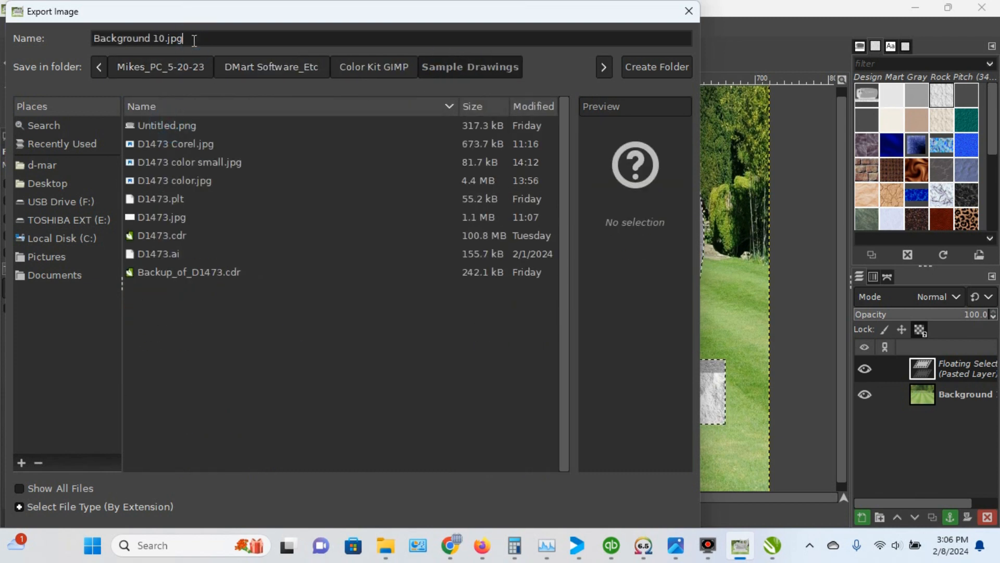
drag(194, 39, 40, 49)
text(D14)
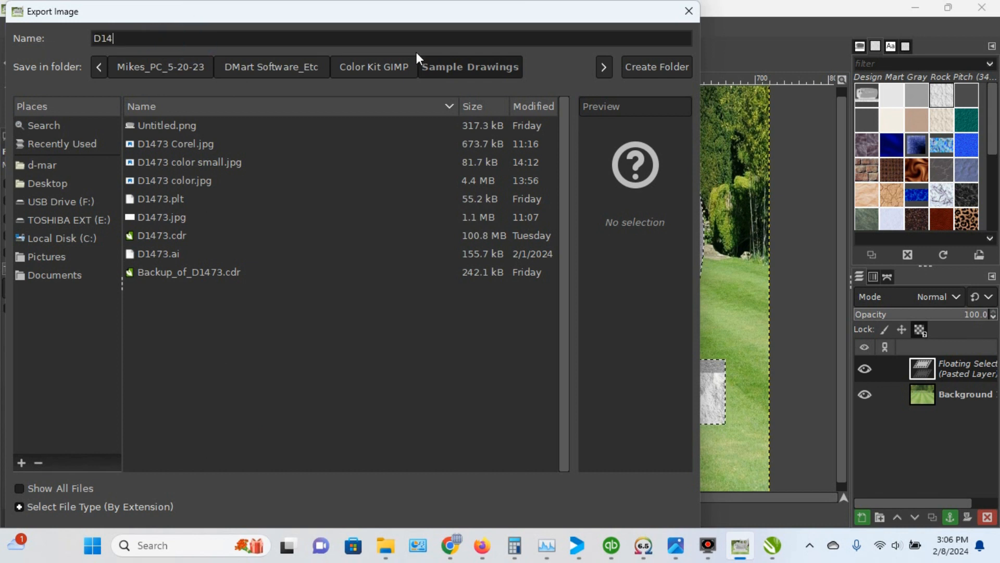
text(73 on )
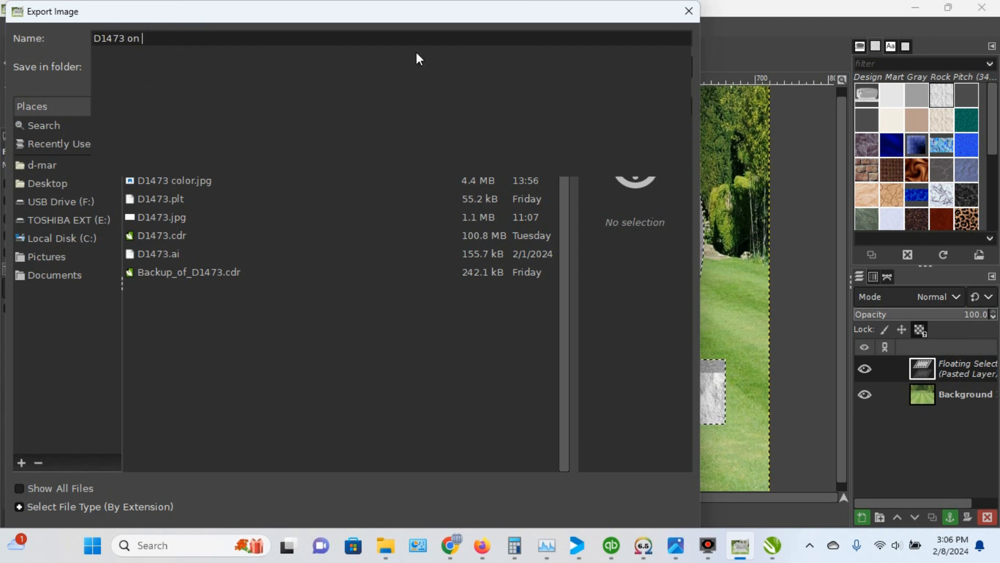
text(background)
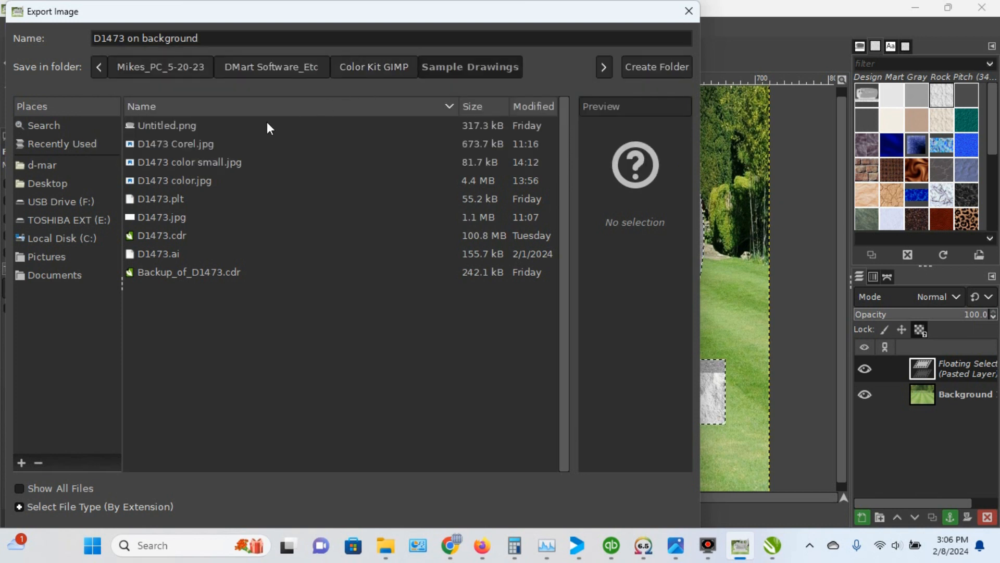
key(Return)
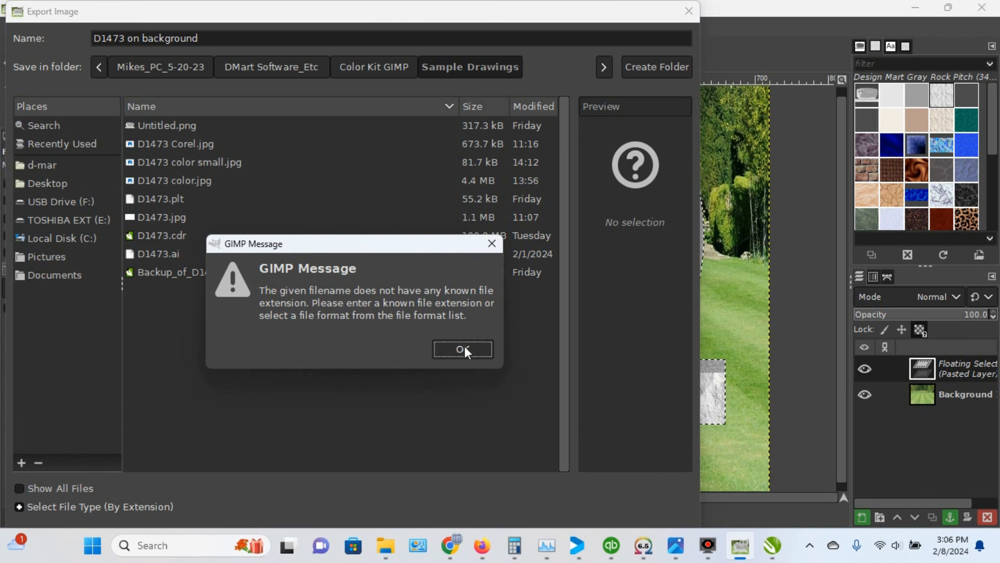
click(212, 35)
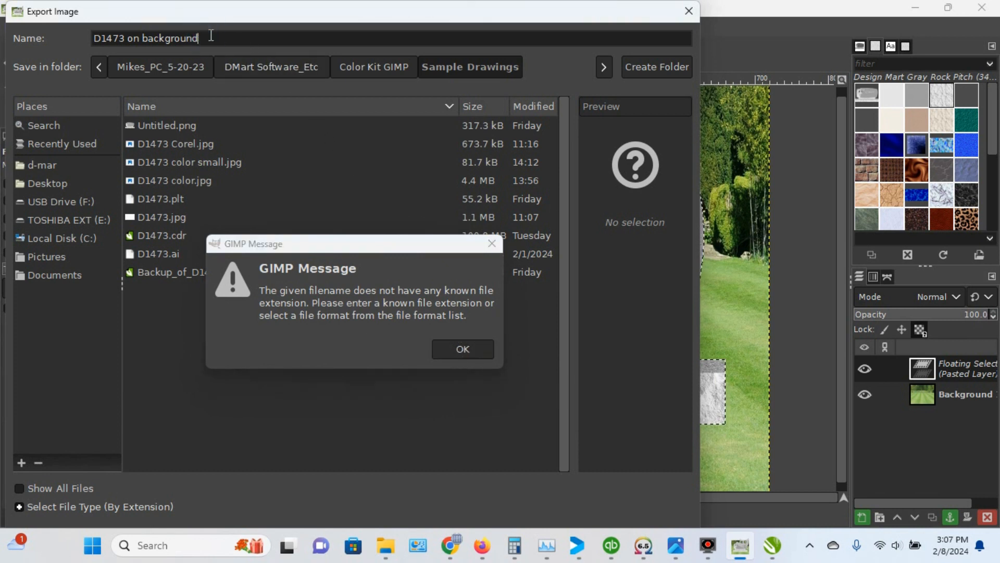
text(.jpg)
click(451, 346)
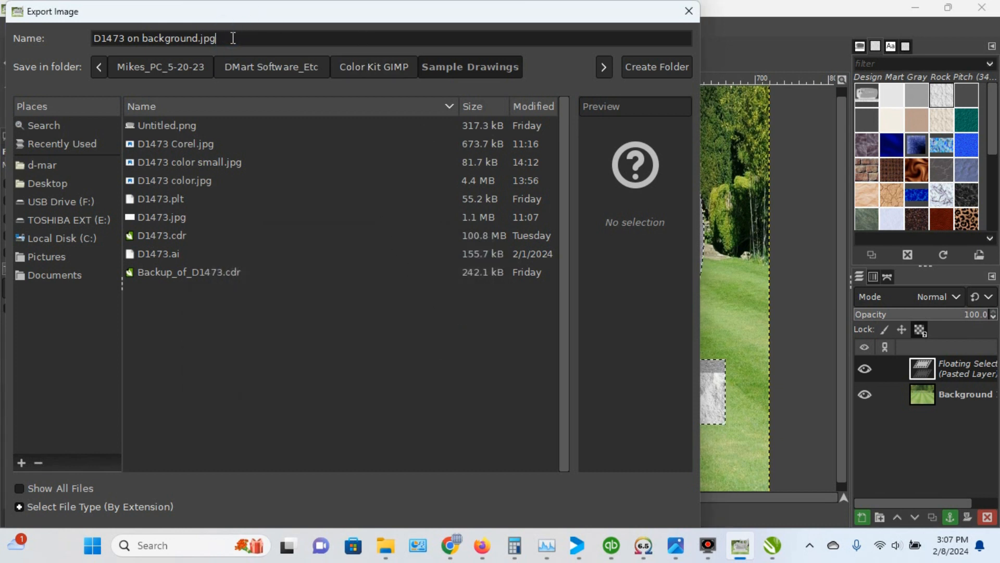
key(Return)
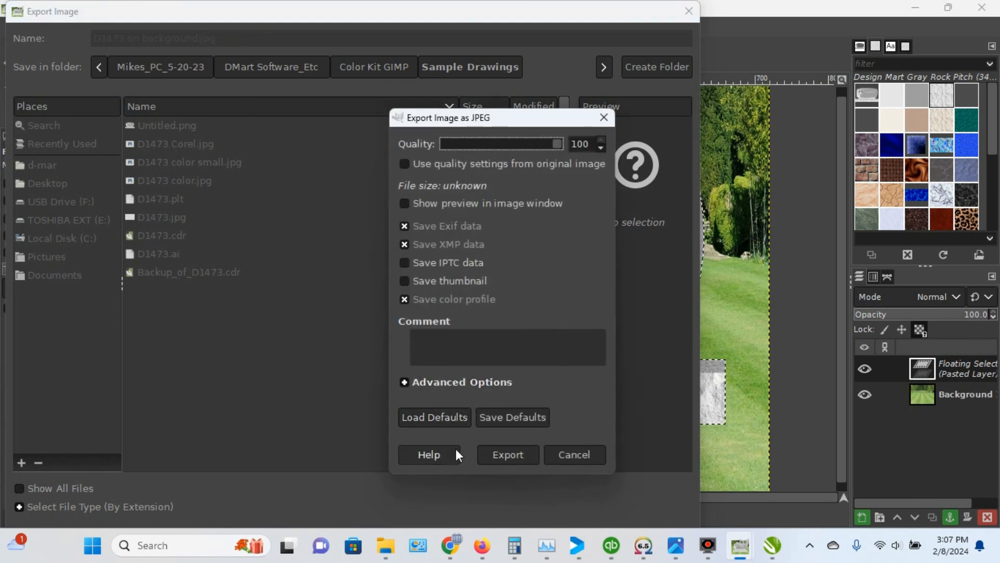
click(502, 454)
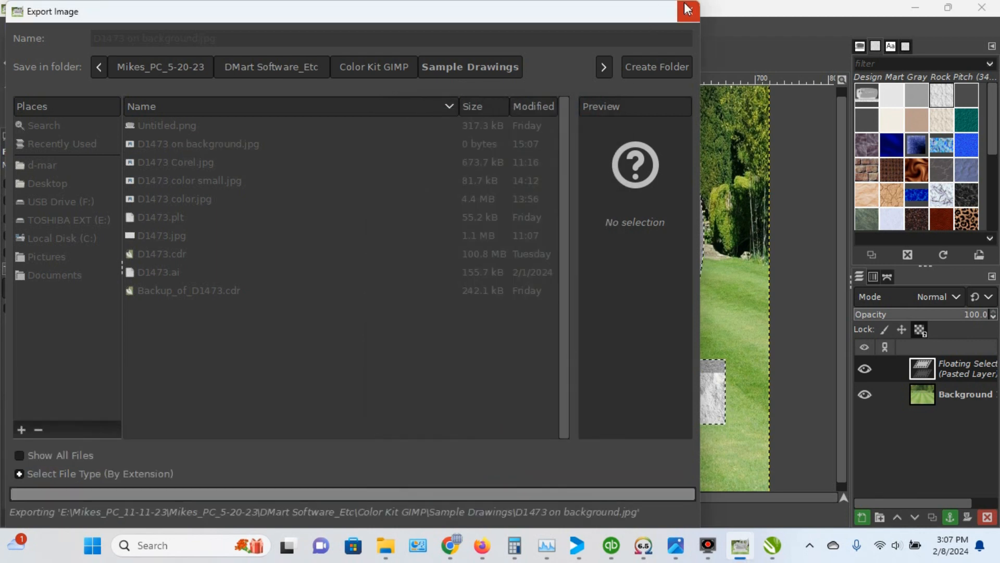